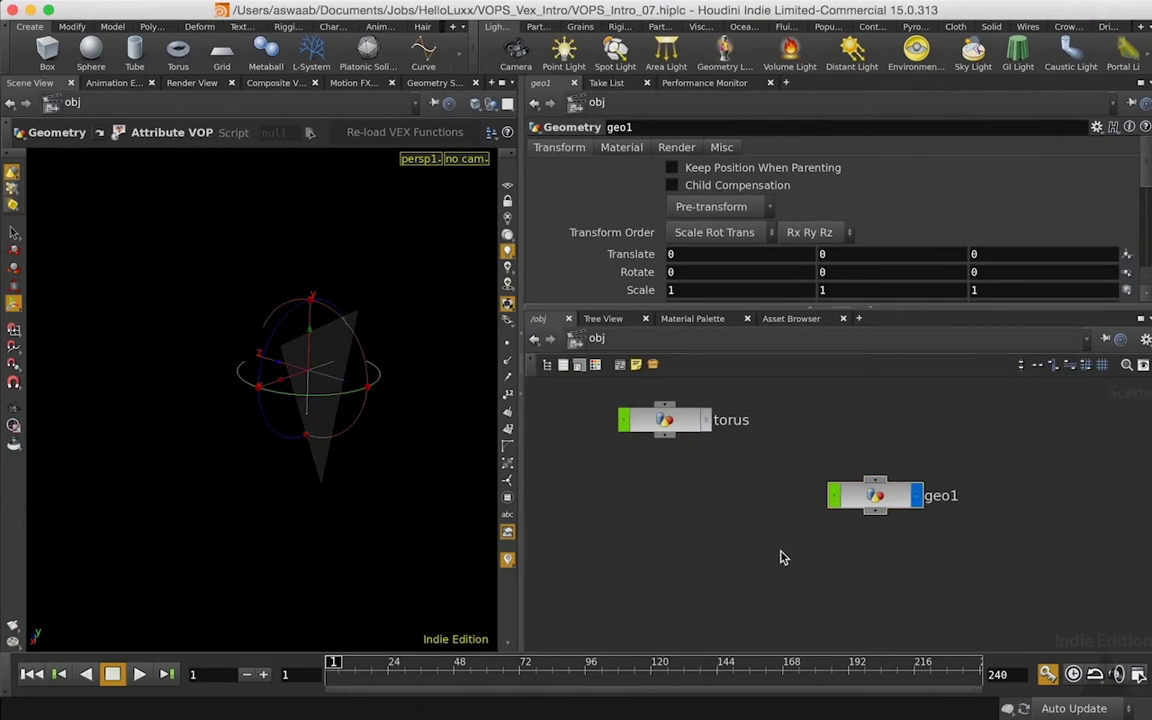
Display the torus object in the viewport and enter its geometry network
click(917, 495)
click(707, 420)
drag(741, 396, 612, 488)
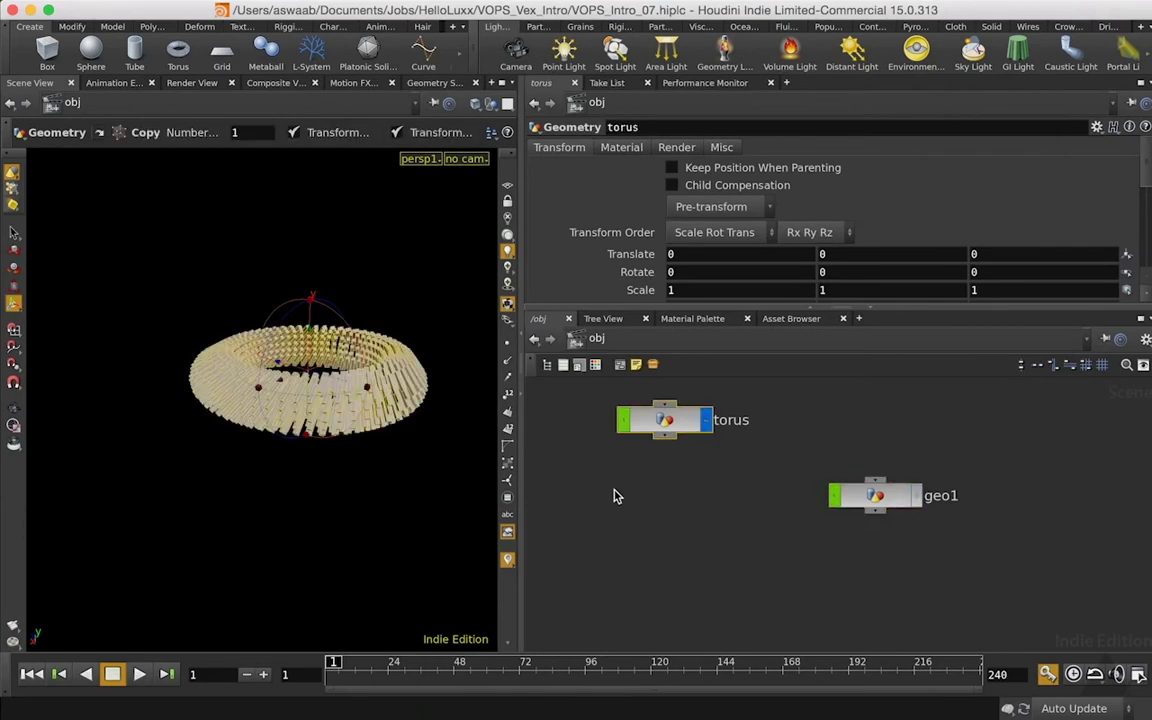
key(i)
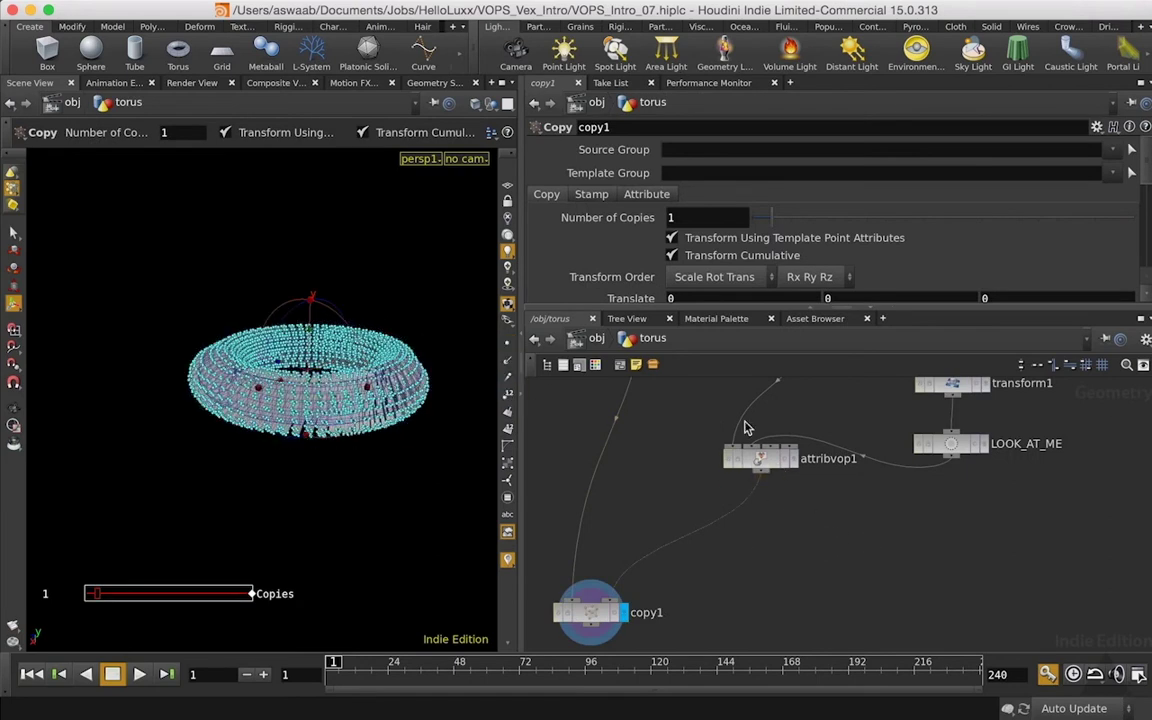
Display attribvop1's result, switch component selection away from points, and move the node closer to copy1
click(793, 460)
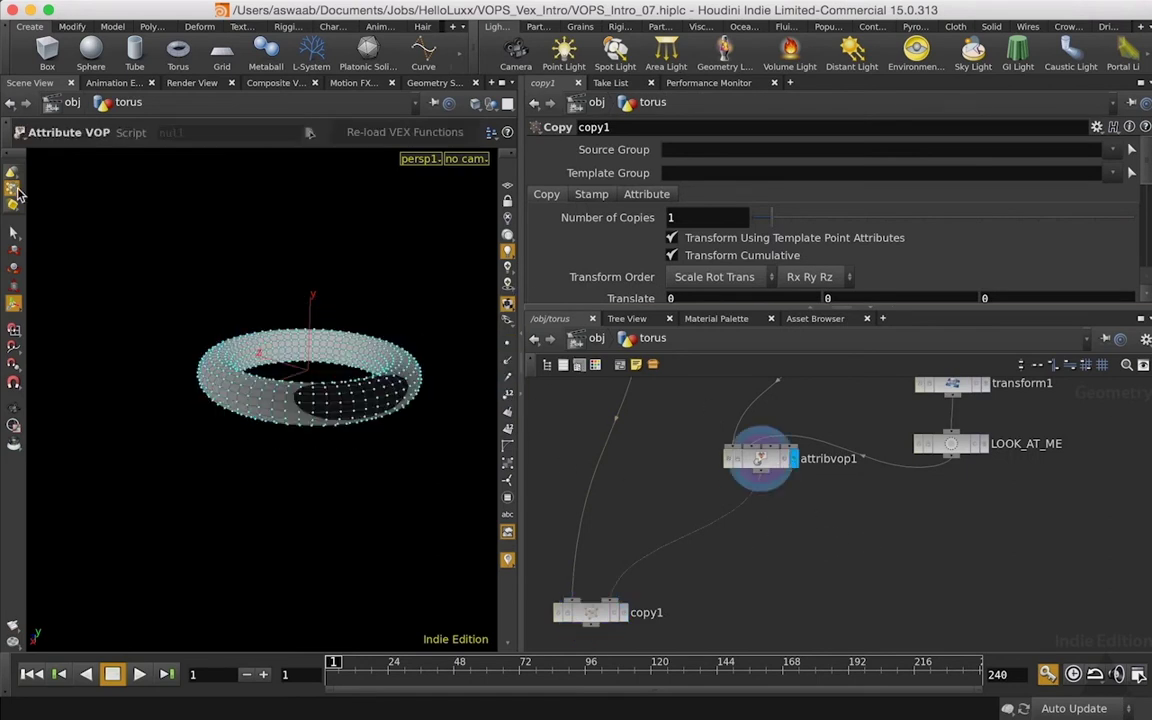
right_click(14, 193)
click(45, 224)
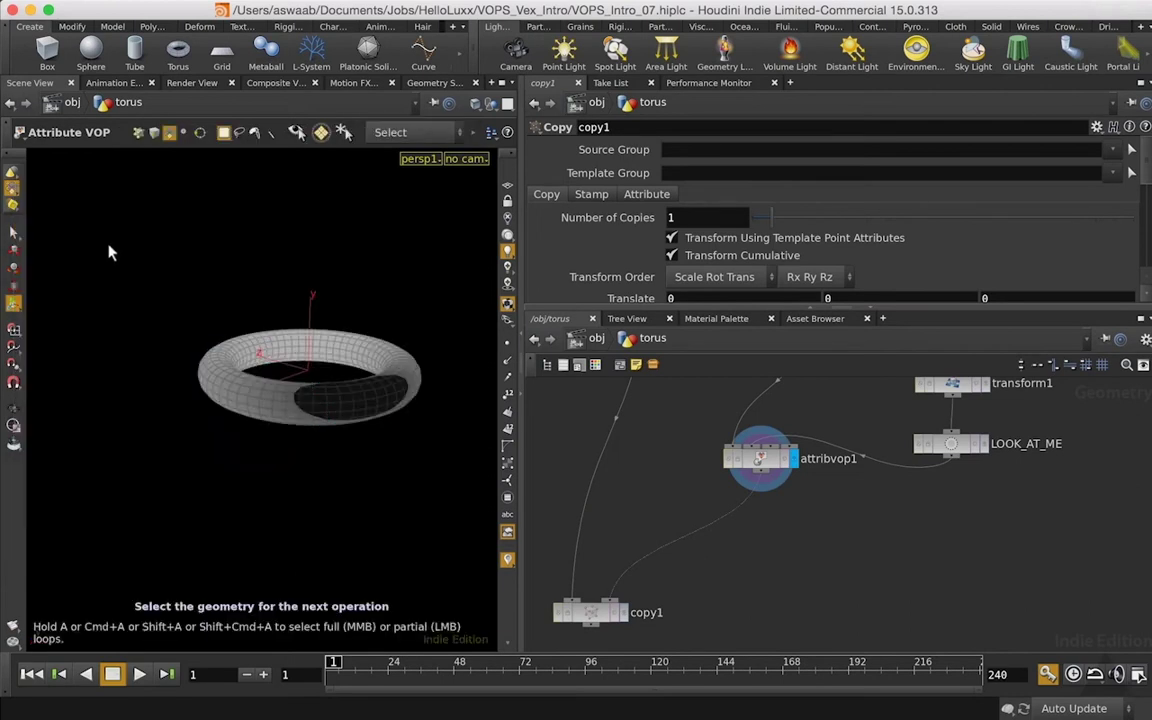
drag(767, 462, 655, 512)
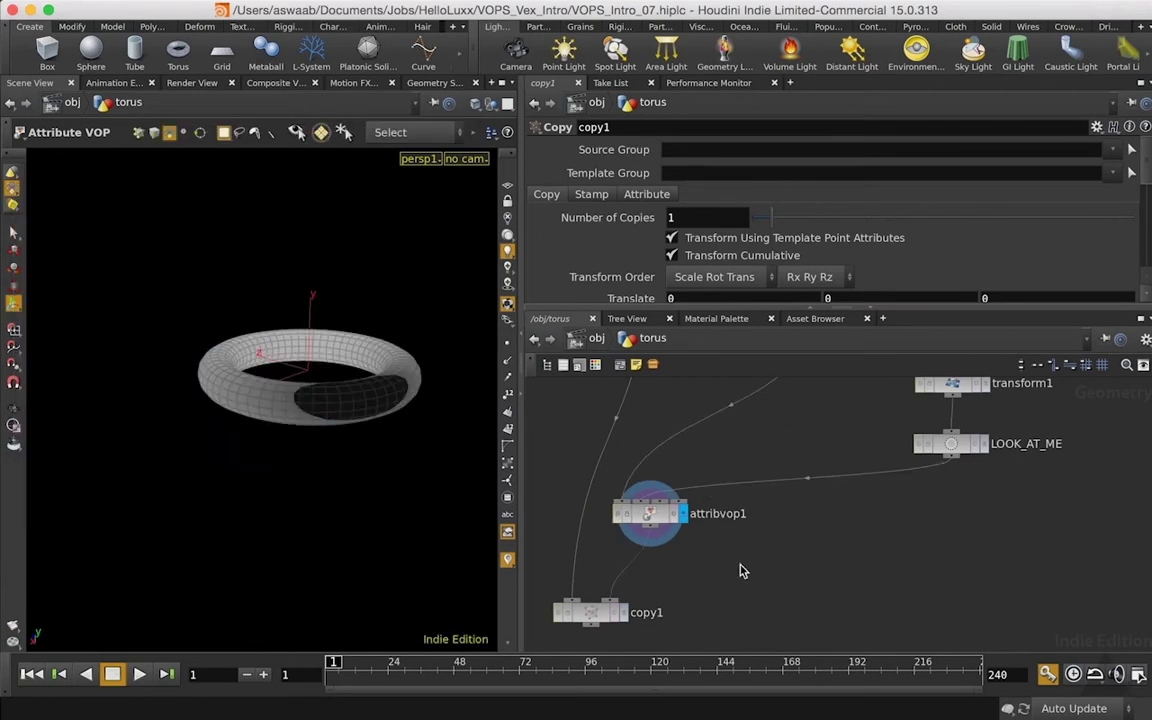
Display LOOK_AT_ME, turn on point normals, and display point1 to view the normals on the torus up close
middle_drag(923, 537, 855, 522)
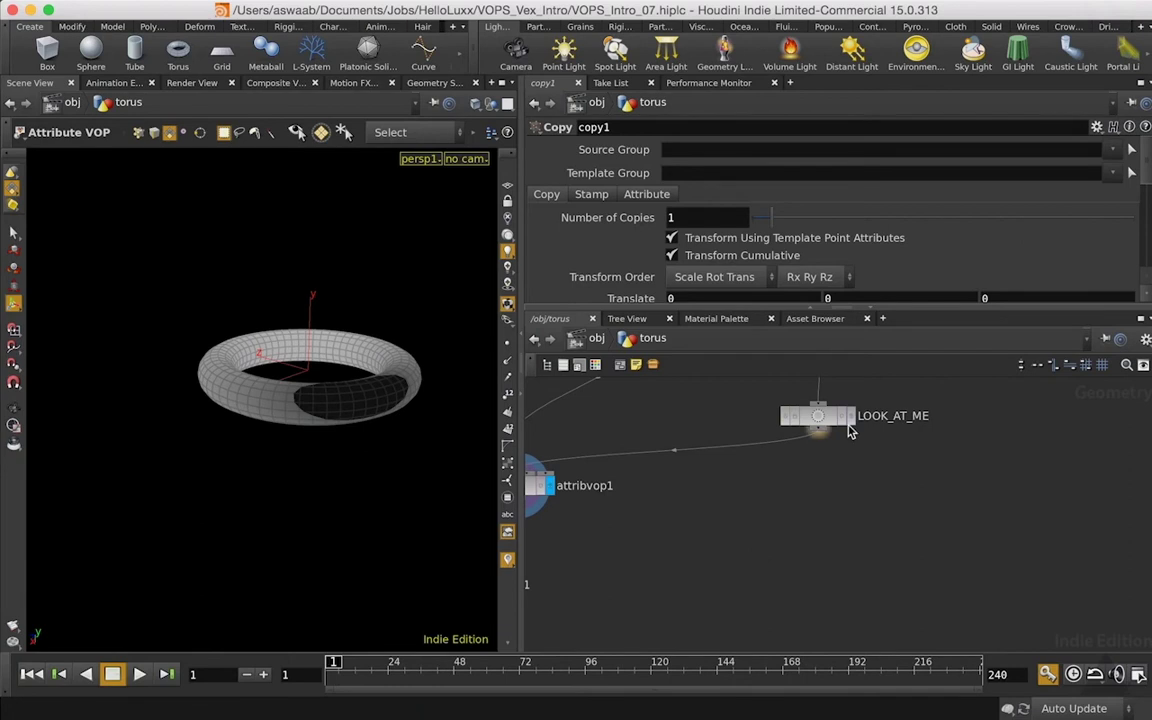
click(851, 416)
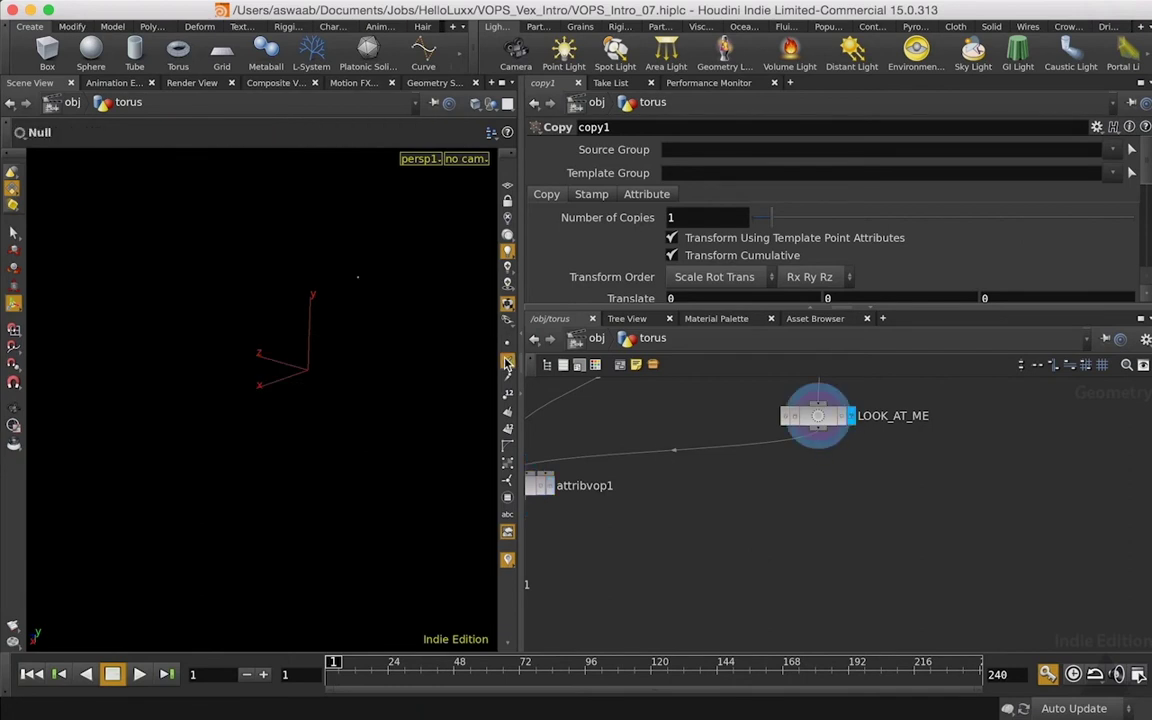
click(872, 475)
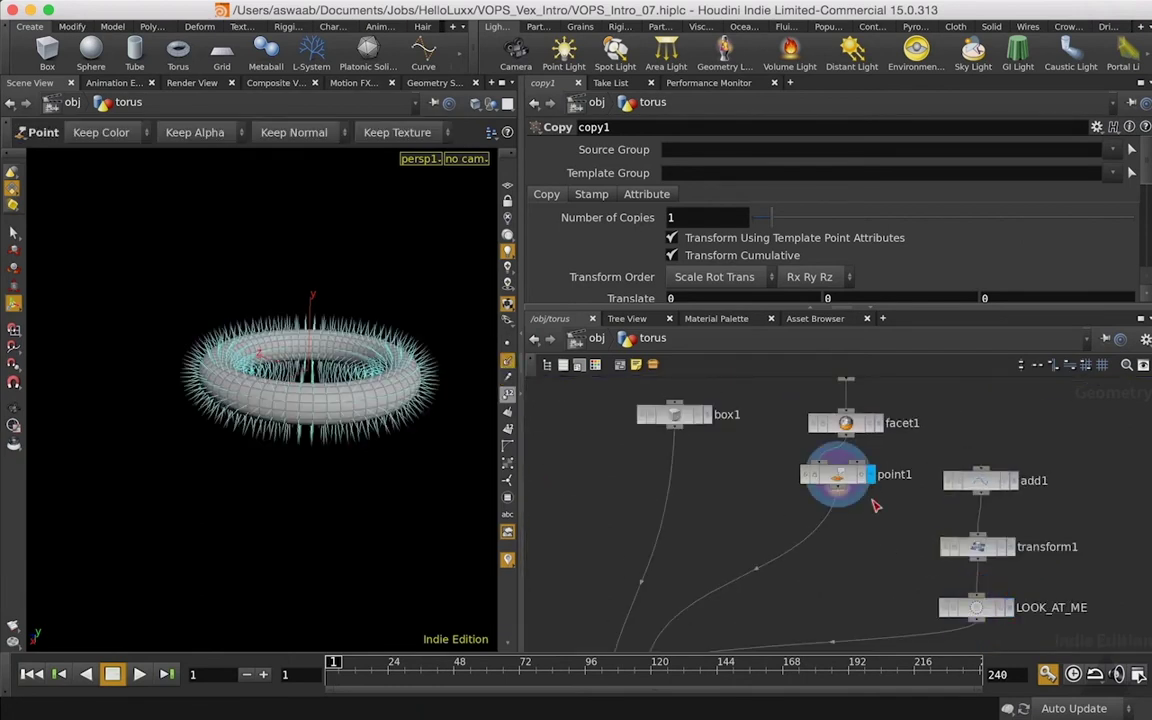
key(Escape)
drag(380, 400, 301, 450)
right_drag(301, 450, 346, 416)
drag(346, 416, 399, 391)
key(Escape)
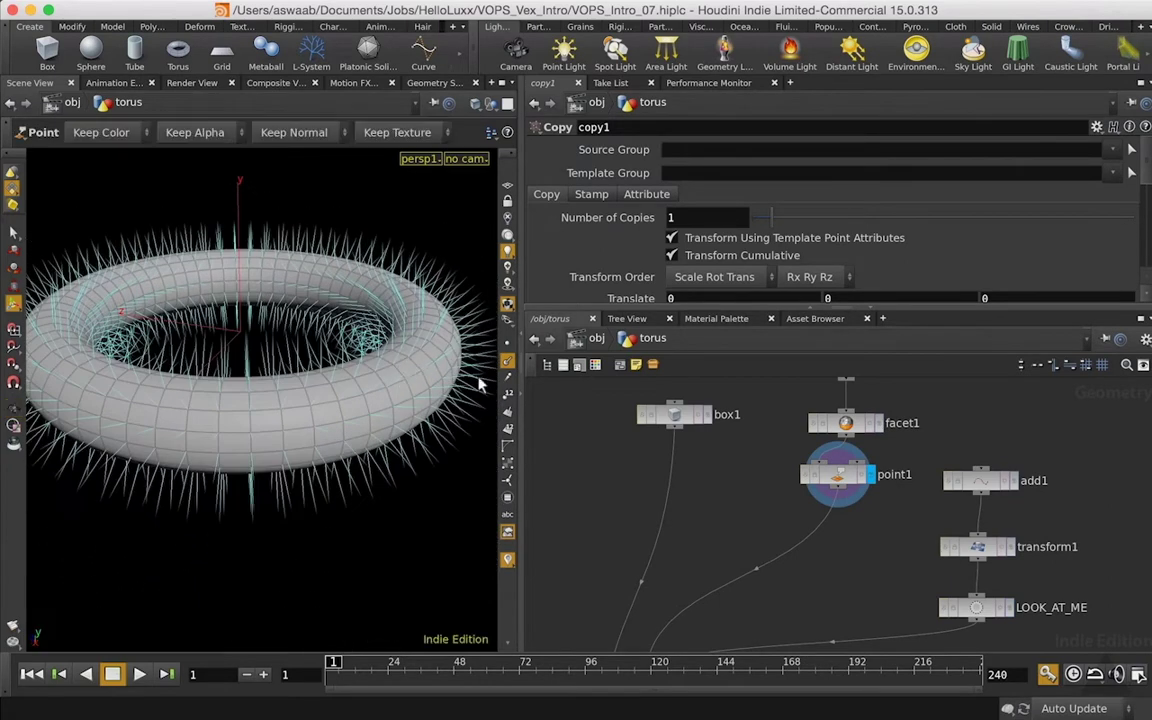
Check the normals setting on facet1 and the up vector setting on point1
scroll(785, 525, down, 2)
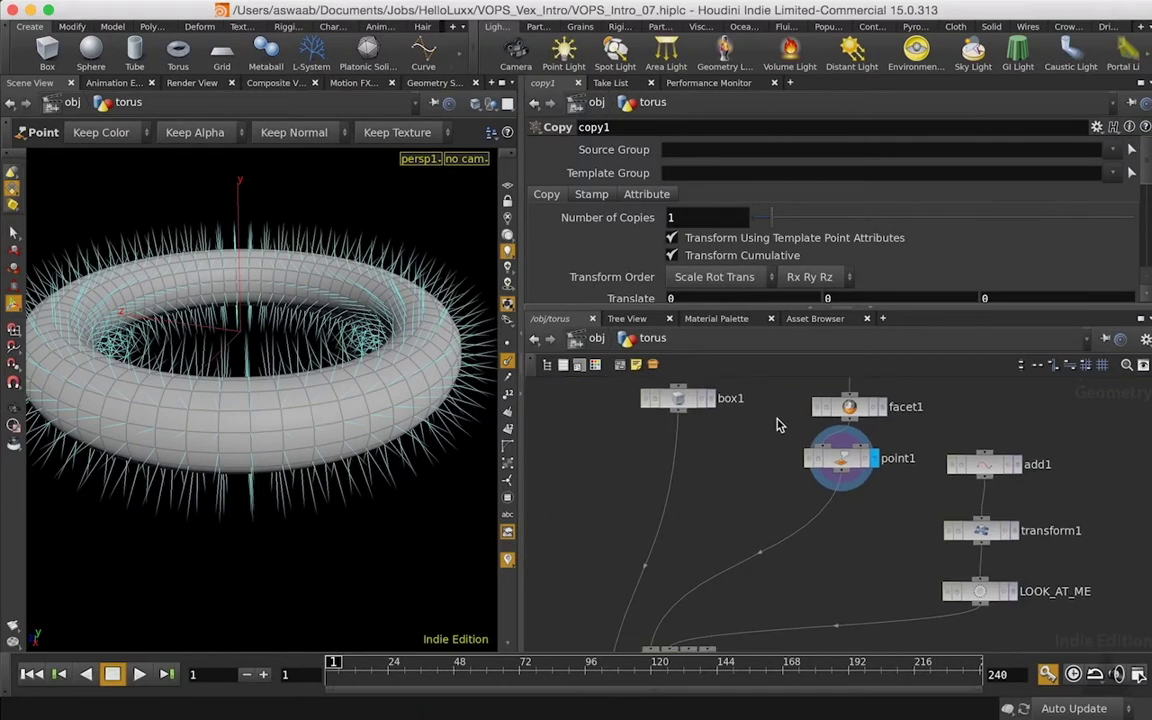
click(849, 406)
scroll(1141, 237, up, 2)
scroll(1141, 237, down, 2)
scroll(963, 436, down, 1)
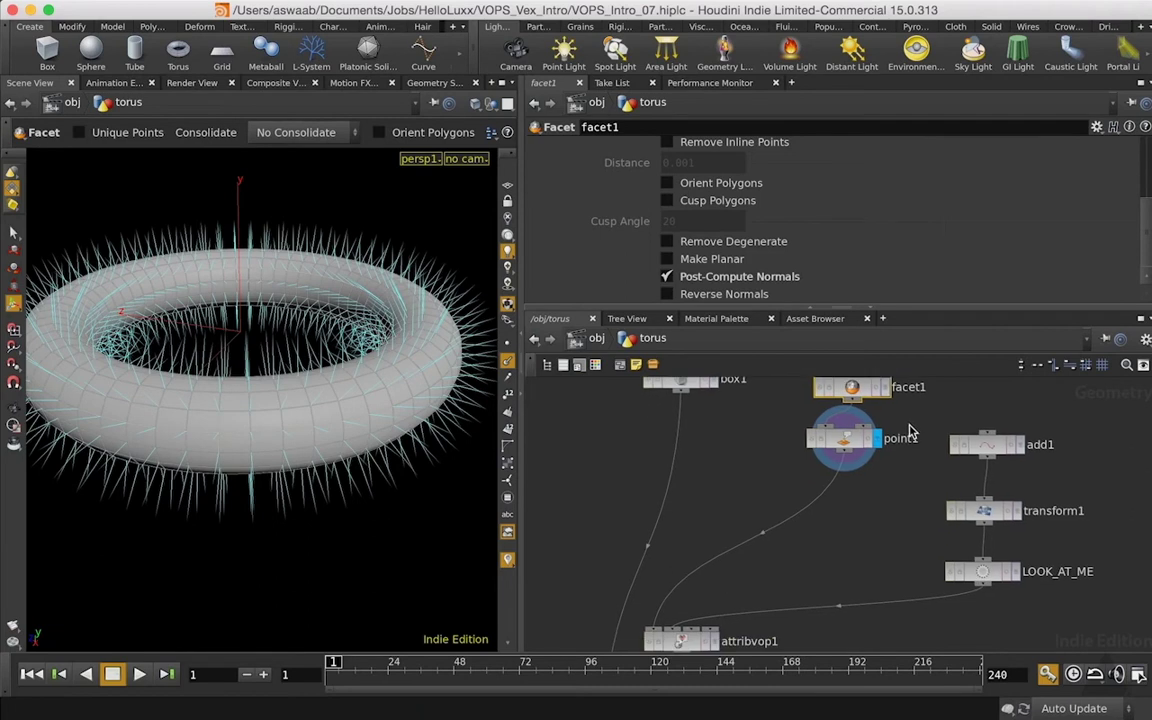
click(842, 440)
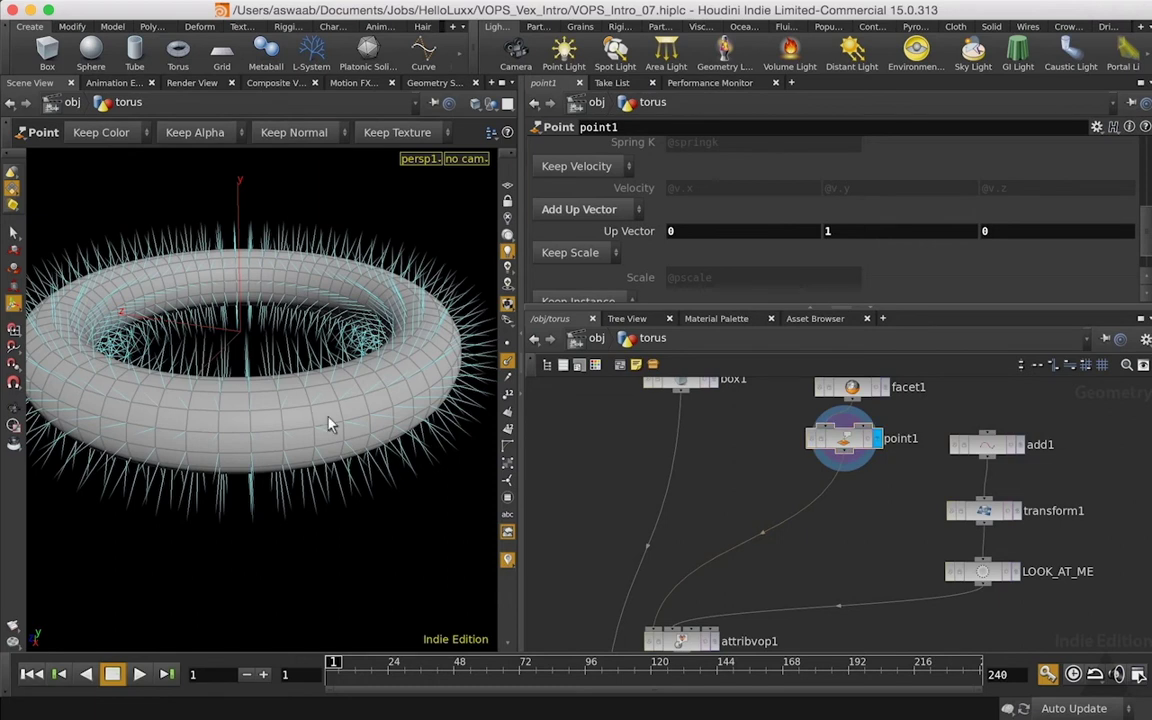
Add a common marker visualizer in the display options with both name and label set to up
key(d)
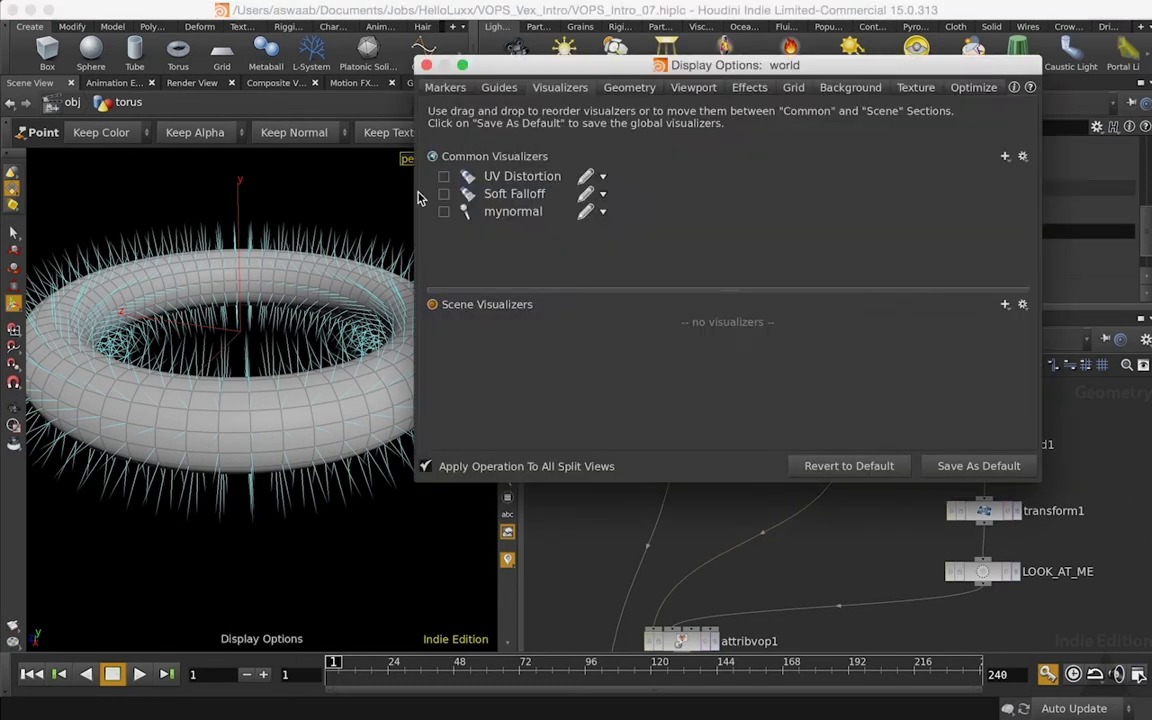
click(1005, 157)
click(1040, 172)
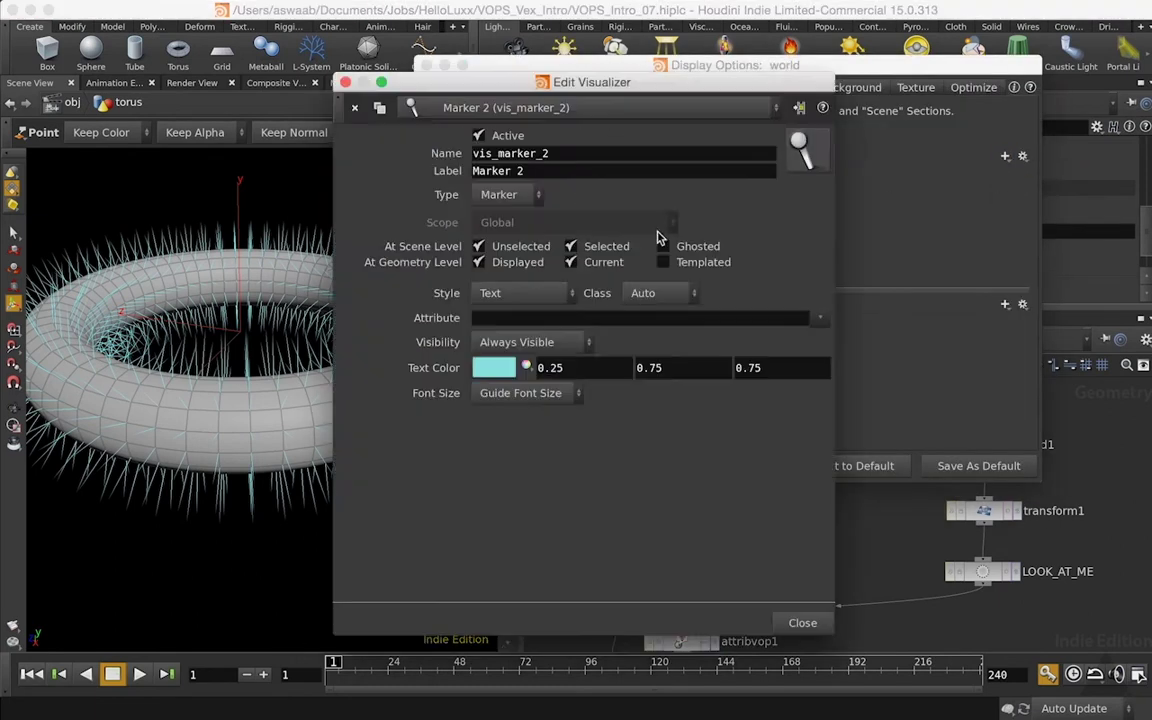
drag(576, 153, 421, 175)
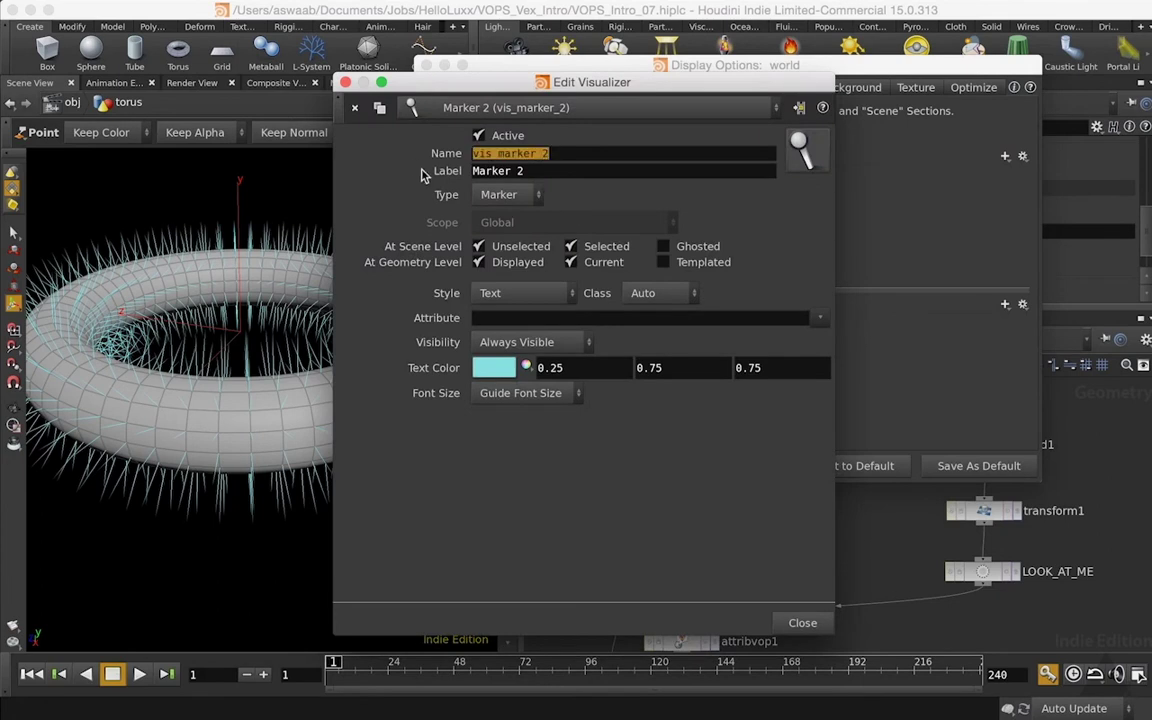
text(up)
key(Tab)
text(u)
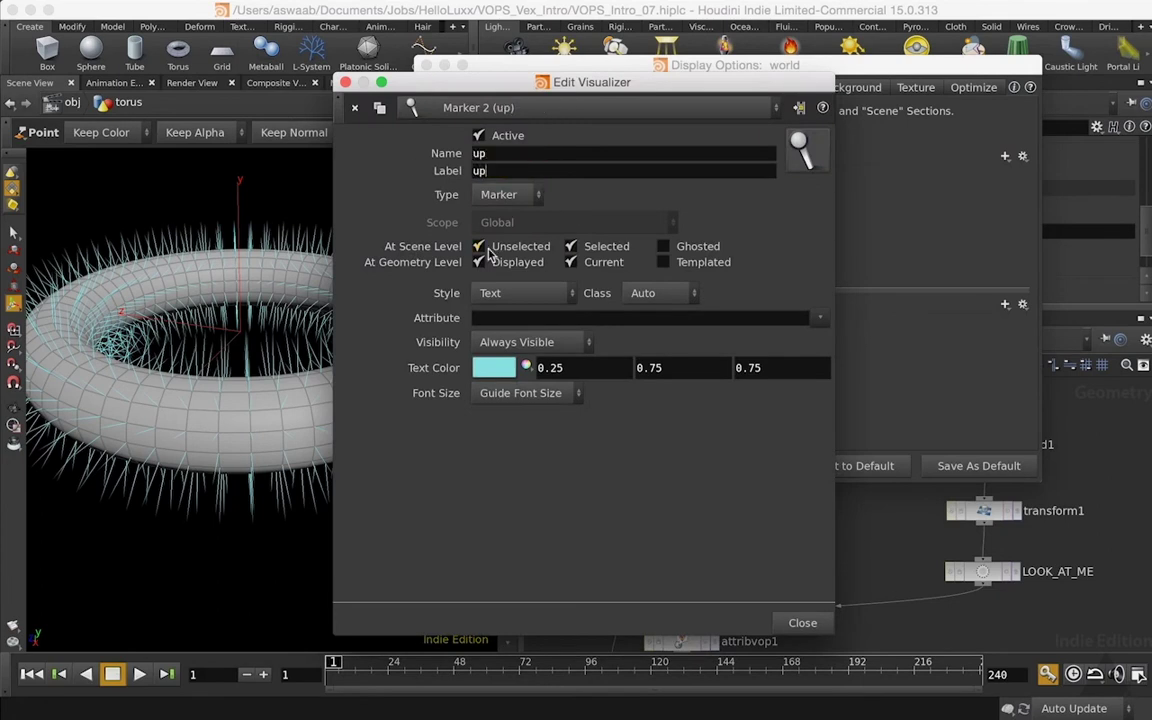
Set the visualizer's style to Vector, its attribute to up, and its marker color to red (0.9, 0, 0)
click(515, 293)
click(515, 384)
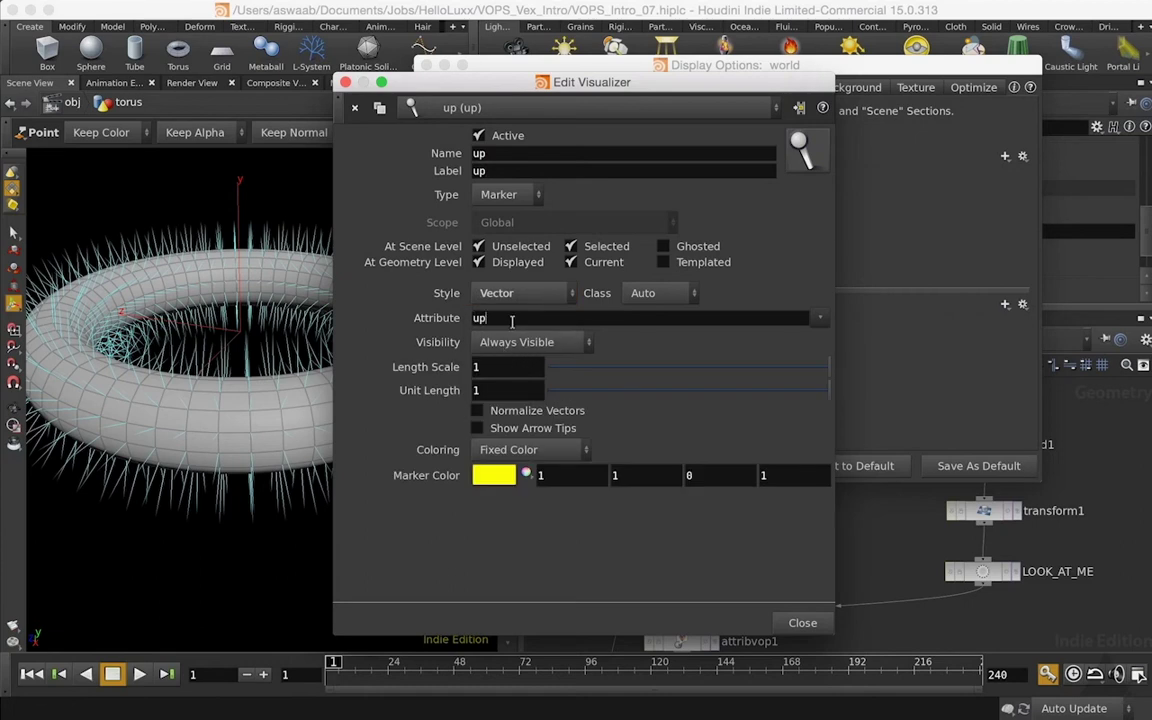
click(506, 473)
click(497, 382)
click(382, 323)
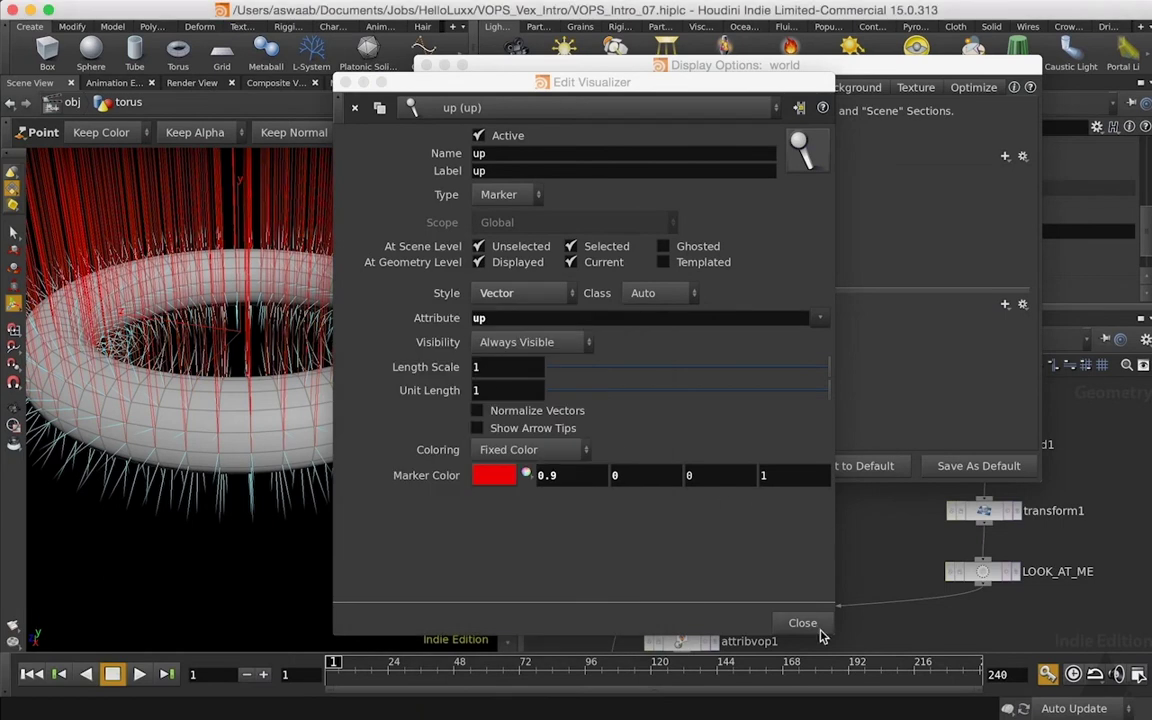
Set the up visualizer's length scale to 0.2 and close the visualizer settings and display options
drag(580, 369, 586, 373)
double_click(494, 367)
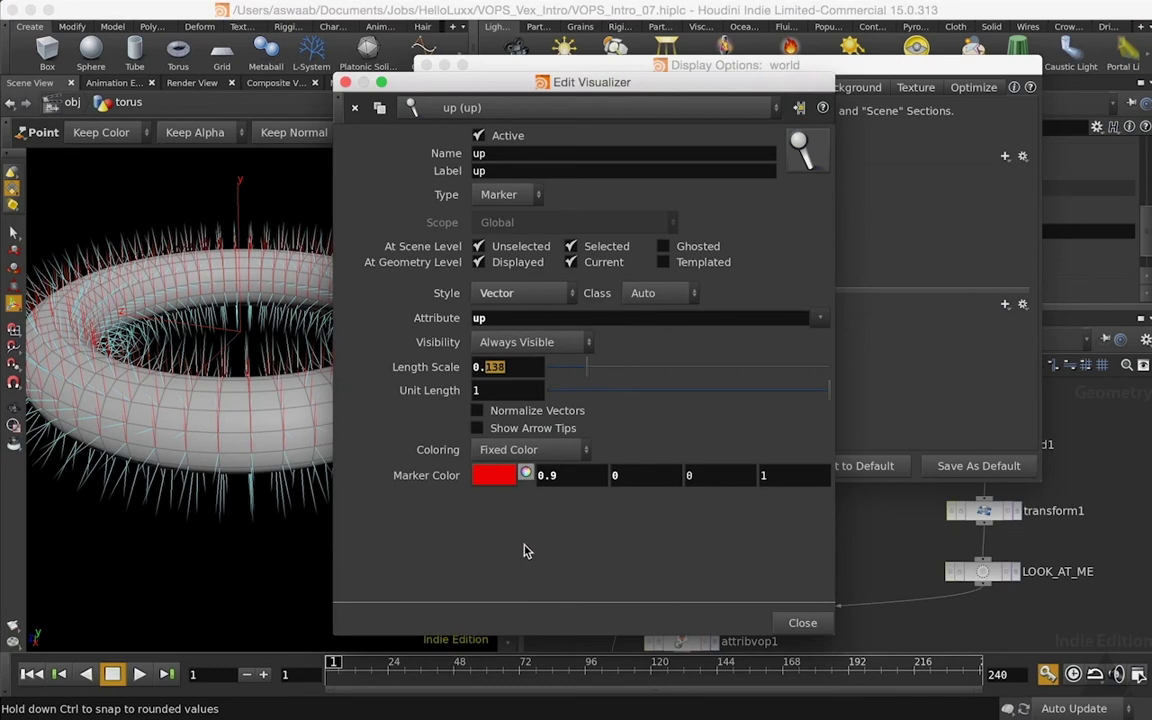
text(1)
key(Return)
text(2)
key(Return)
click(801, 624)
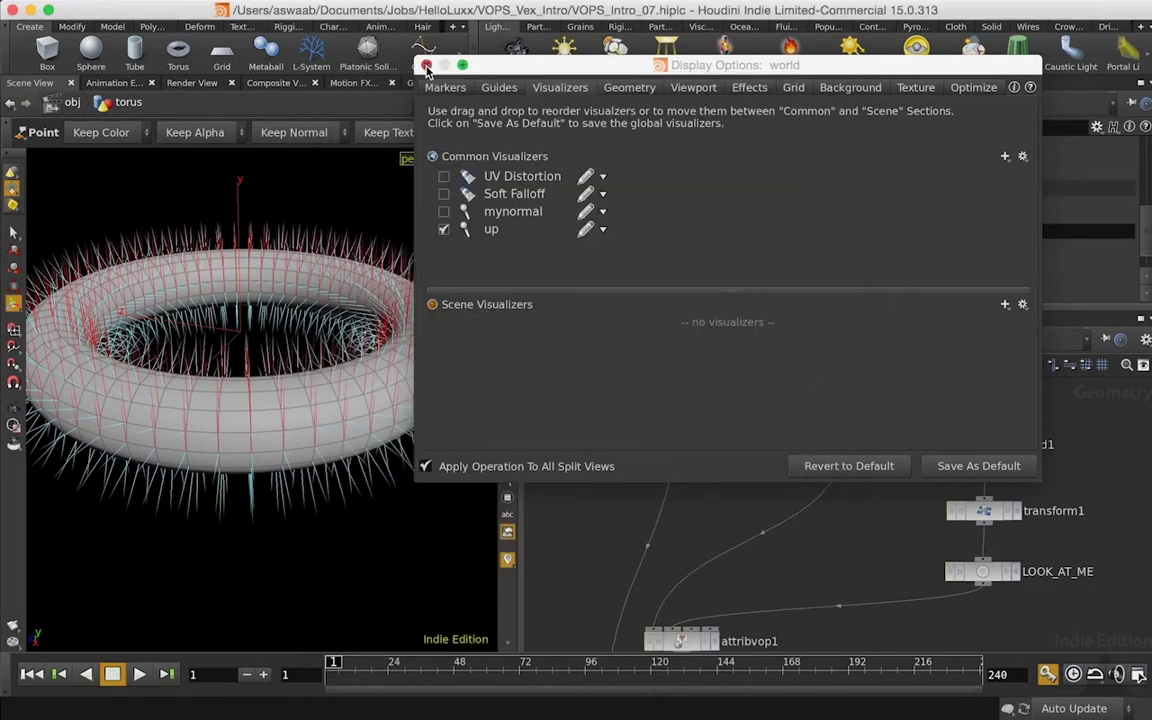
click(425, 64)
Examine from several angles how the point normals and up vectors are oriented relative to each other on the torus
key(Escape)
drag(318, 386, 275, 386)
key(Return)
key(Escape)
key(Return)
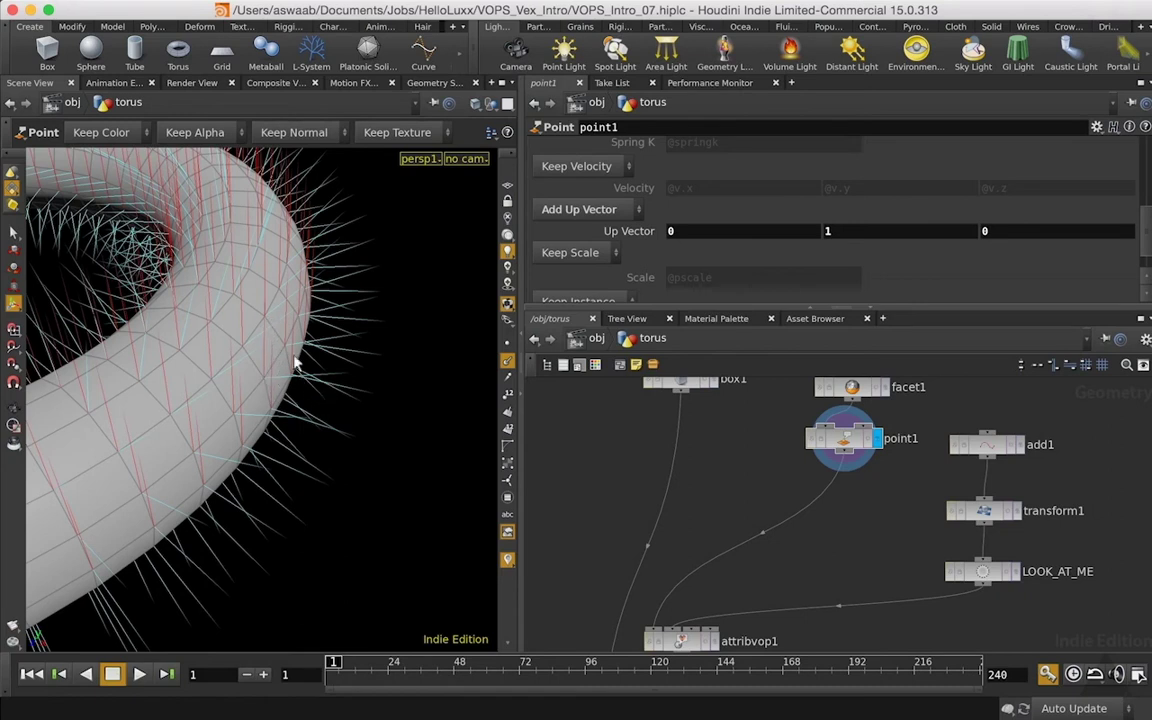
key(Escape)
drag(278, 399, 373, 375)
key(Return)
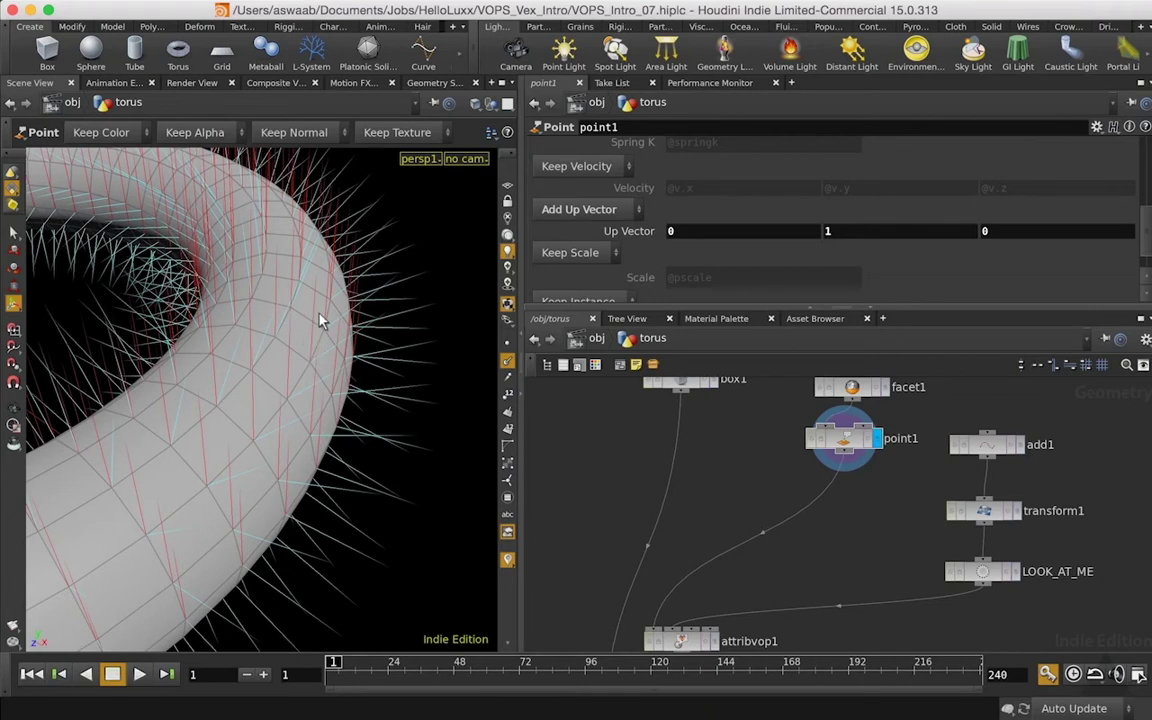
key(Escape)
mouse_move(378, 345)
mouse_down()
mouse_move(375, 422)
mouse_move(368, 357)
mouse_move(352, 360)
mouse_move(373, 336)
mouse_up()
key(Return)
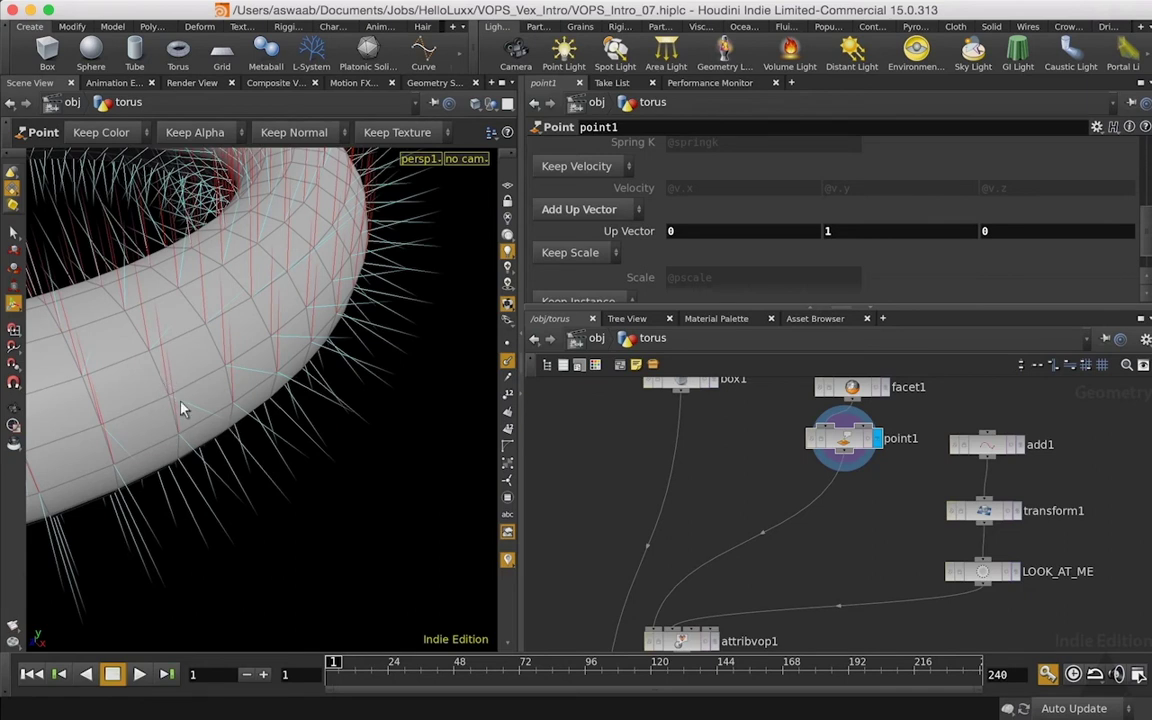
Disable the up visualizer in the display options
scroll(731, 543, down, 3)
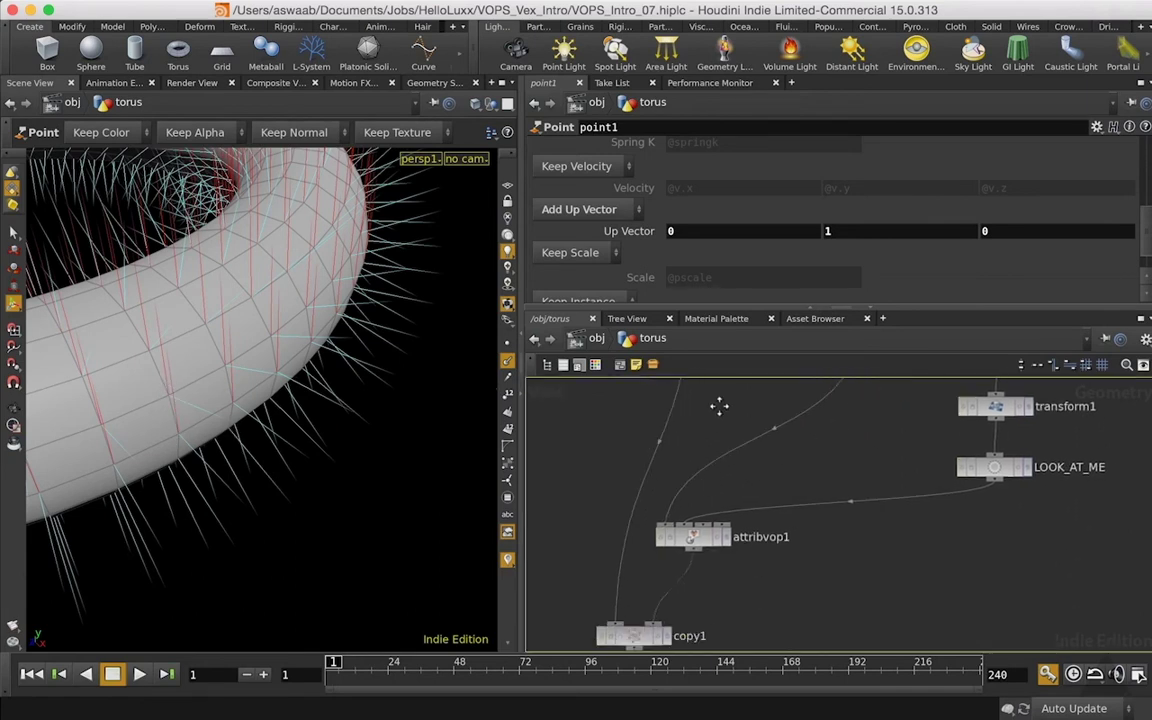
key(d)
click(443, 230)
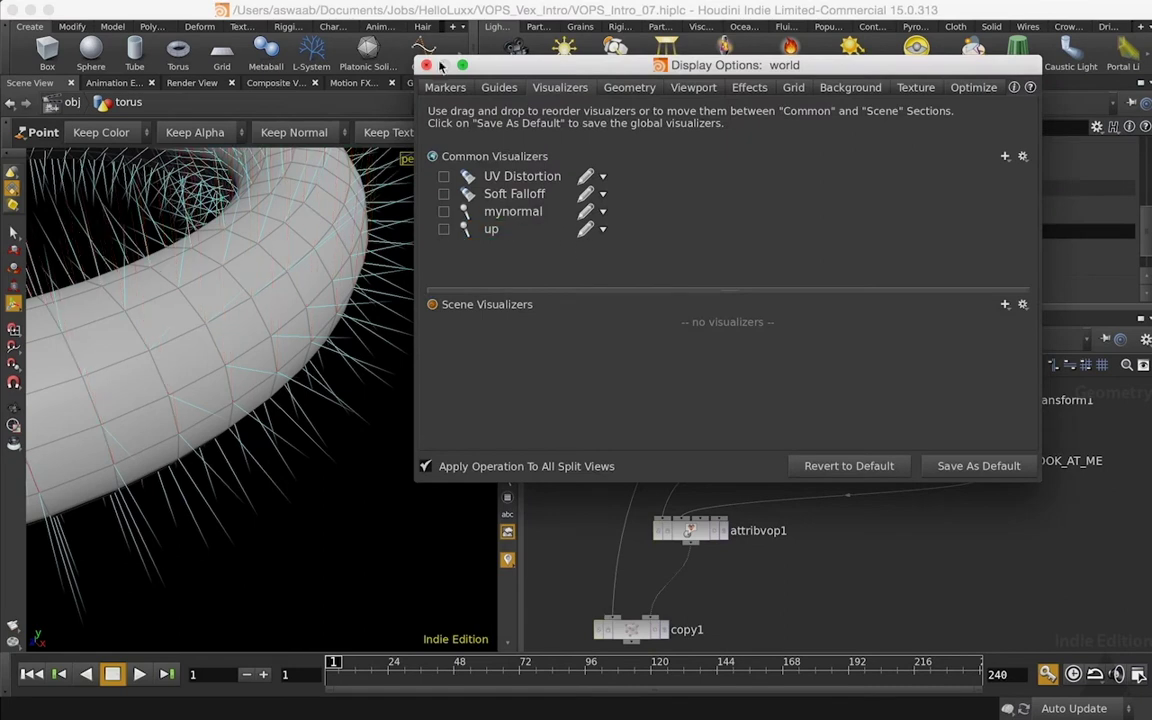
click(426, 65)
Add a second Attribute VOP node beside attribvop1 and feed it from point1's output
scroll(830, 582, down, 2)
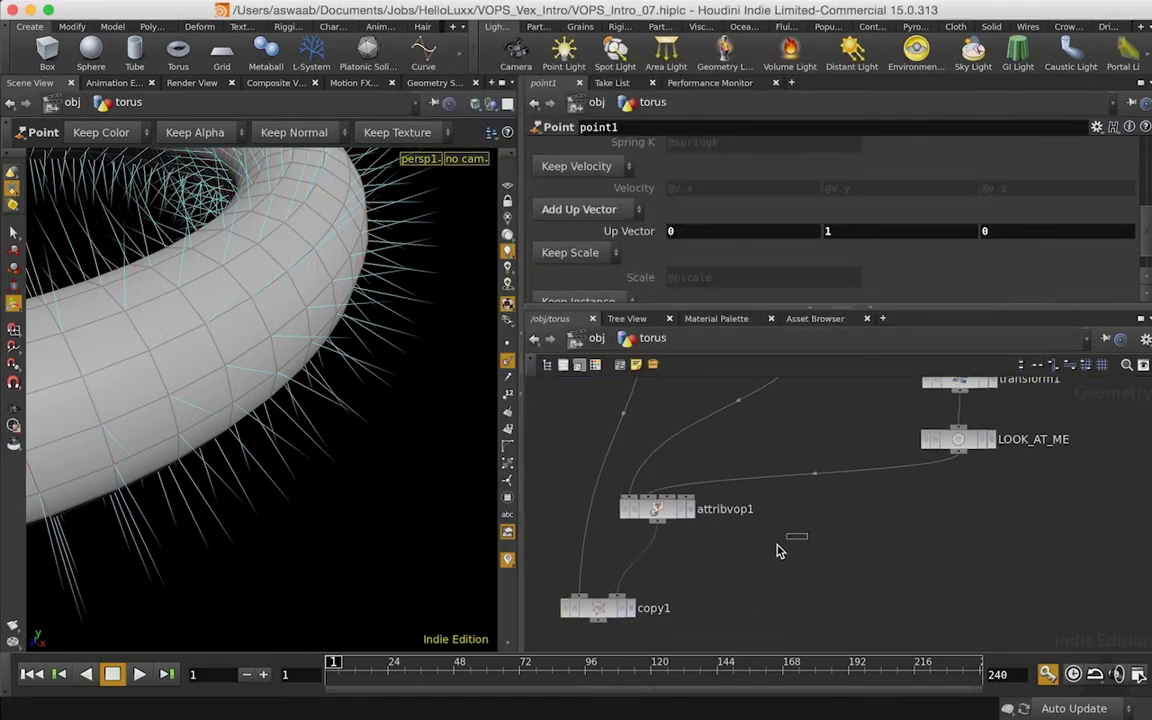
key(Tab)
text(att)
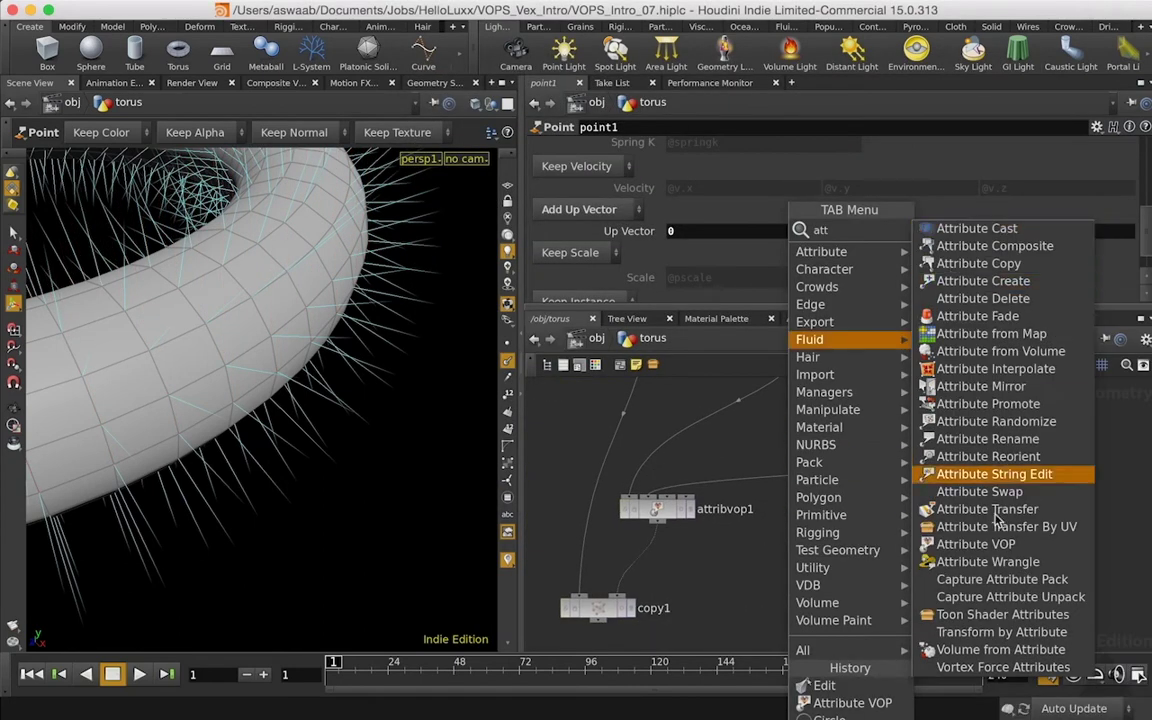
click(976, 544)
click(820, 555)
scroll(805, 532, up, 5)
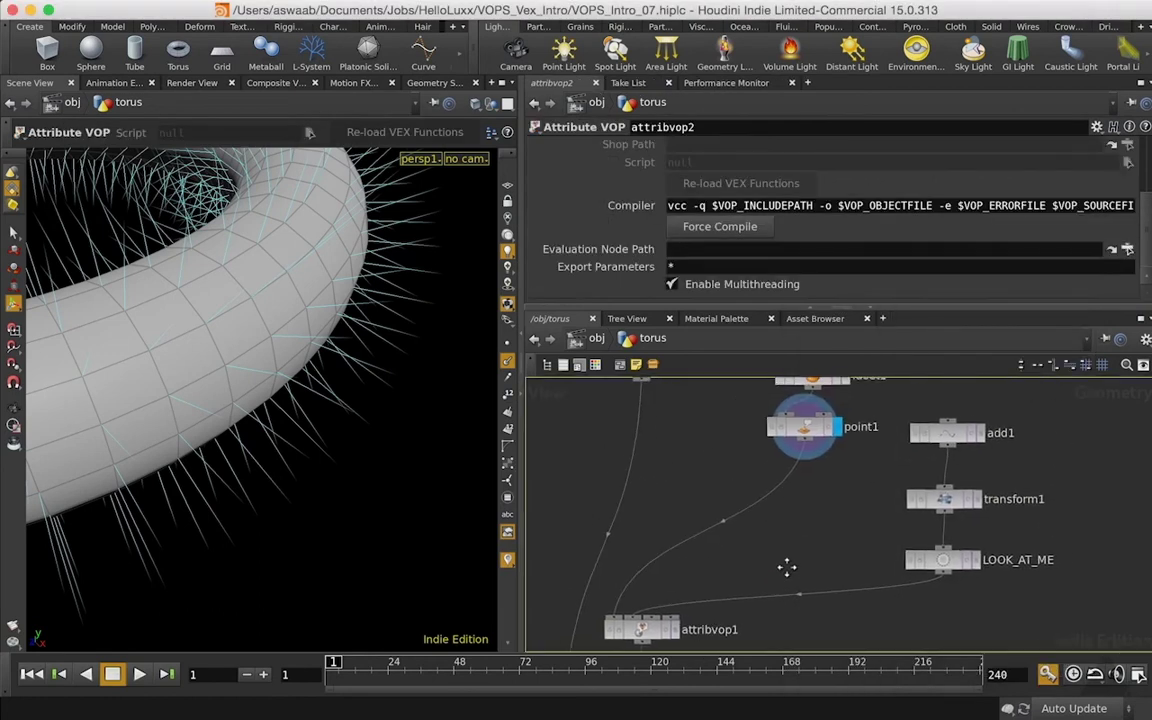
scroll(797, 591, down, 5)
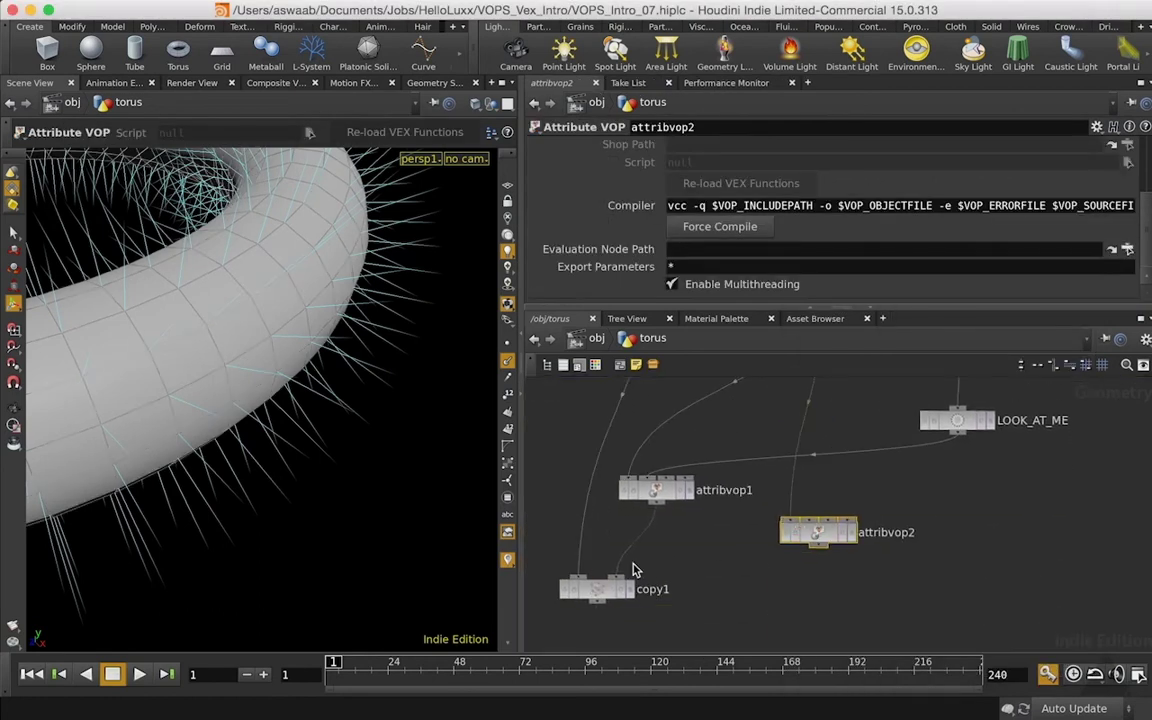
Connect attribvop2 to copy1's template input, display copy1, and hide the point normals
drag(616, 578, 821, 552)
click(630, 590)
click(509, 365)
alt+right_drag(306, 345, 234, 380)
alt+middle_drag(234, 380, 345, 404)
alt+drag(345, 404, 269, 427)
right_drag(269, 427, 350, 432)
key(Return)
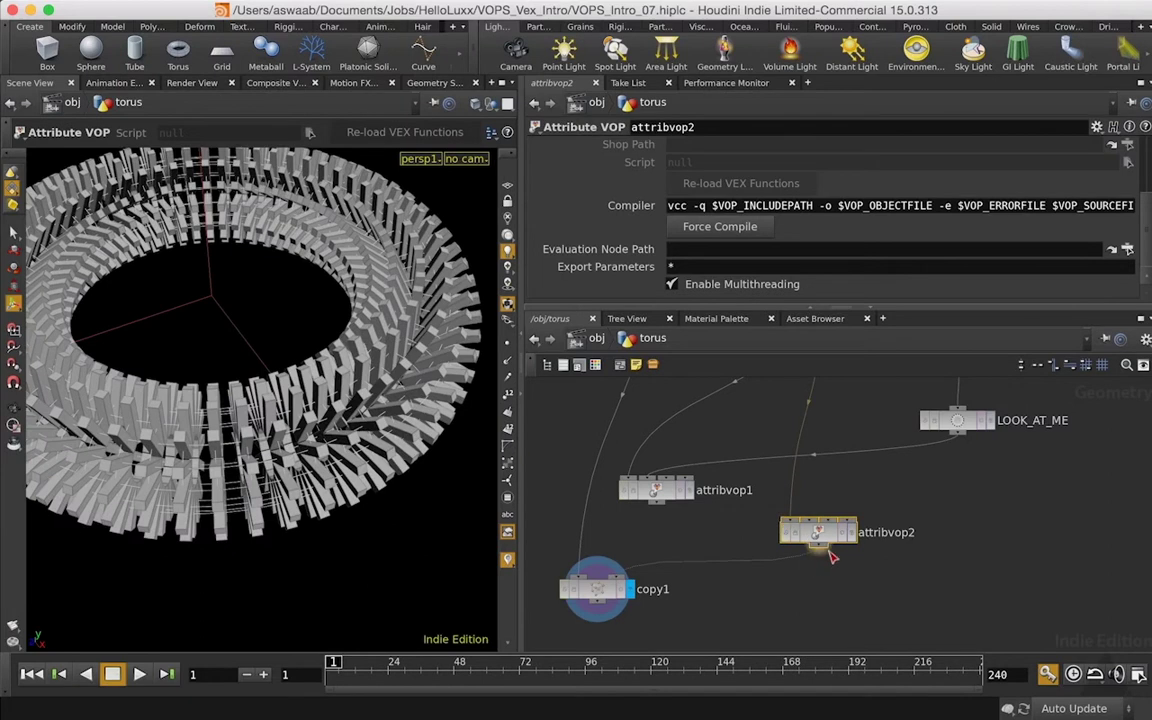
Rename the attribvop2 node to rotate_perp_to_up
double_click(885, 532)
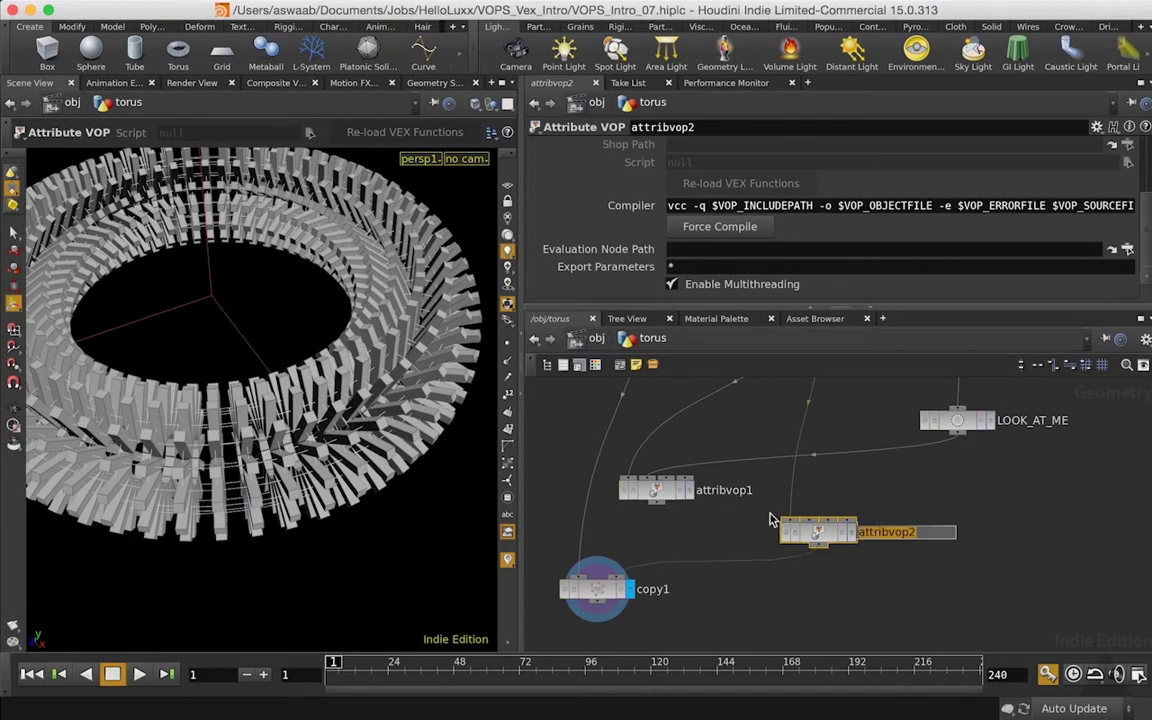
text(rota)
text(te_perp_to_up)
key(Return)
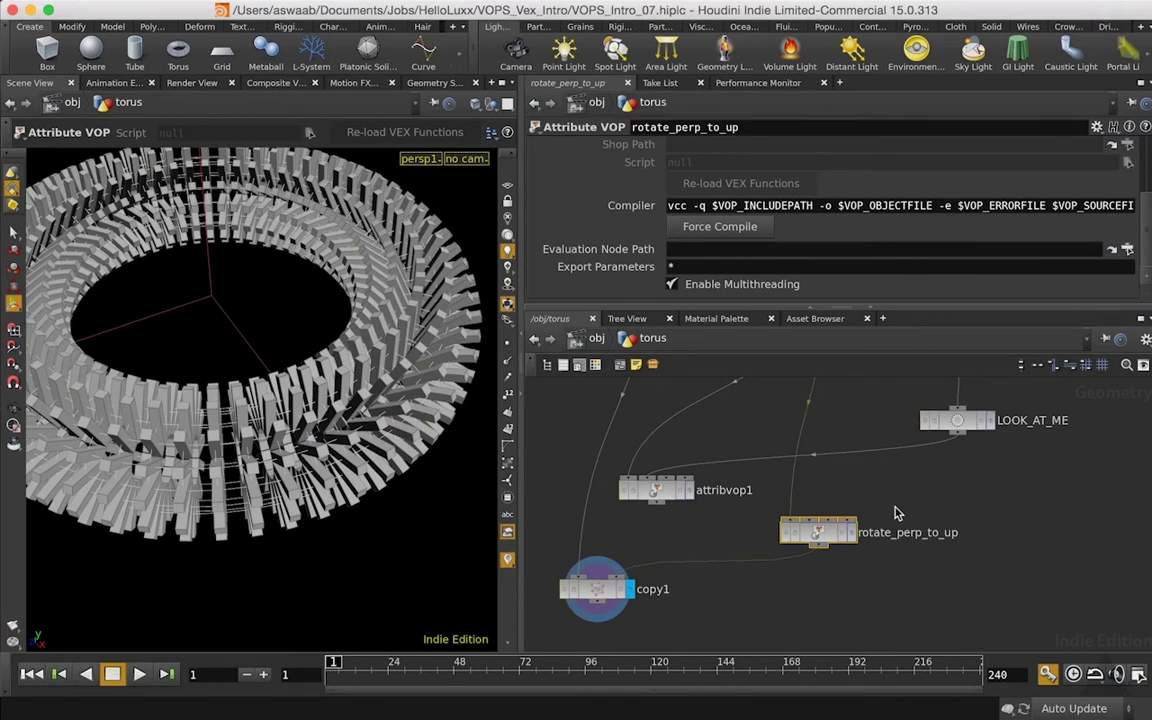
Enter the rotate_perp_to_up network and make room between its global parameters and output nodes
double_click(818, 531)
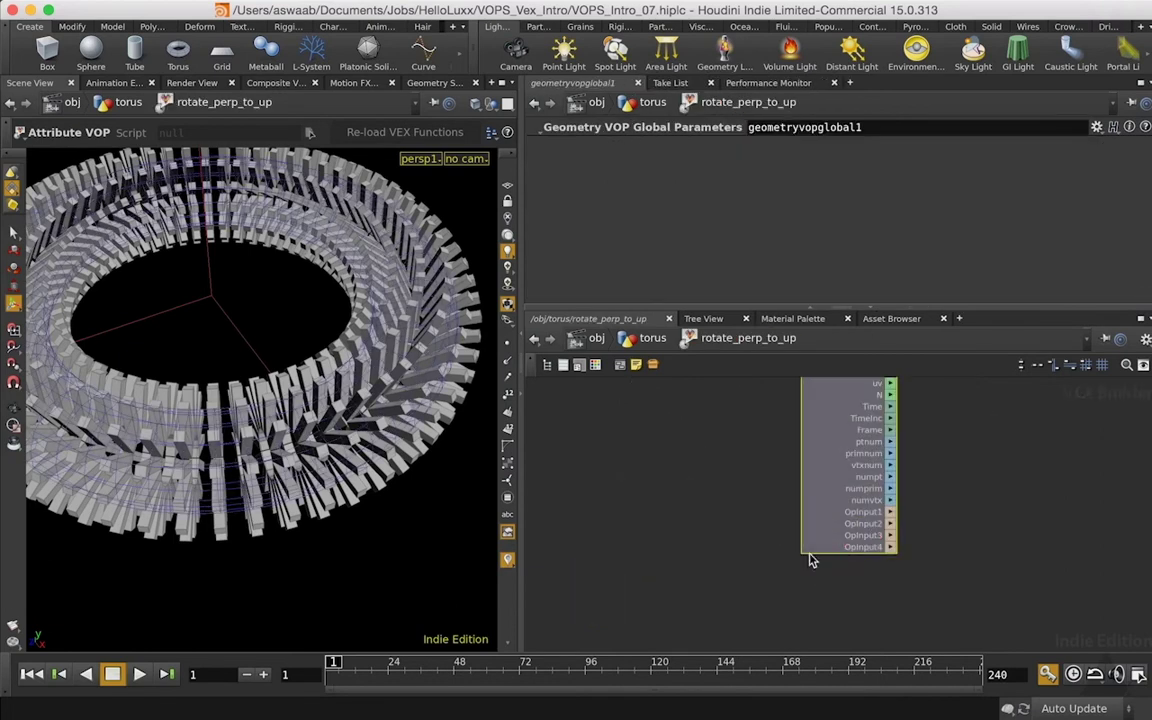
drag(952, 501, 1080, 495)
middle_drag(761, 465, 774, 465)
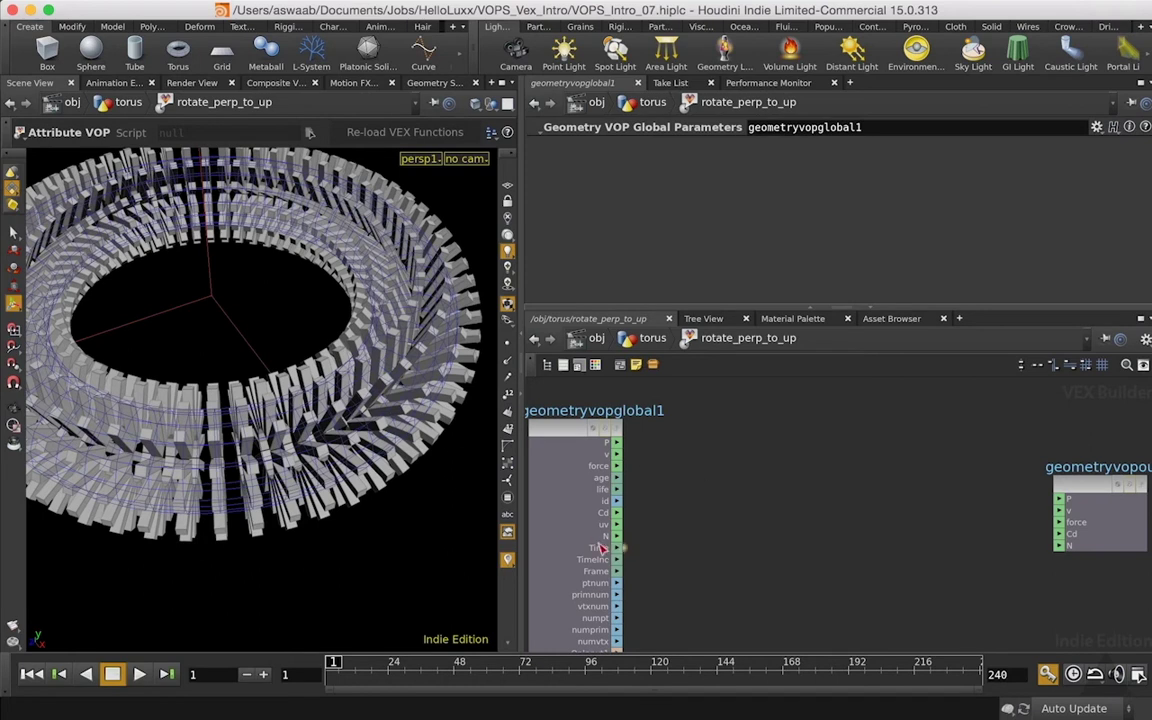
middle_drag(658, 507, 661, 573)
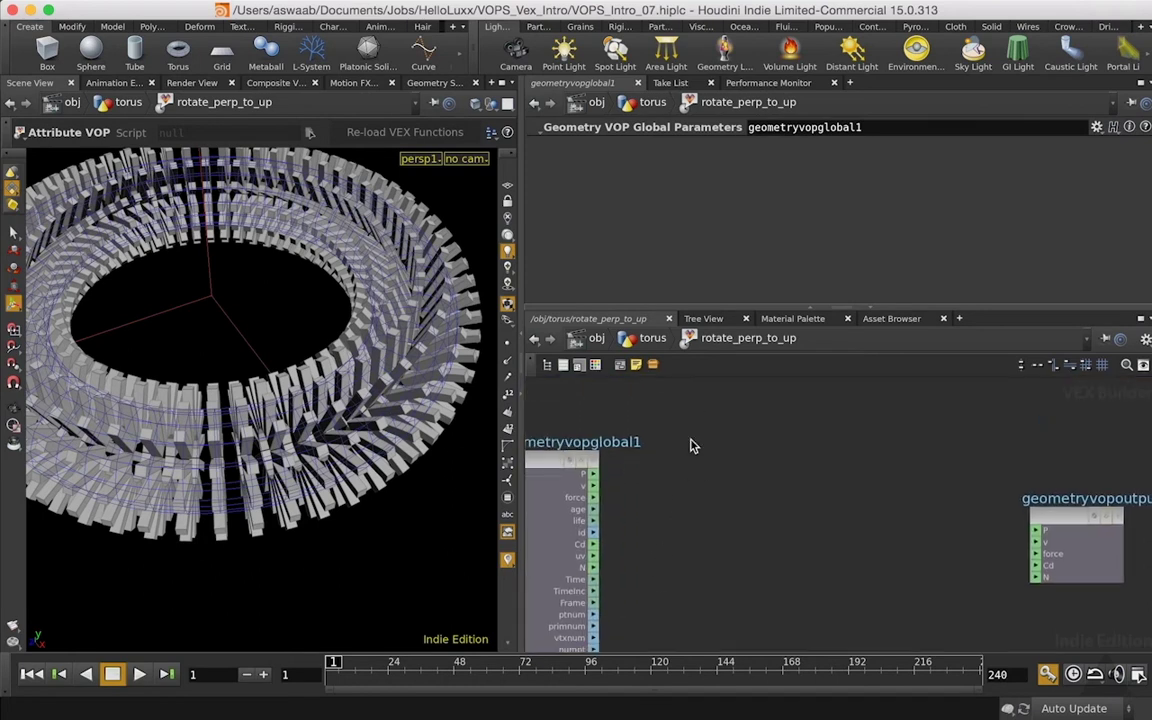
Add a Bind node of type 3 Floats (vector) named up and place it above the global parameters node
key(Tab)
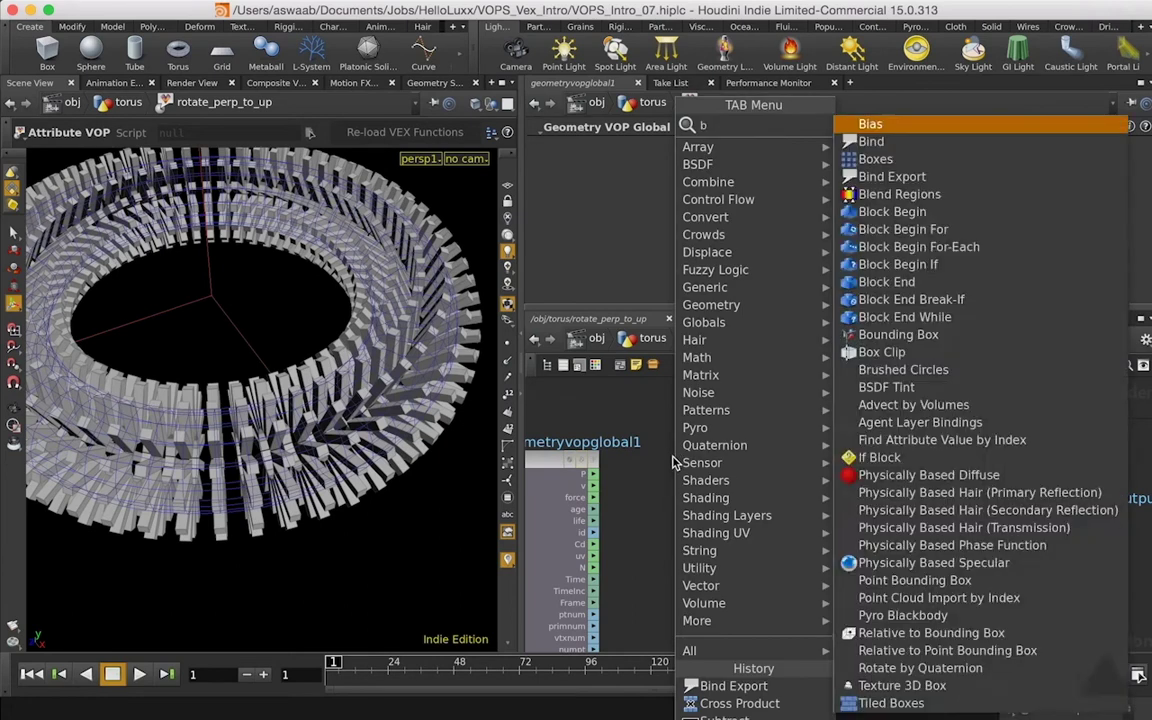
text(bind)
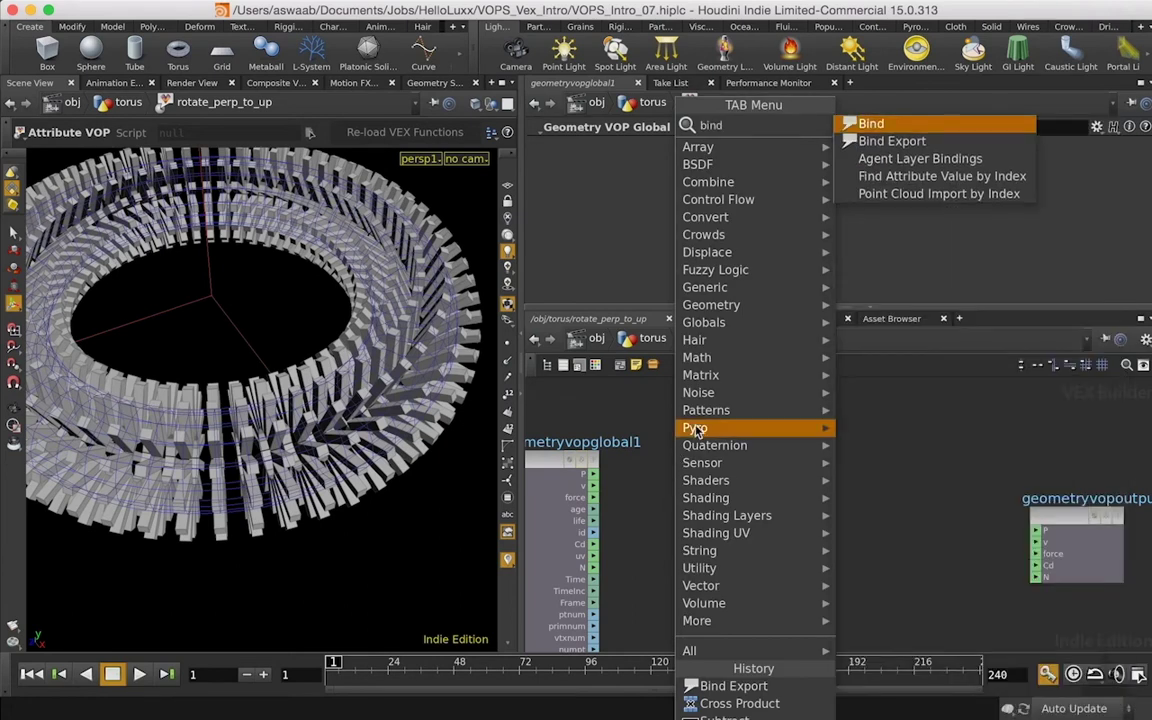
click(869, 122)
click(710, 437)
click(728, 170)
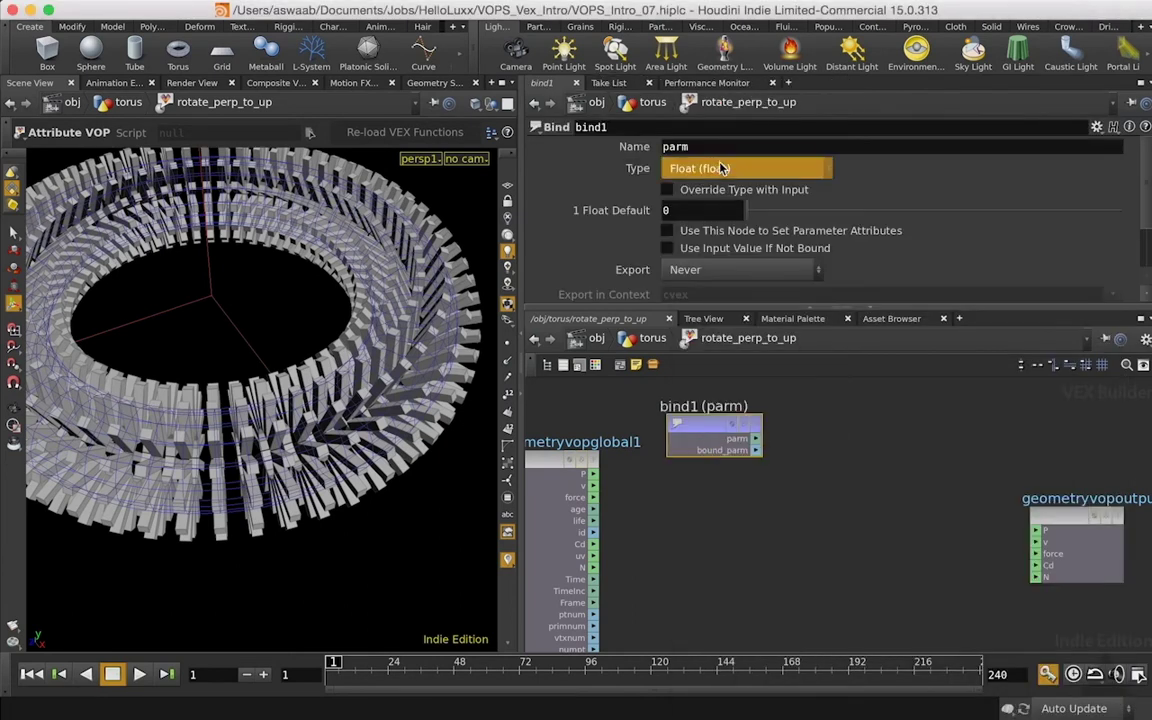
click(640, 291)
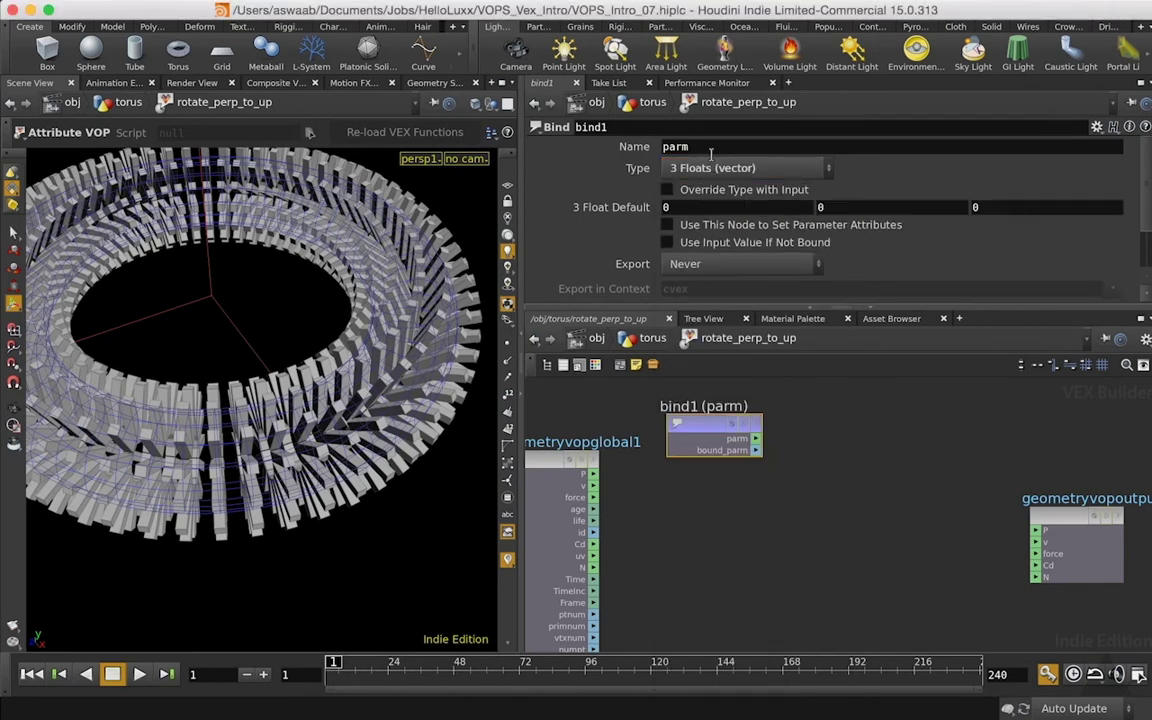
drag(698, 149, 597, 155)
text(up)
key(Return)
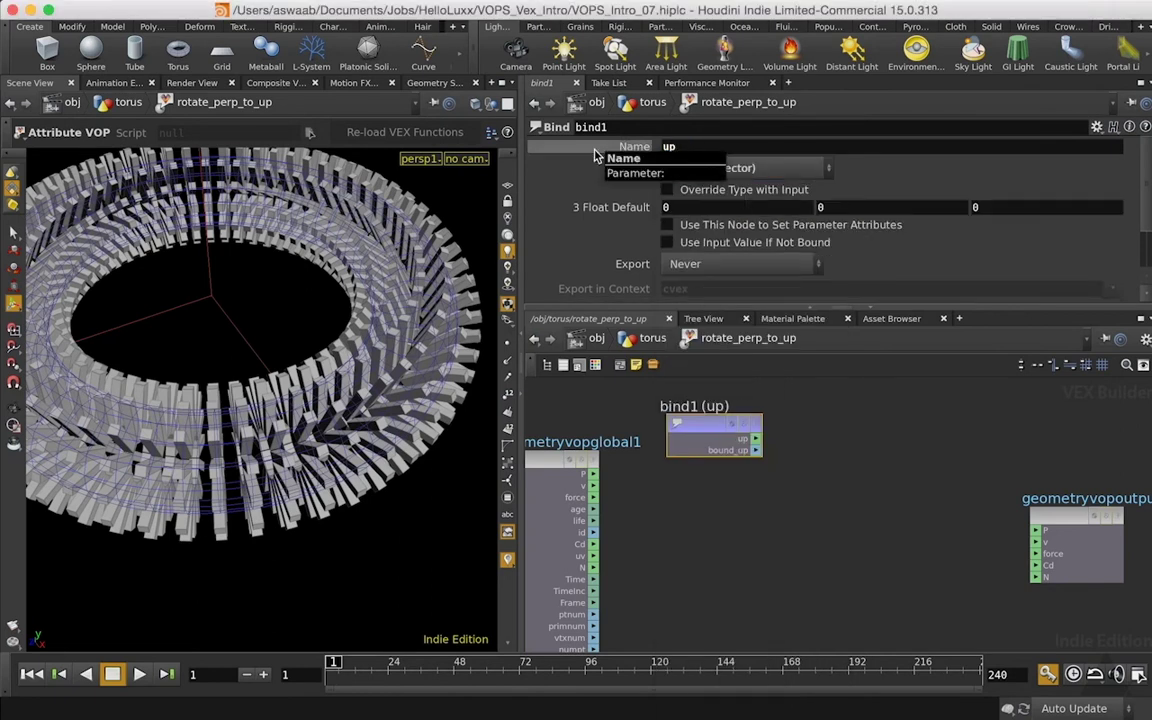
drag(697, 430, 640, 396)
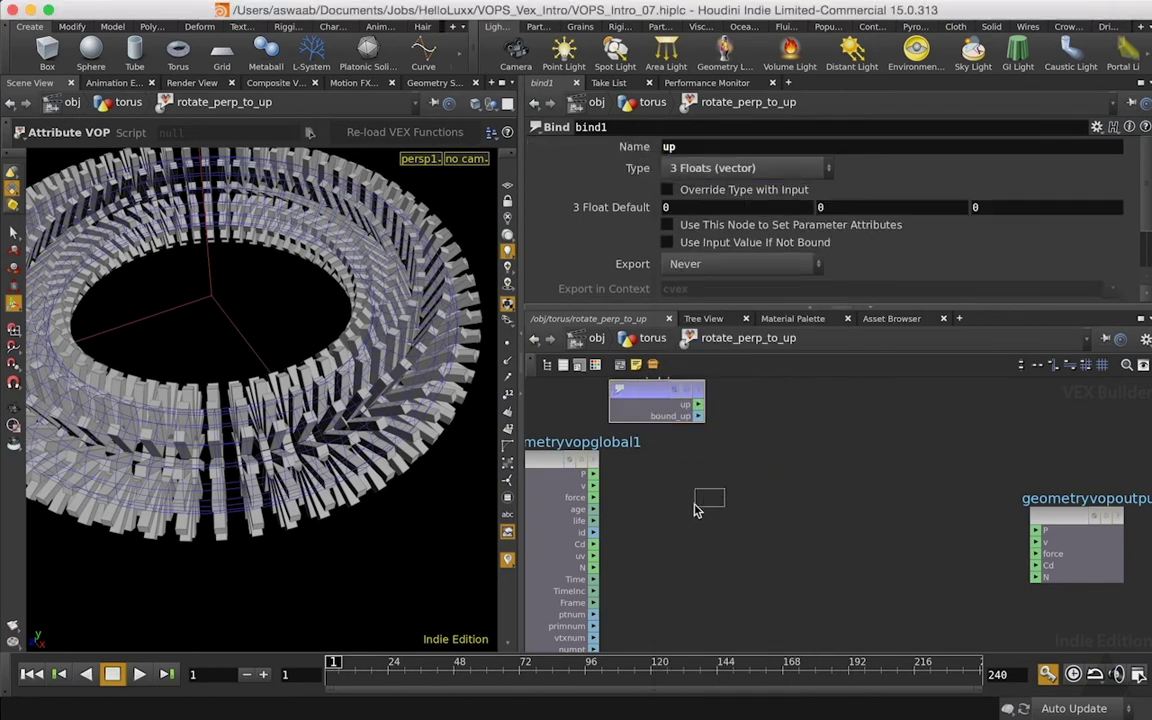
Add a Cross Product node, feeding its vec1 from the up bind and its vec2 from the global N
key(Tab)
text(crop)
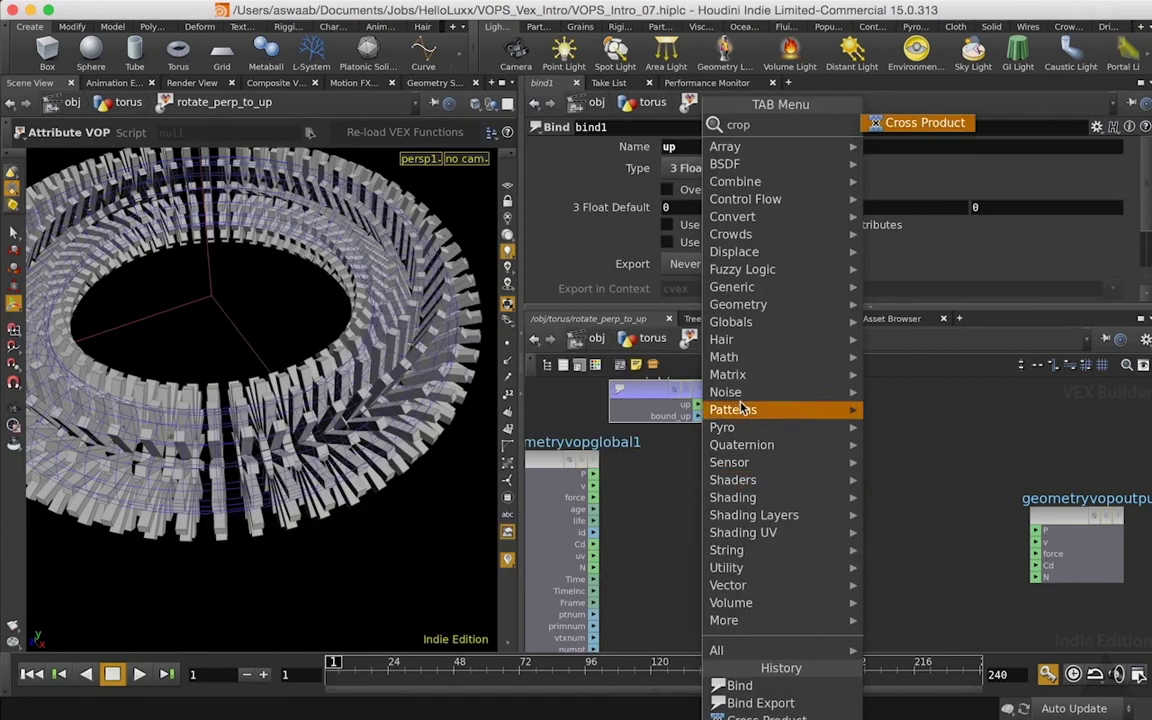
click(908, 124)
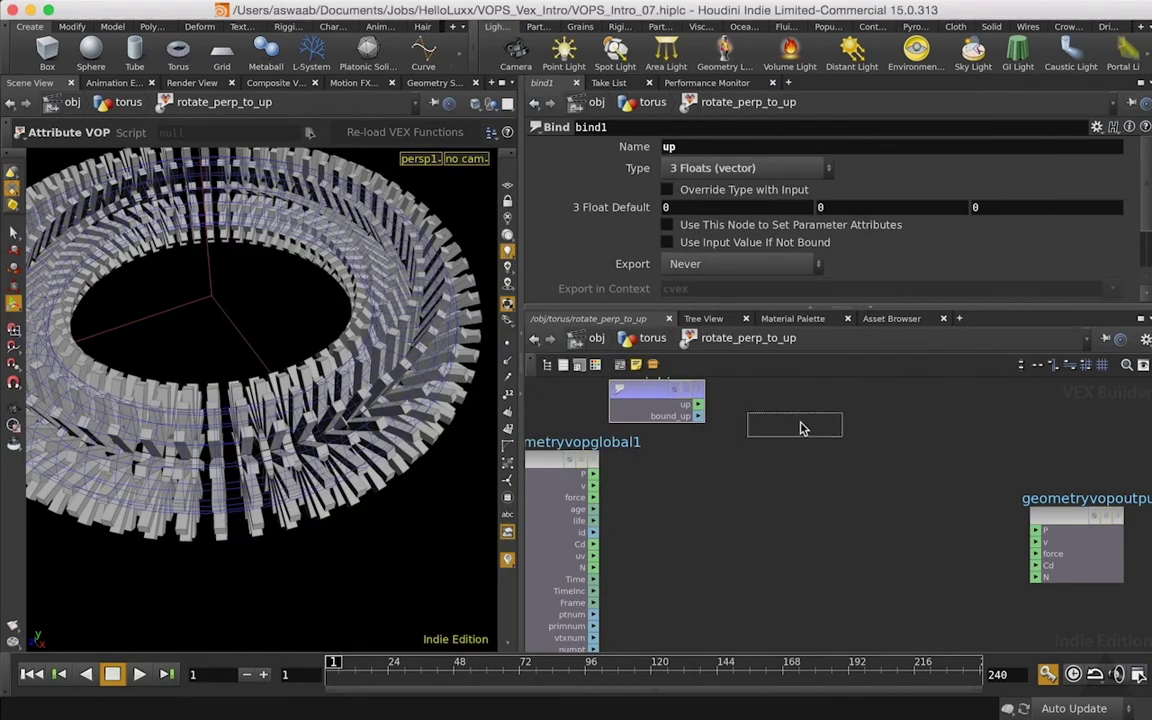
click(780, 432)
drag(698, 404, 769, 423)
drag(593, 567, 770, 436)
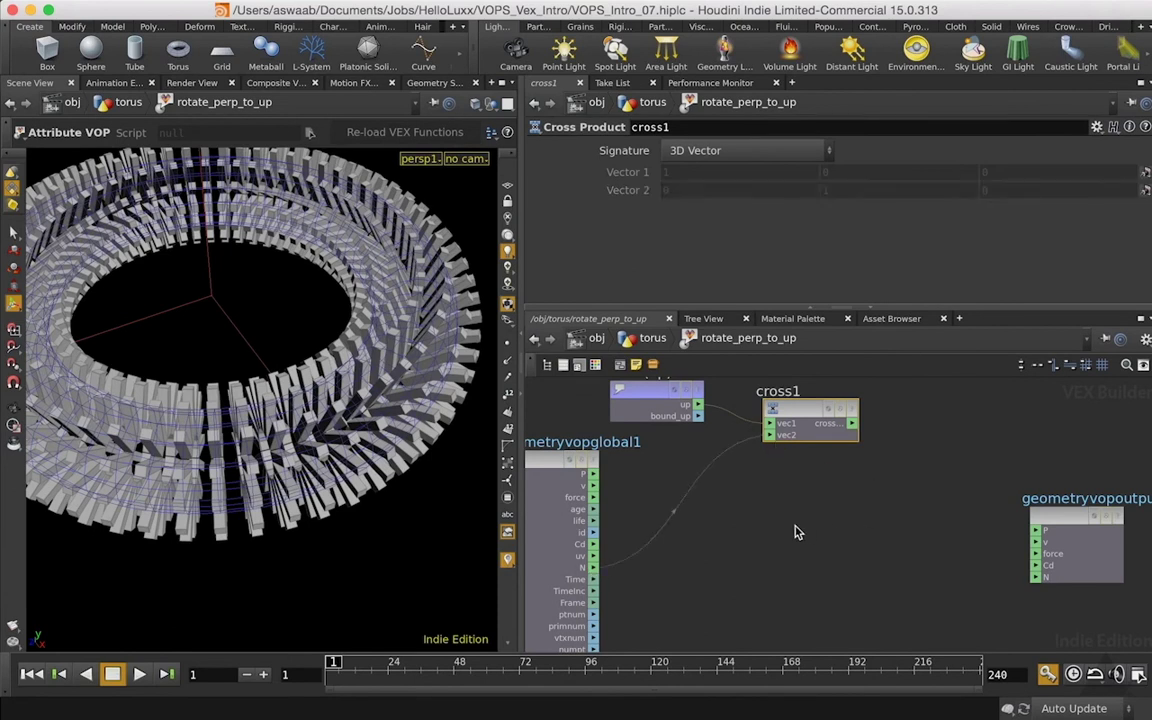
Add a Normalize node and feed it with the cross product output
middle_drag(802, 532, 777, 553)
key(Tab)
text(norm)
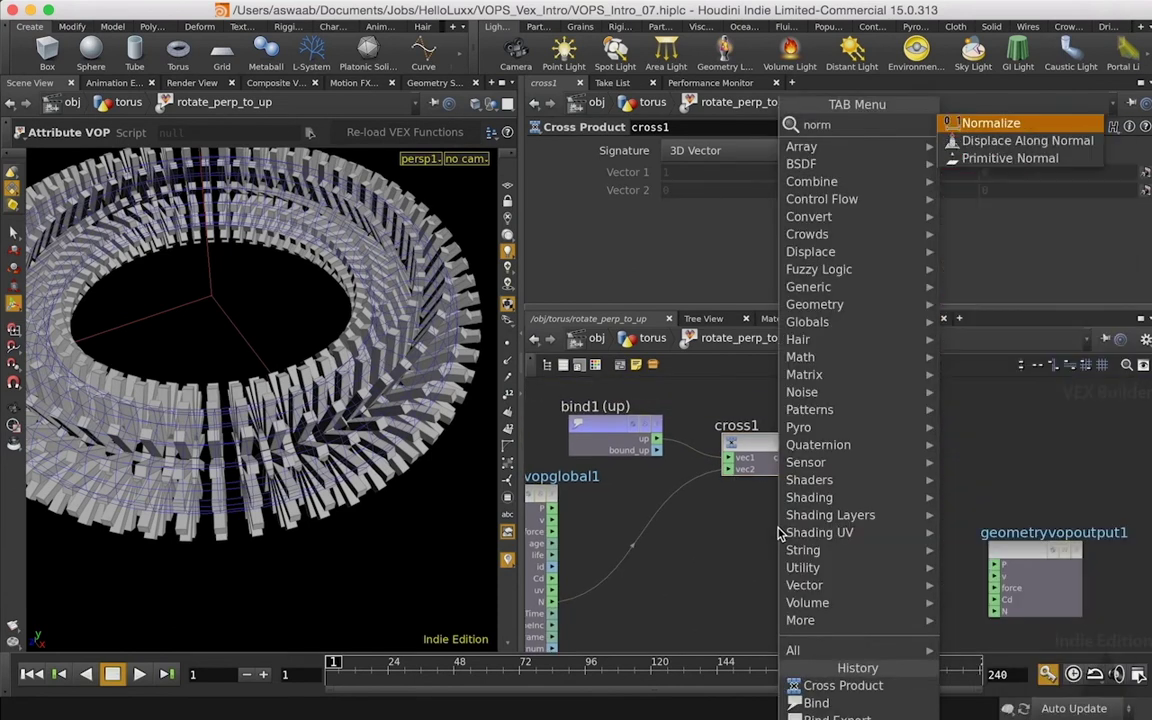
click(1007, 123)
click(862, 455)
middle_drag(766, 571, 915, 508)
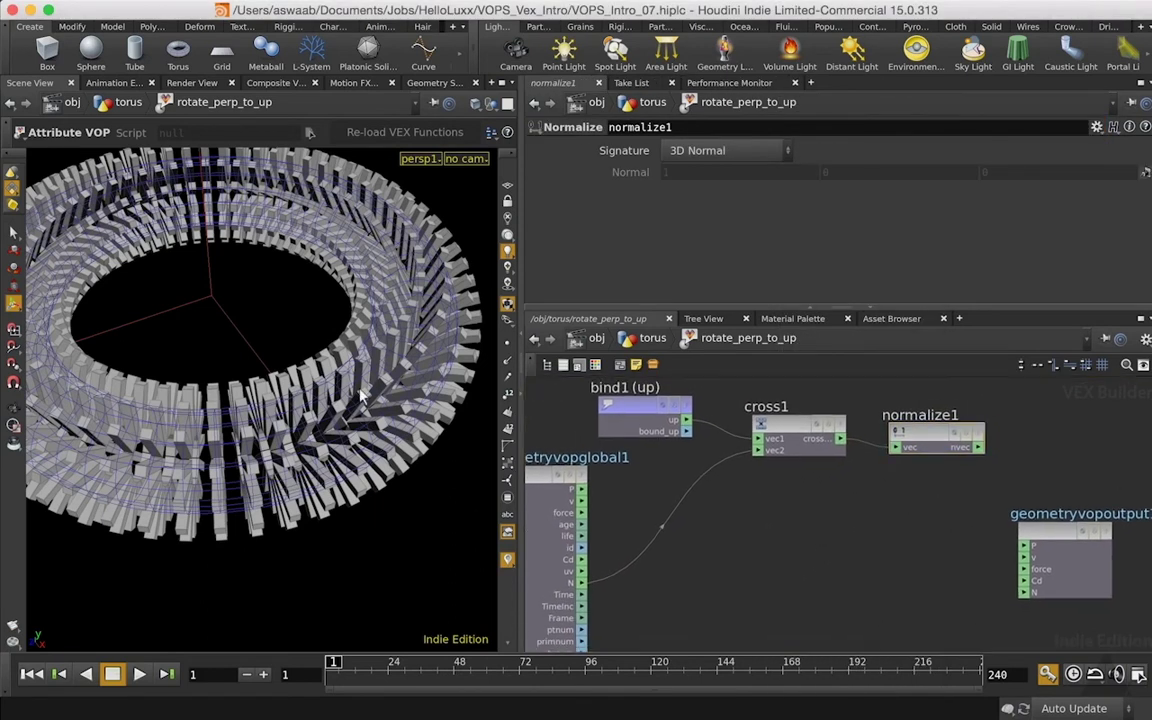
Move the geometry output node farther from normalize1 and add an Orient node between them
key(Escape)
drag(256, 416, 285, 390)
key(Return)
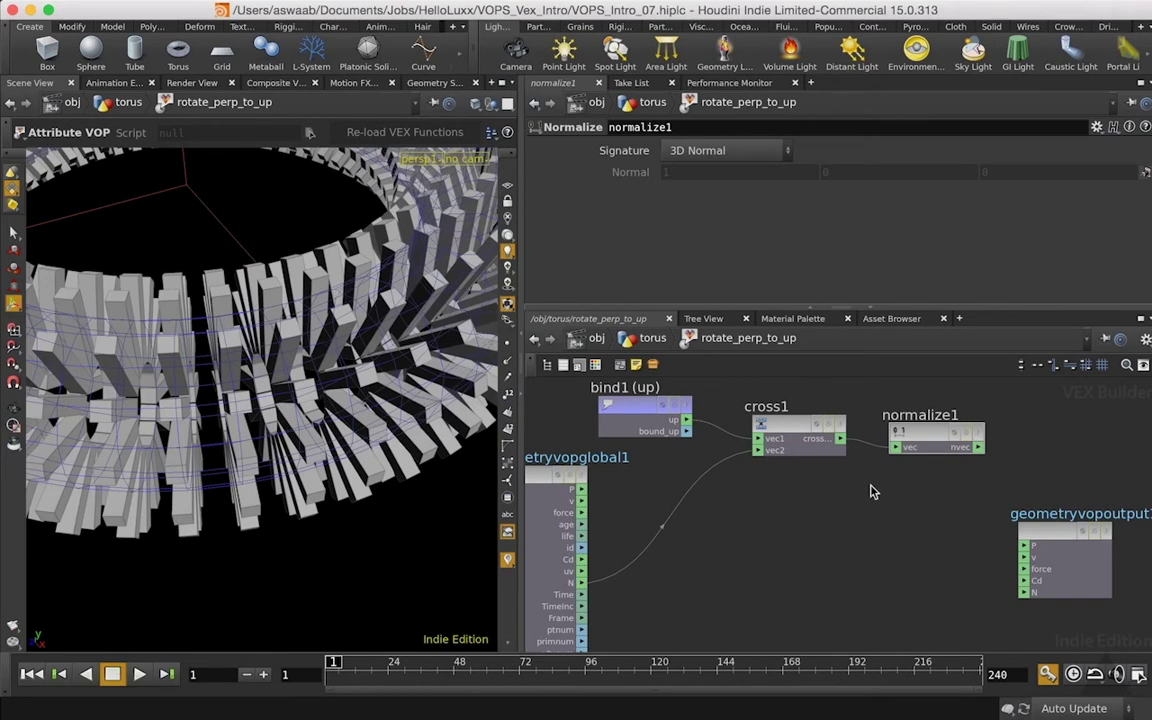
middle_drag(950, 519, 905, 530)
key(l)
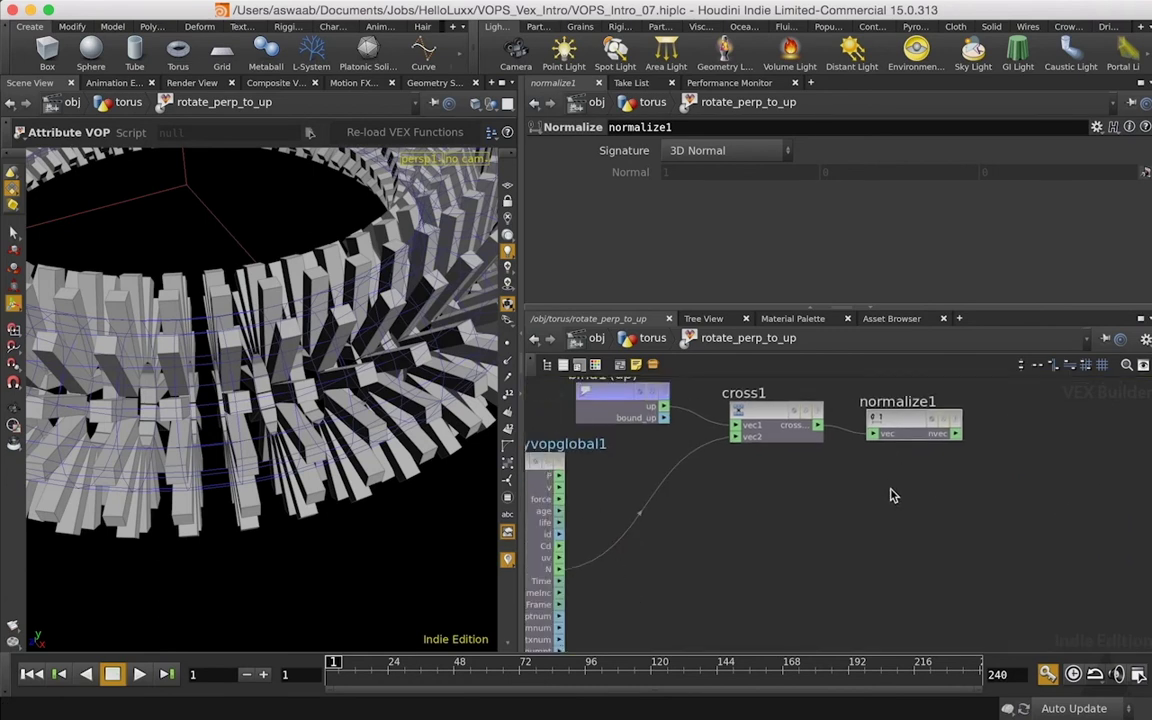
middle_drag(922, 504, 681, 558)
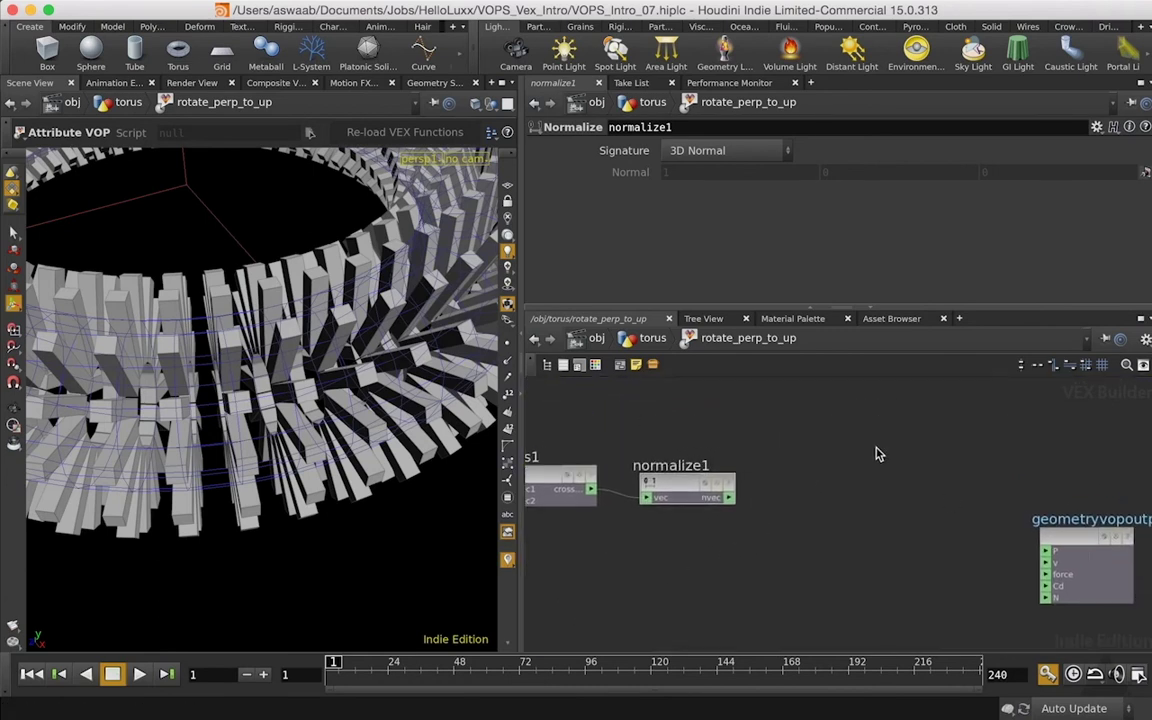
key(Tab)
text(ori)
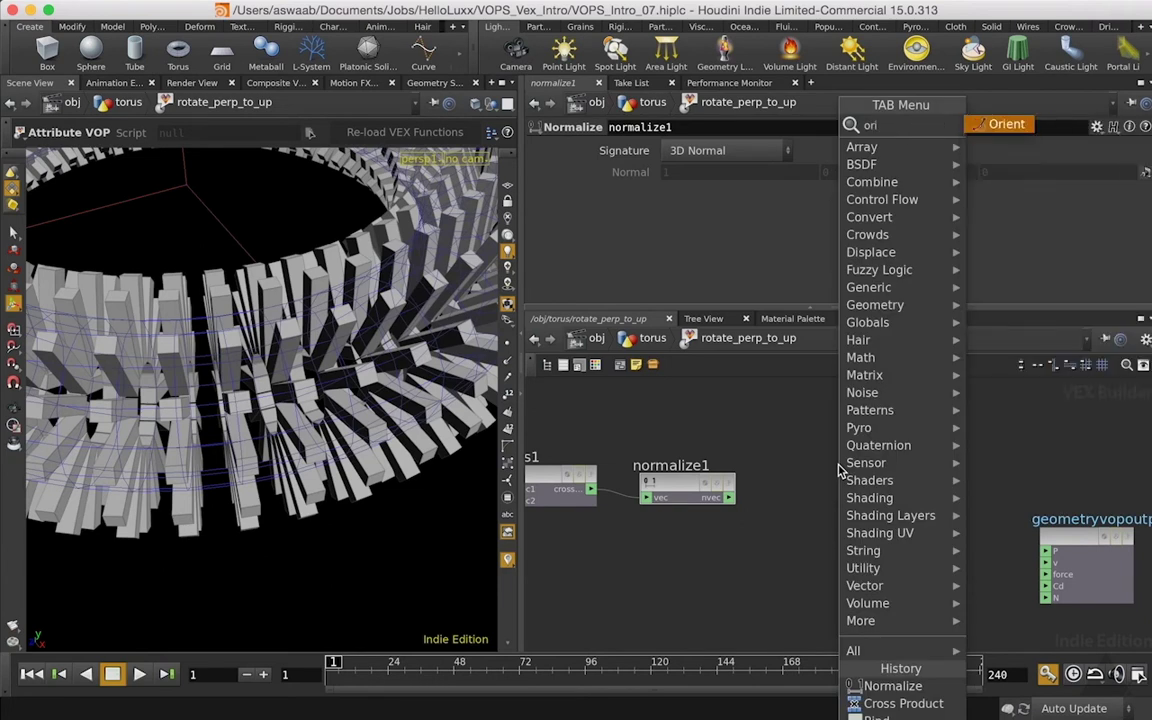
click(1008, 126)
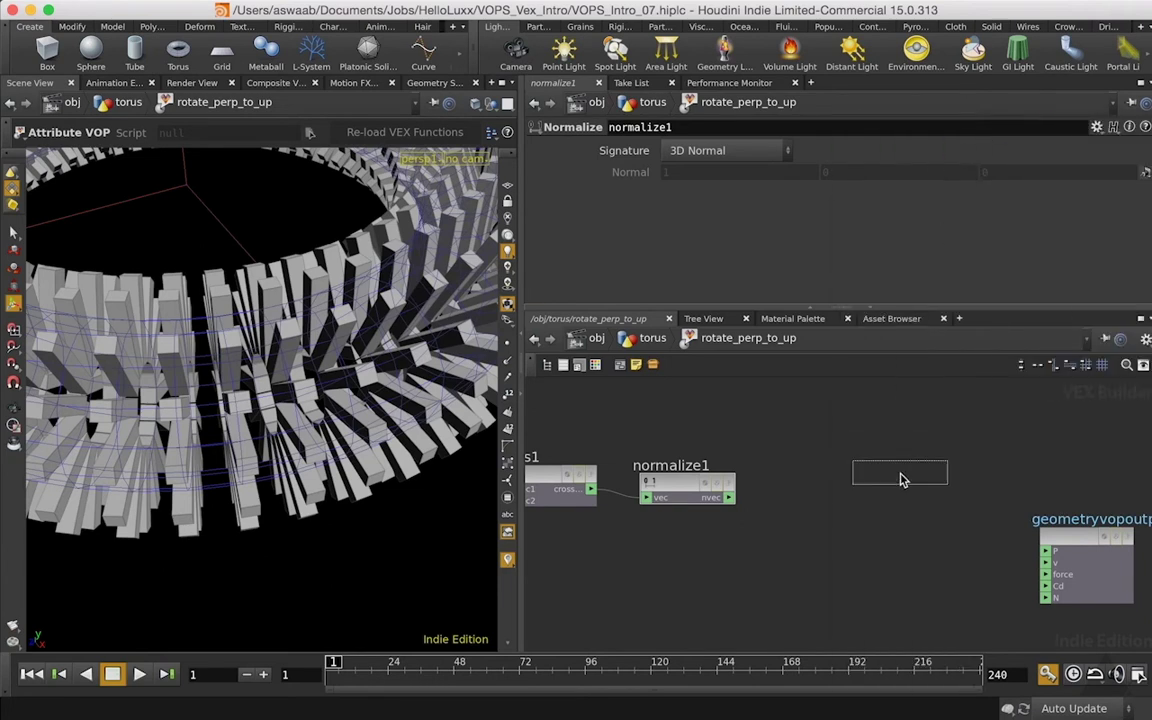
click(900, 478)
drag(880, 470, 892, 464)
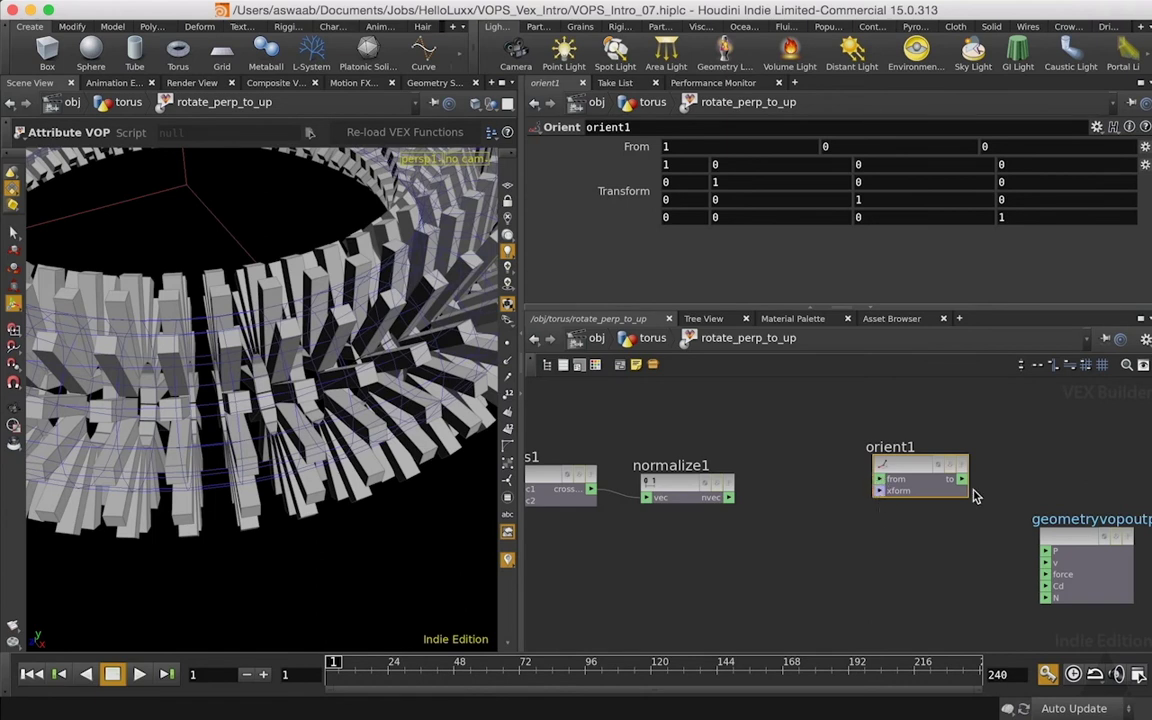
Connect the global N output to the from input of orient1
middle_drag(968, 484, 1010, 477)
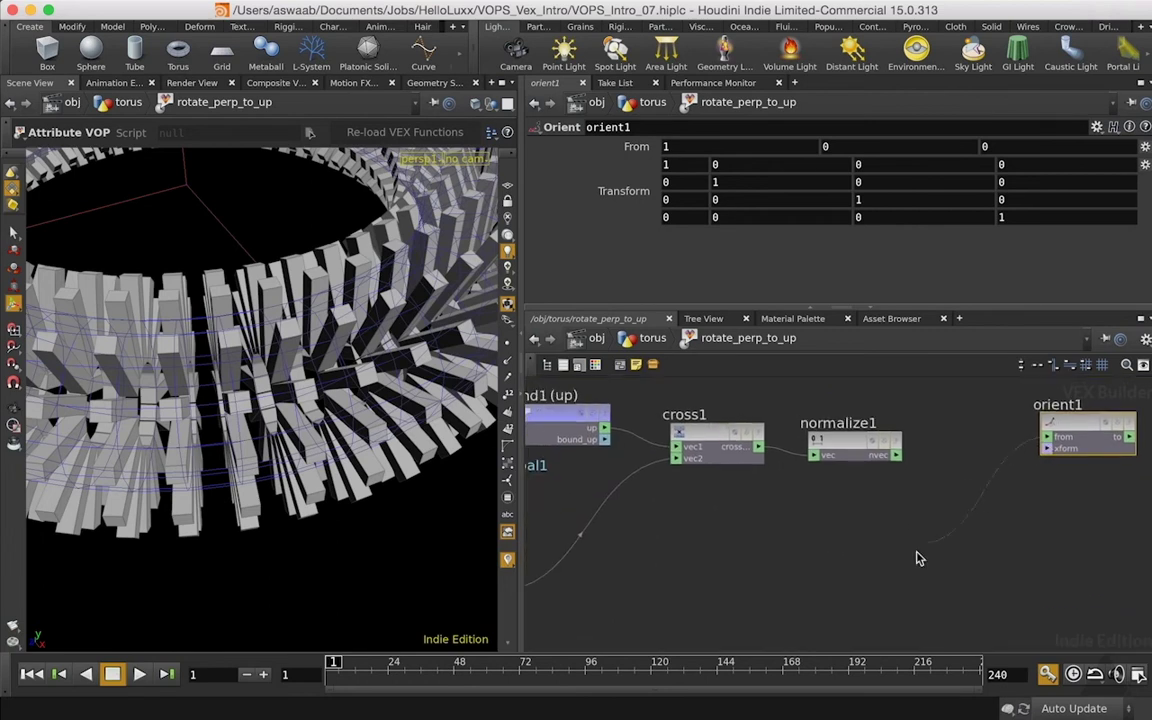
middle_drag(844, 554, 980, 512)
click(633, 537)
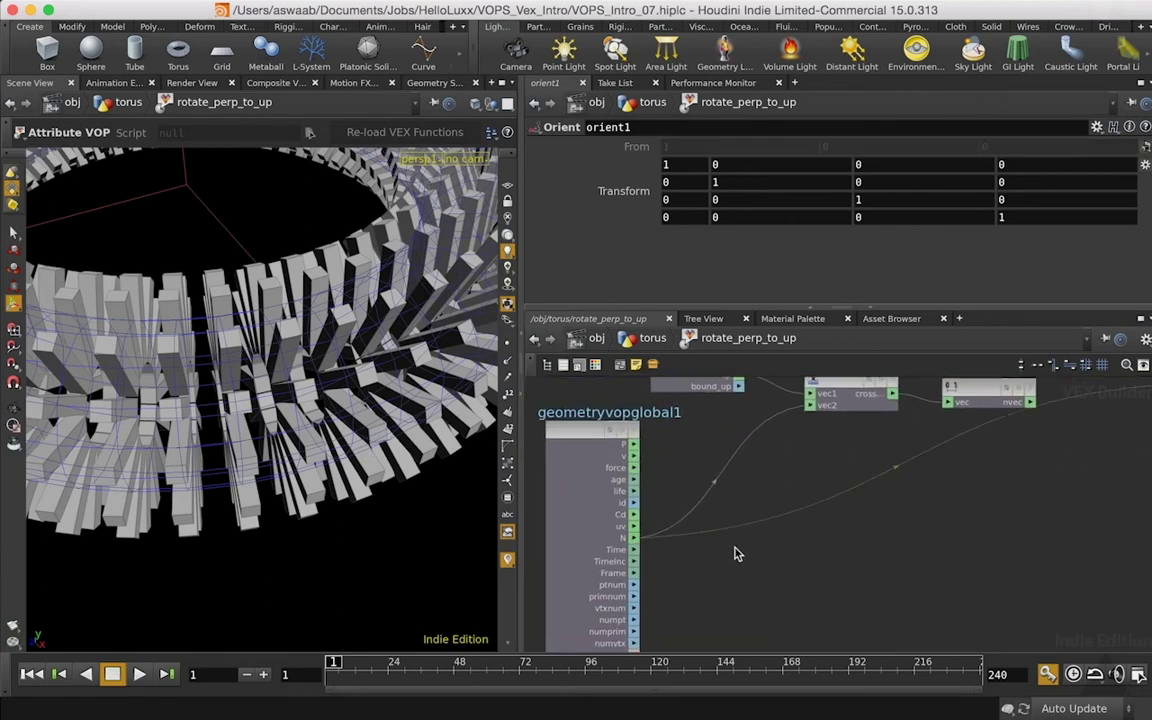
scroll(800, 576, right, 10)
scroll(761, 545, up, 3)
drag(787, 472, 905, 458)
click(897, 450)
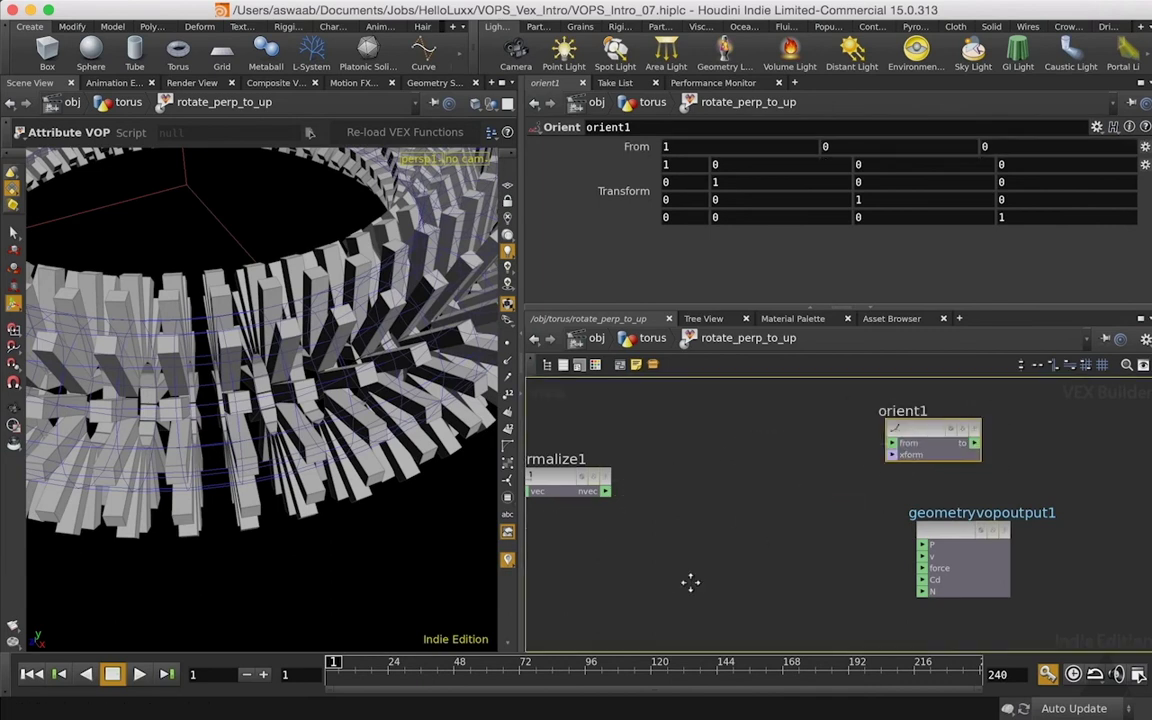
scroll(681, 548, left, 10)
click(650, 500)
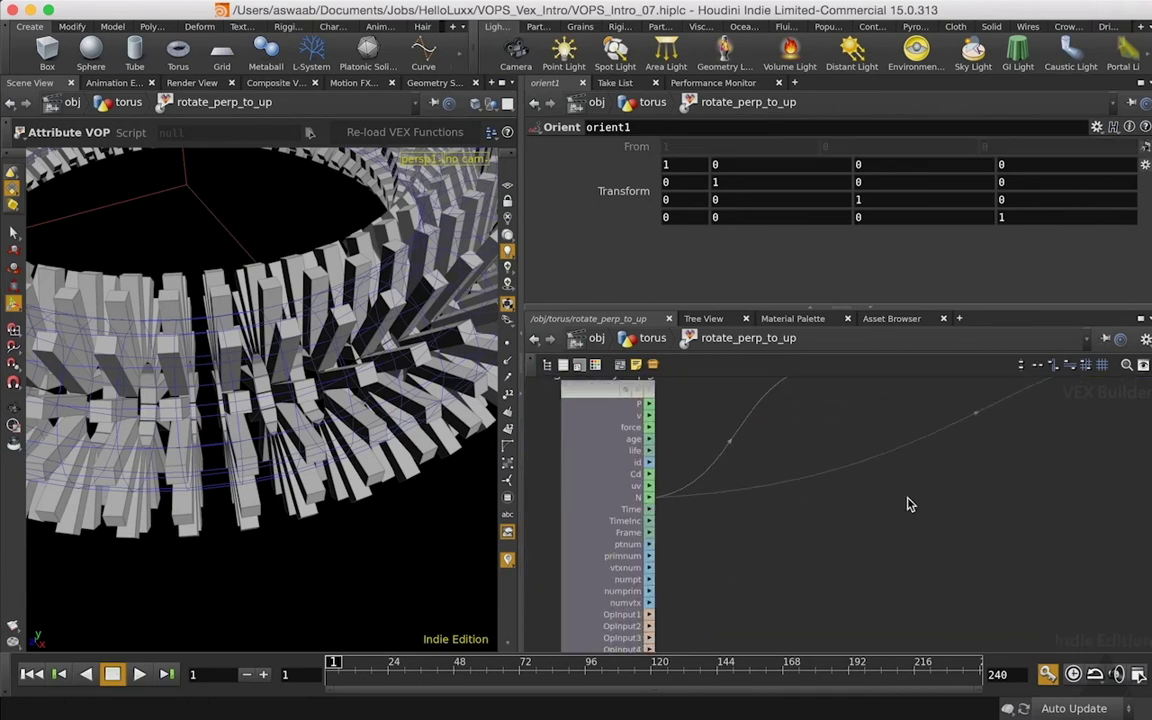
scroll(810, 535, right, 10)
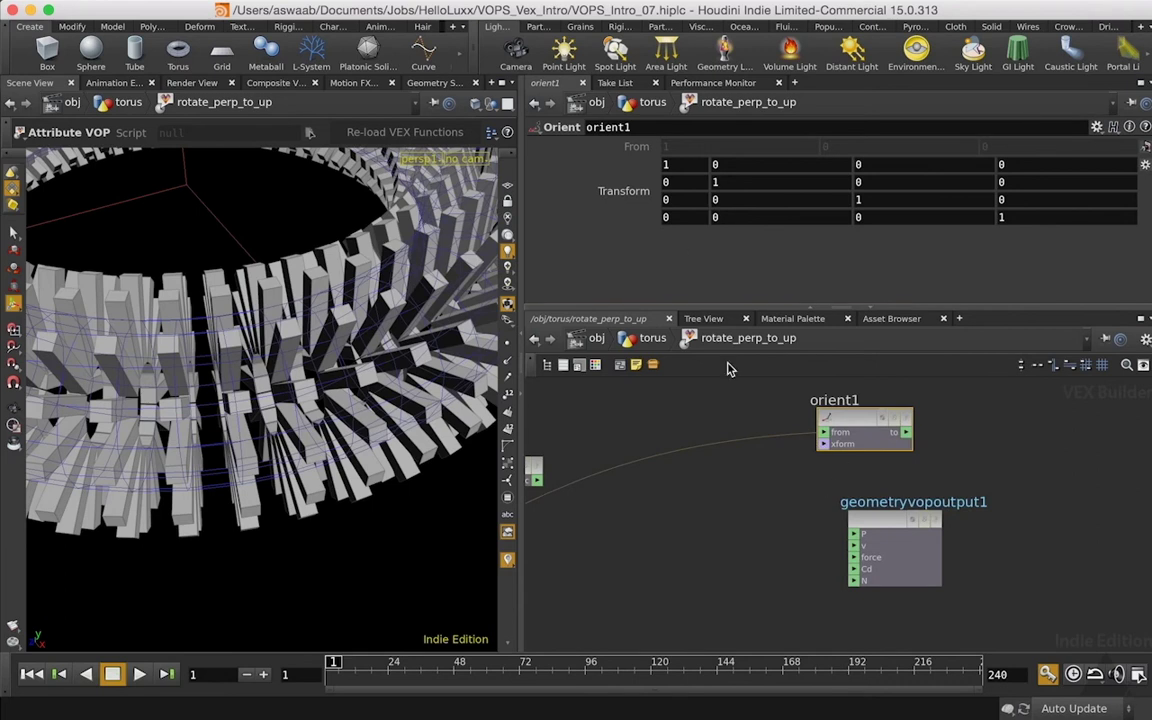
Move geometryvopoutput1 farther from the other nodes and place orient1 below the normalize1 row to free space
middle_drag(751, 557, 793, 553)
drag(938, 523, 1084, 506)
middle_drag(757, 529, 825, 526)
drag(967, 424, 976, 578)
middle_drag(783, 500, 861, 489)
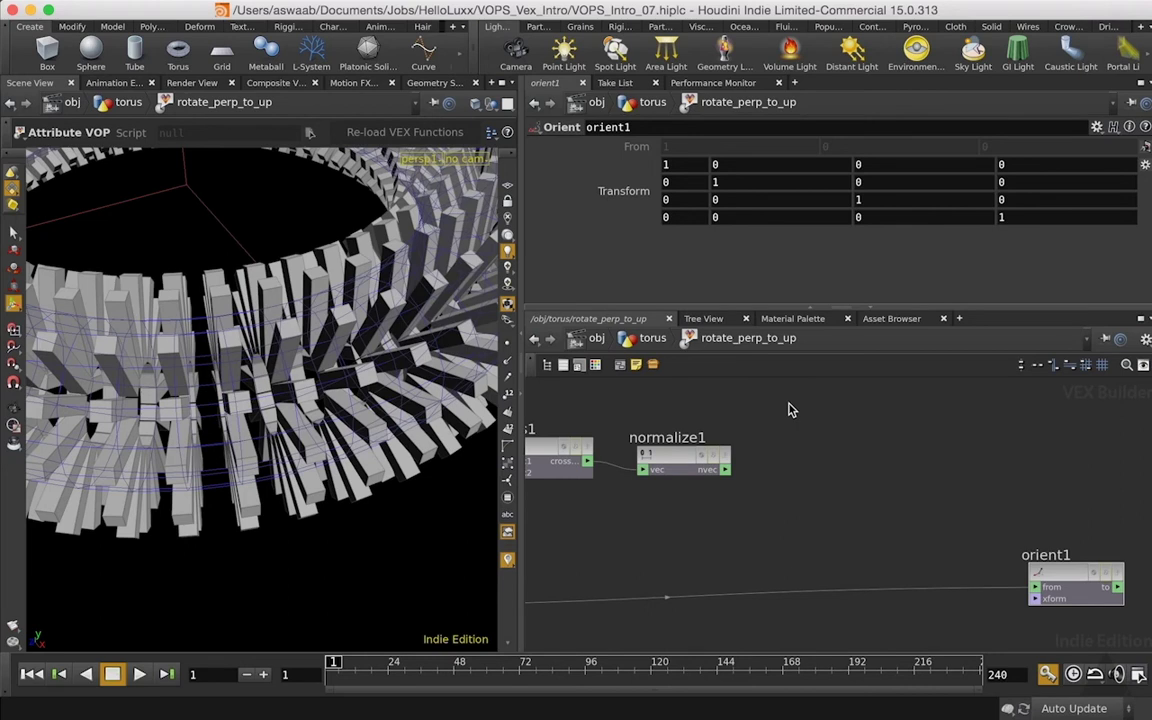
Add a Quaternion node and connect normalize1's nvec output to its axis input
key(Tab)
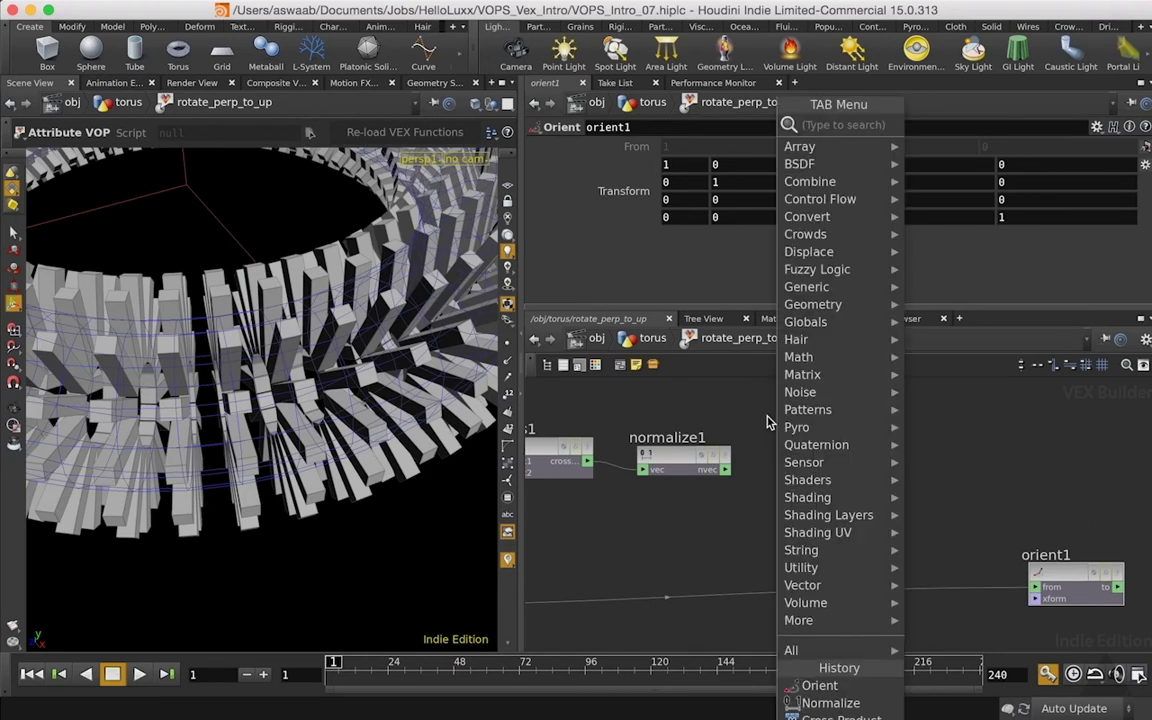
mouse_move(812, 452)
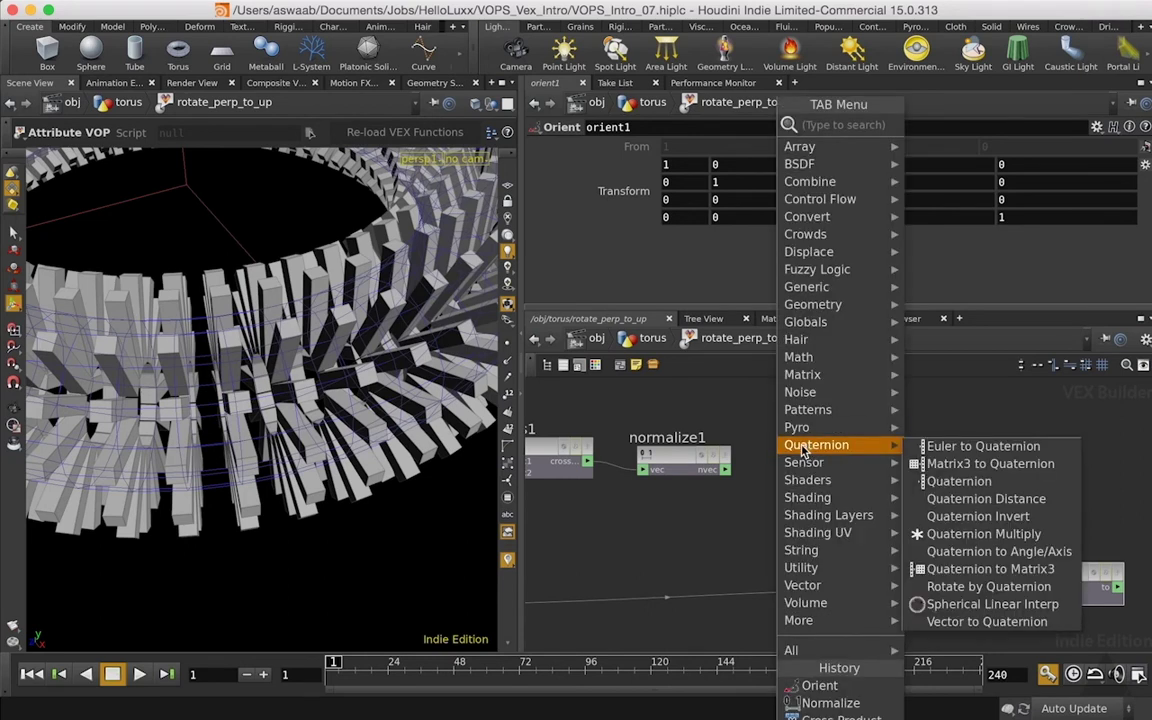
click(973, 484)
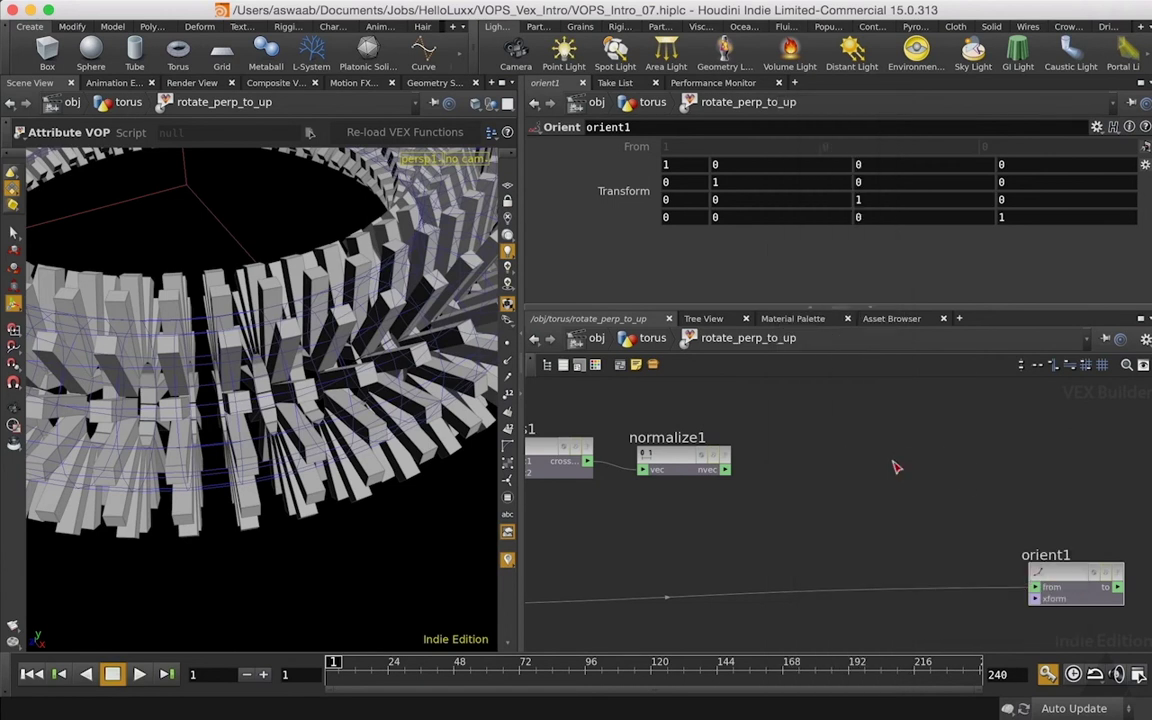
click(893, 463)
middle_drag(823, 540, 823, 489)
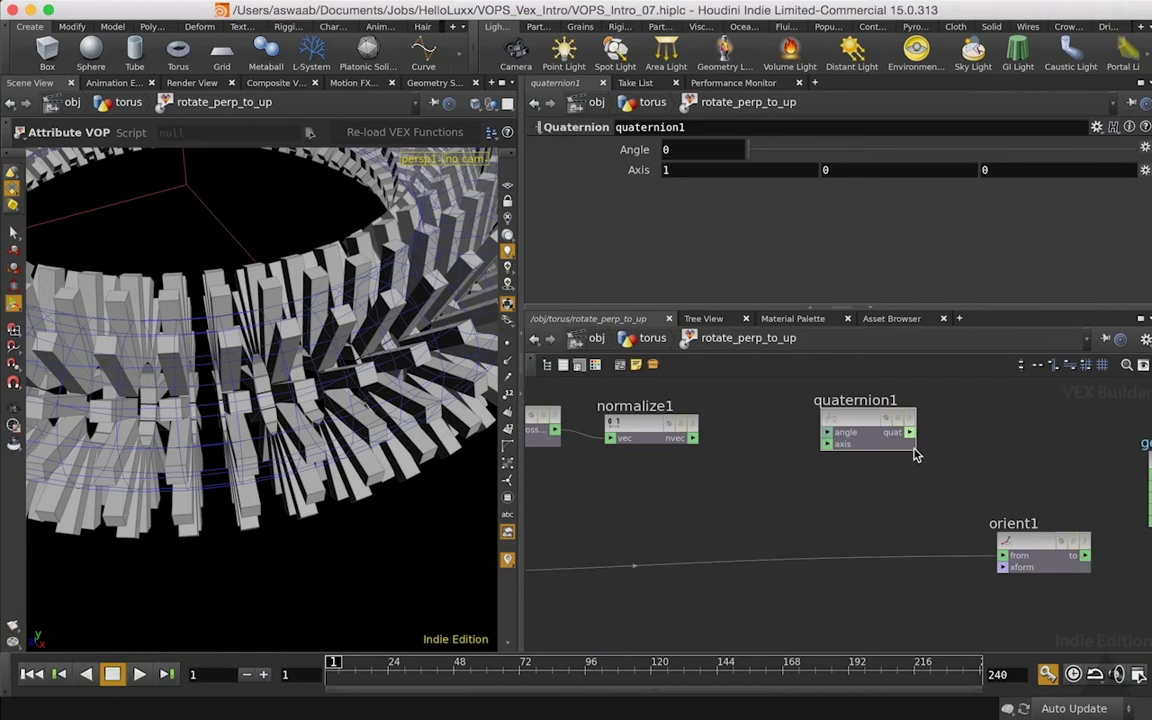
mouse_move(826, 444)
mouse_down()
mouse_move(956, 406)
mouse_move(805, 501)
mouse_move(823, 450)
mouse_up()
middle_drag(737, 481, 764, 489)
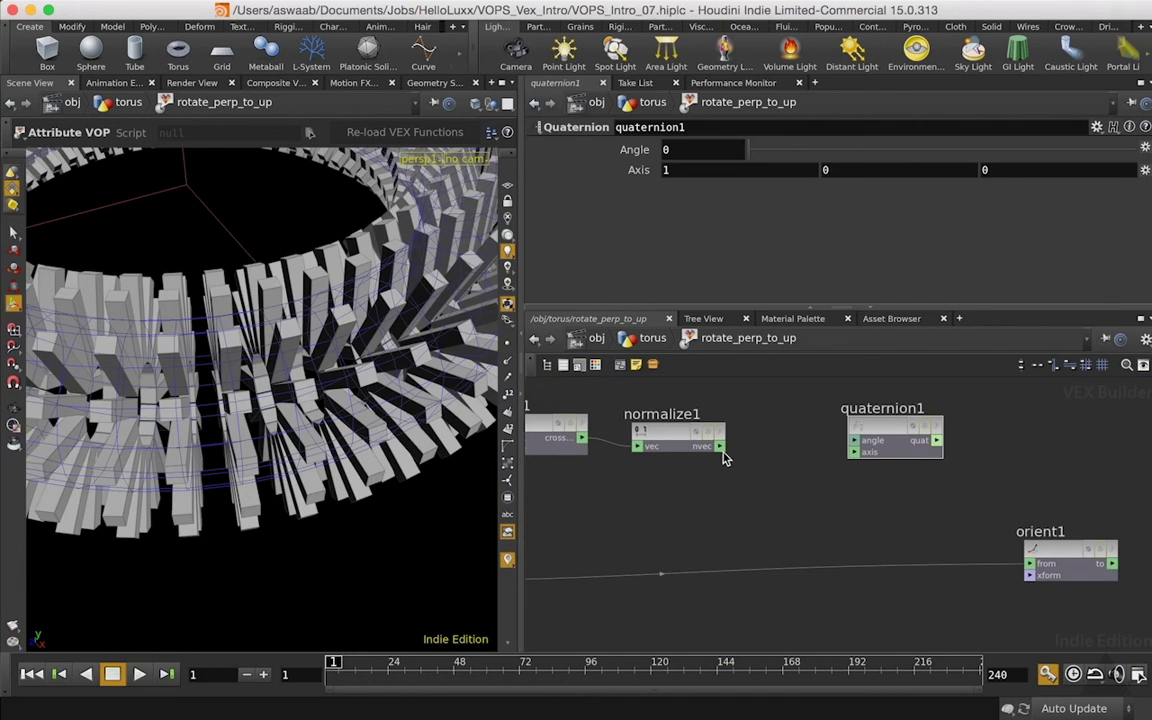
drag(722, 450, 856, 457)
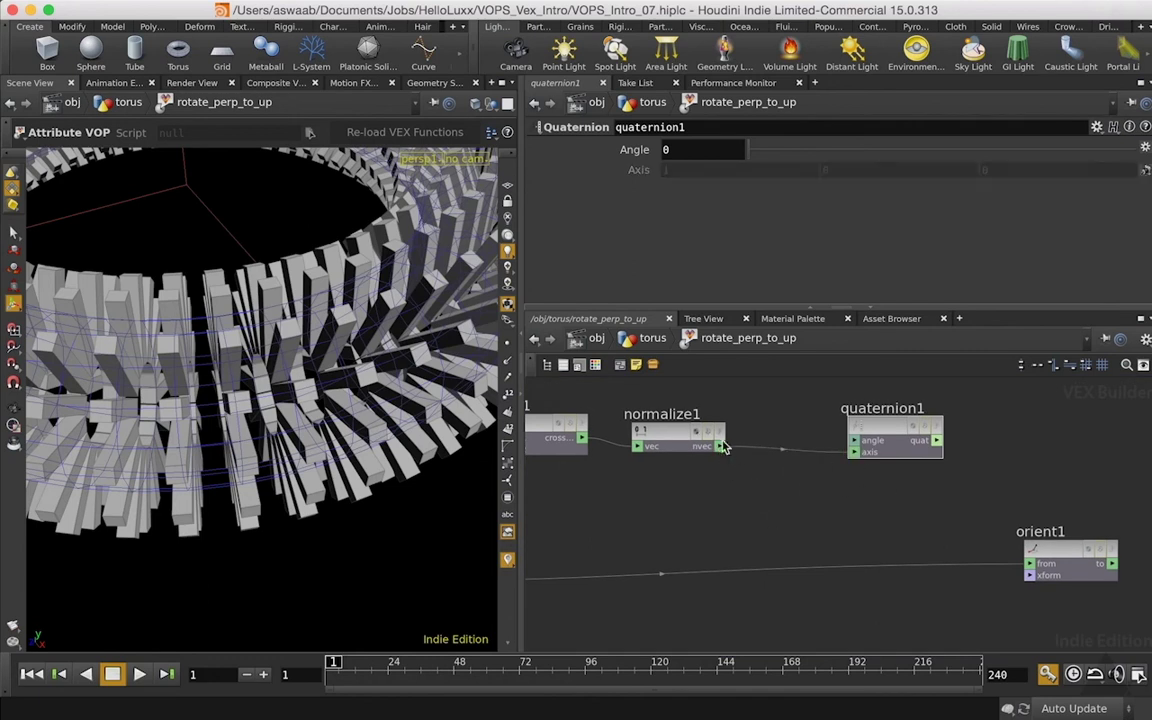
Add a Degrees to Radians node above quaternion1, wire its rad output to the angle input, and space both nodes out
middle_drag(800, 498, 809, 555)
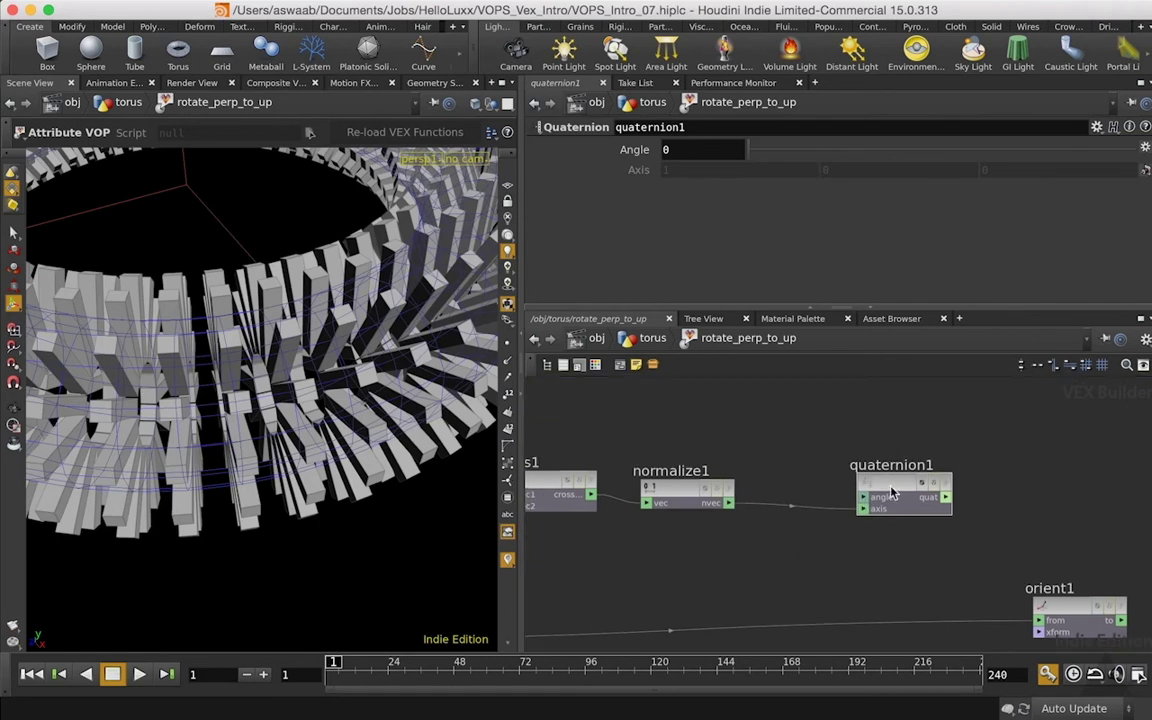
middle_drag(789, 446, 822, 466)
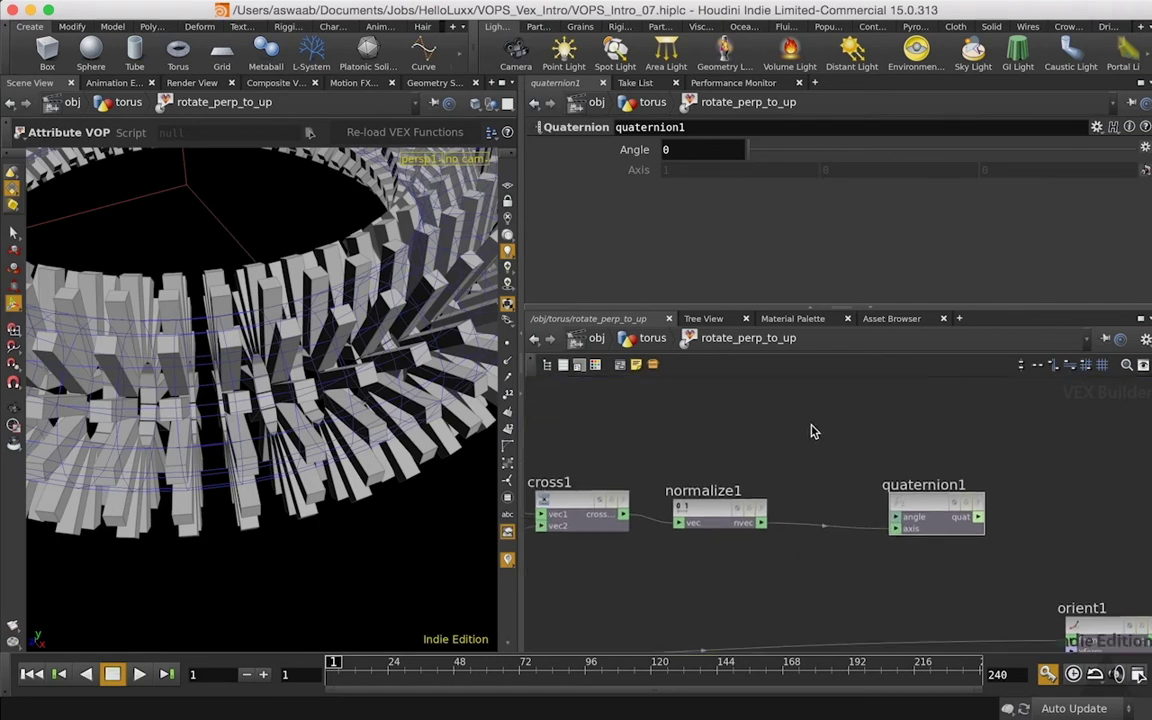
key(Tab)
text(deg)
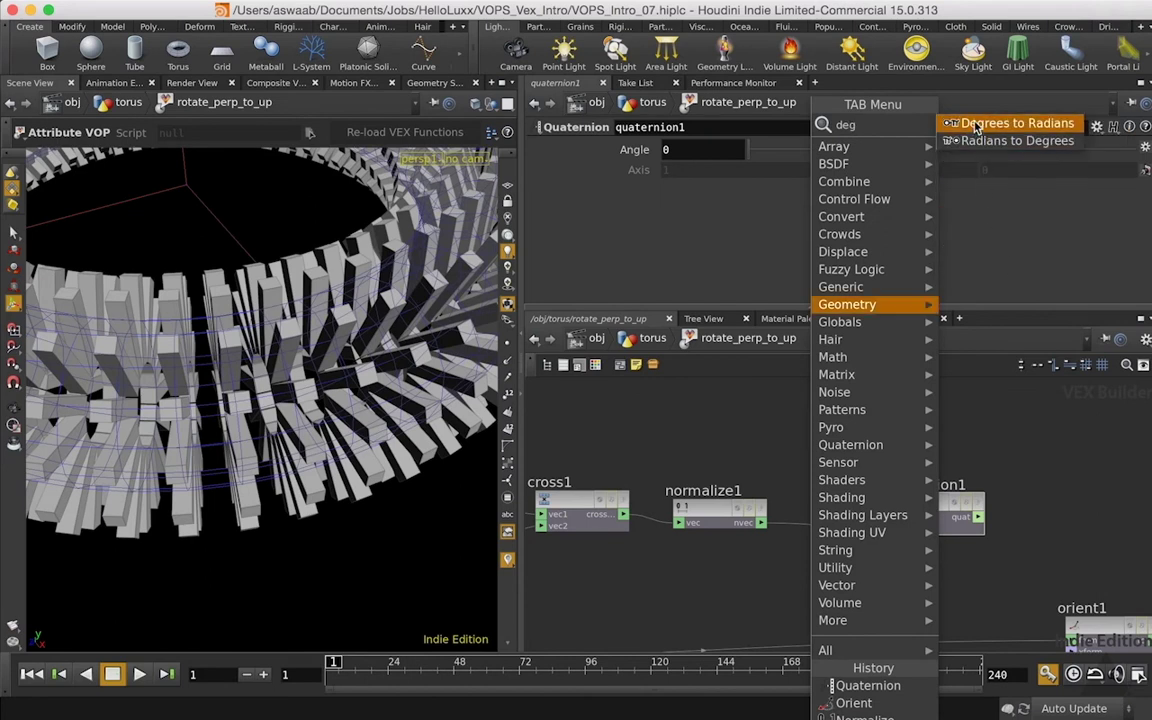
click(975, 123)
click(848, 441)
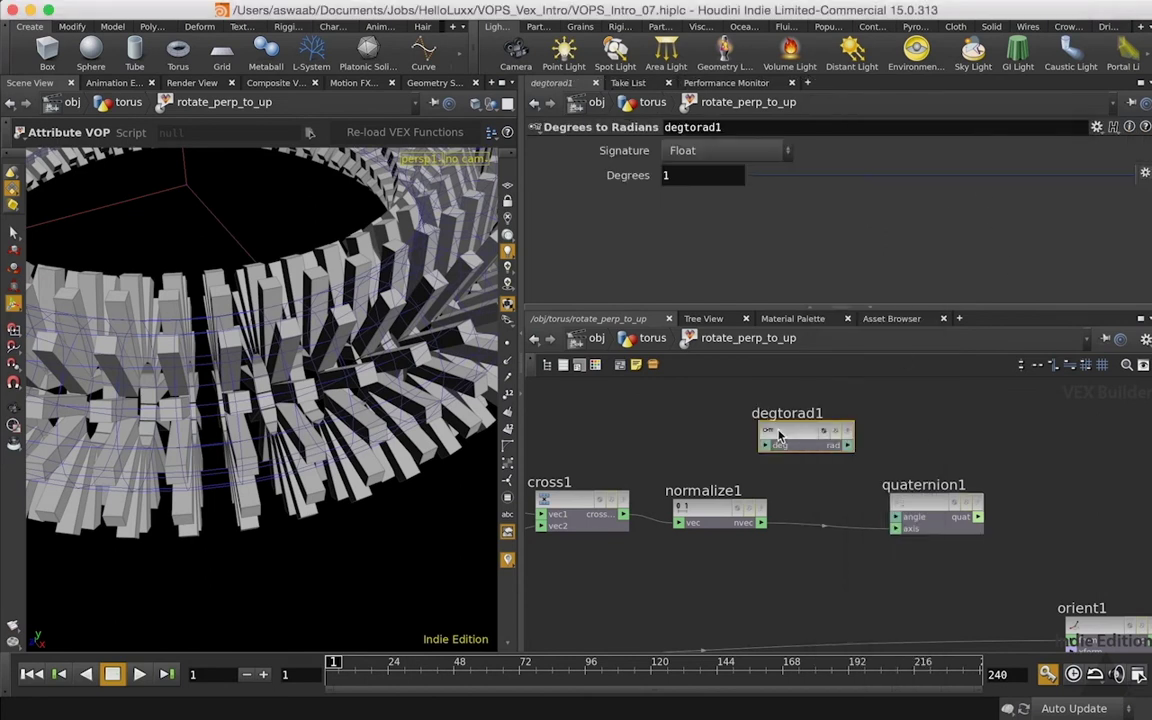
drag(889, 530, 901, 527)
drag(797, 440, 811, 434)
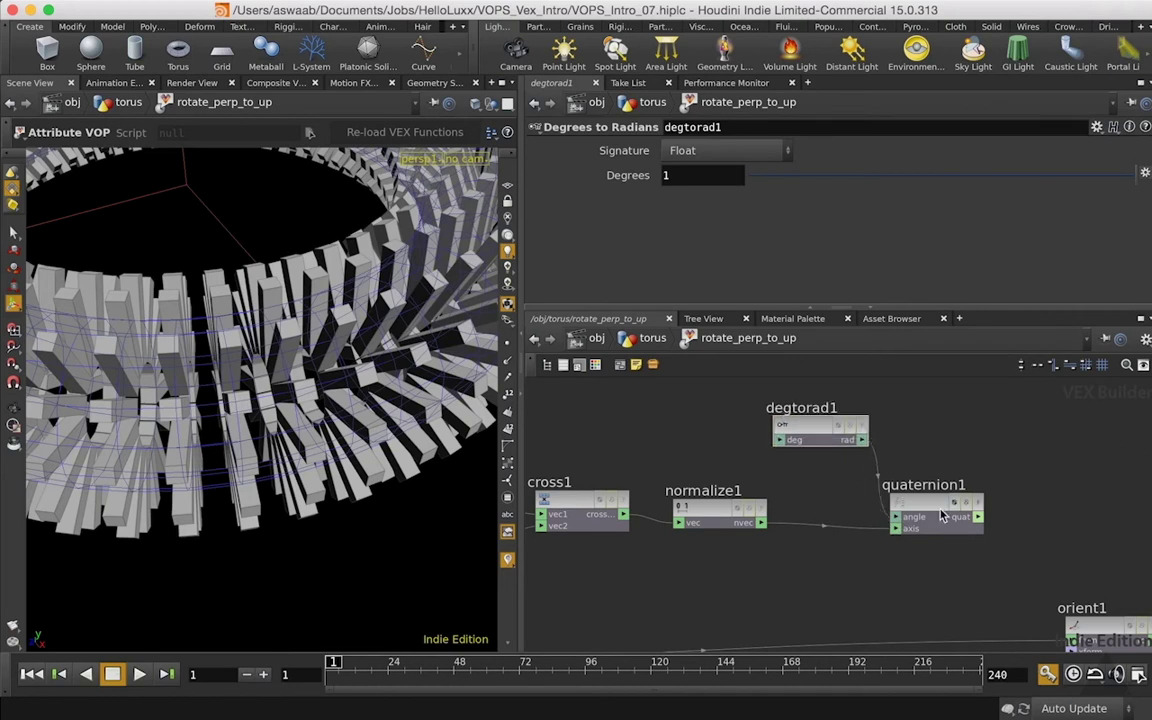
drag(945, 502, 971, 500)
drag(830, 440, 850, 439)
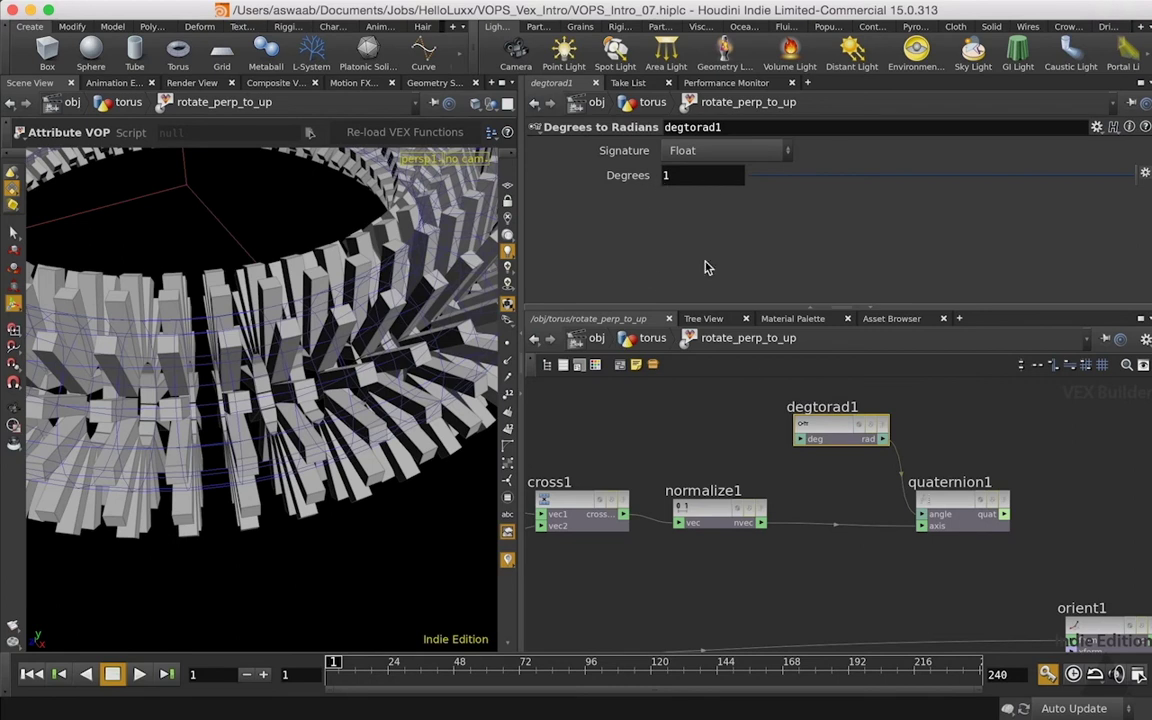
Move geometryvopoutput1 and orient1 farther from quaternion1 to make room for another node
middle_drag(1050, 480, 873, 452)
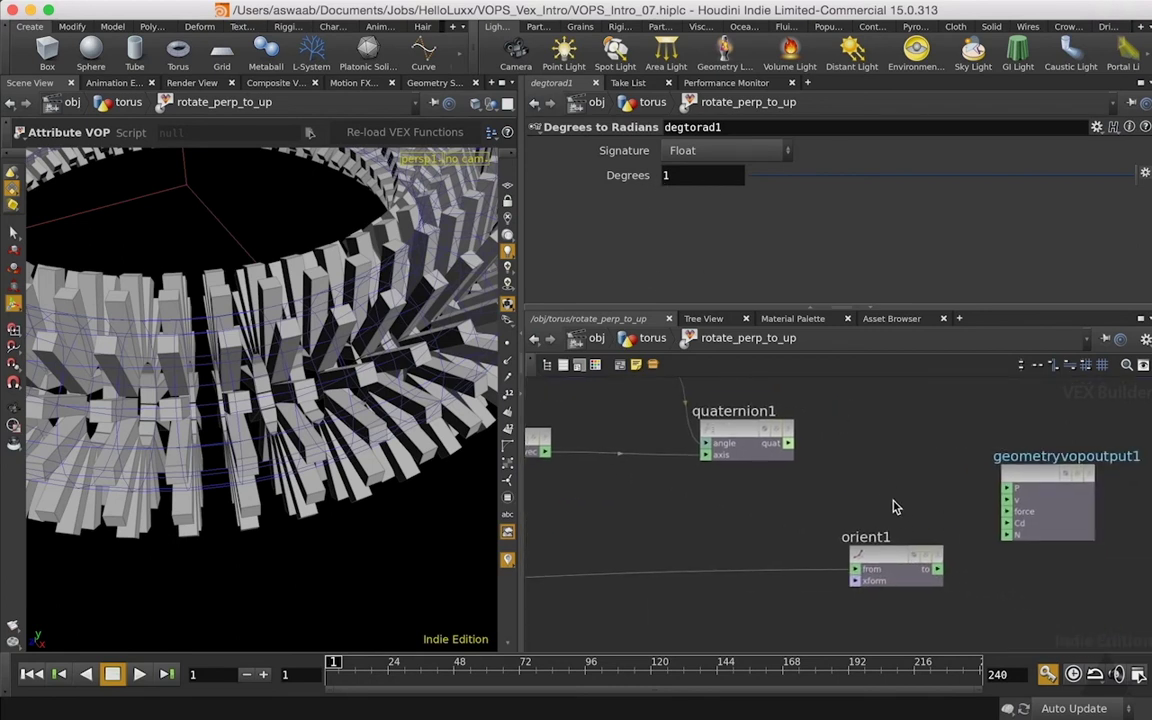
drag(1028, 480, 1078, 480)
drag(880, 556, 926, 550)
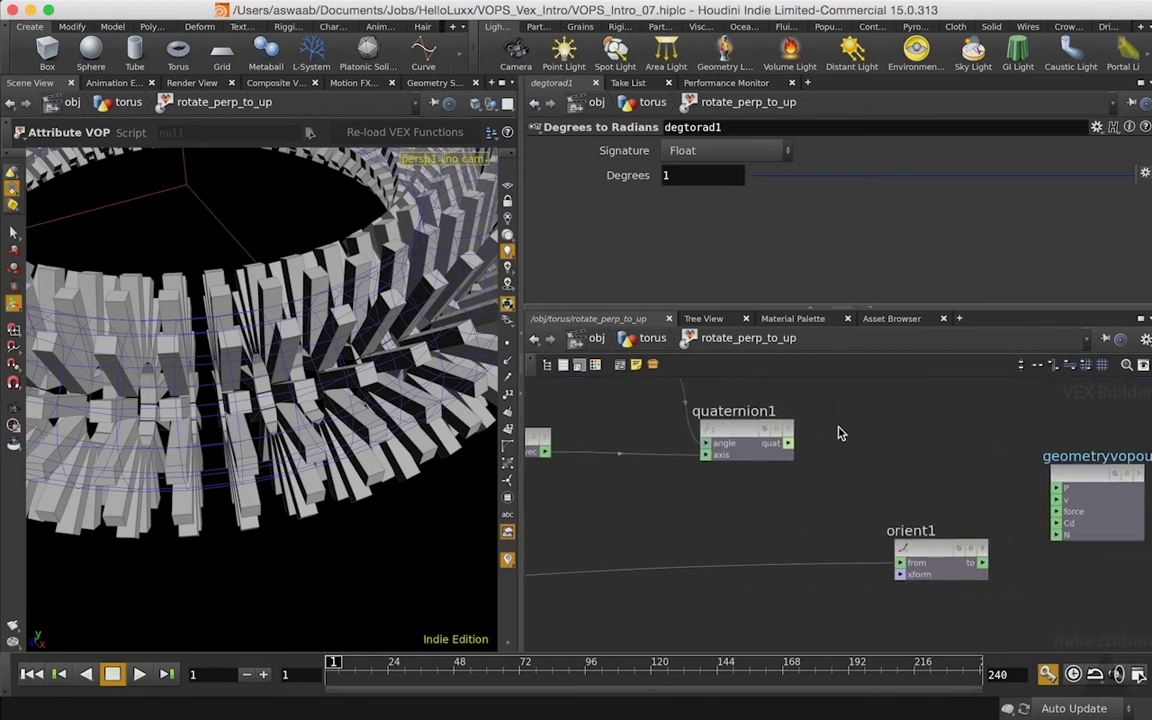
click(745, 432)
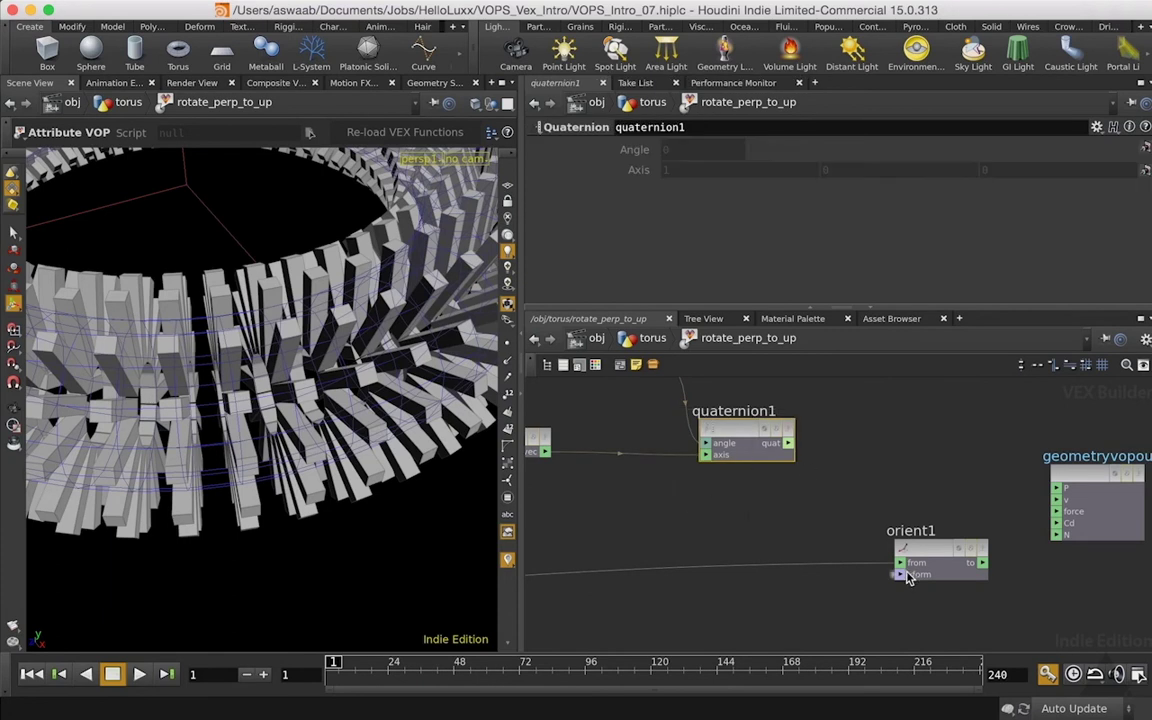
click(864, 431)
key(Tab)
text(mat)
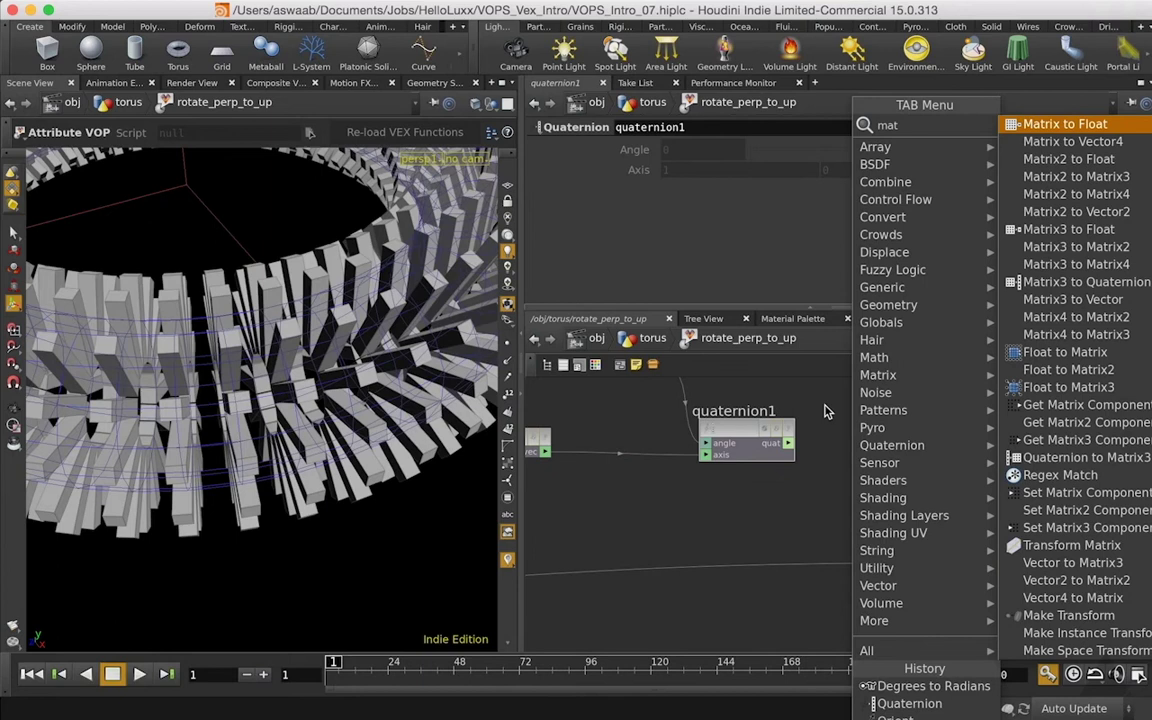
key(Escape)
Add a Quaternion to Matrix3 node after quaternion1 and connect quaternion1's quat output to its quat input
key(Tab)
mouse_move(893, 447)
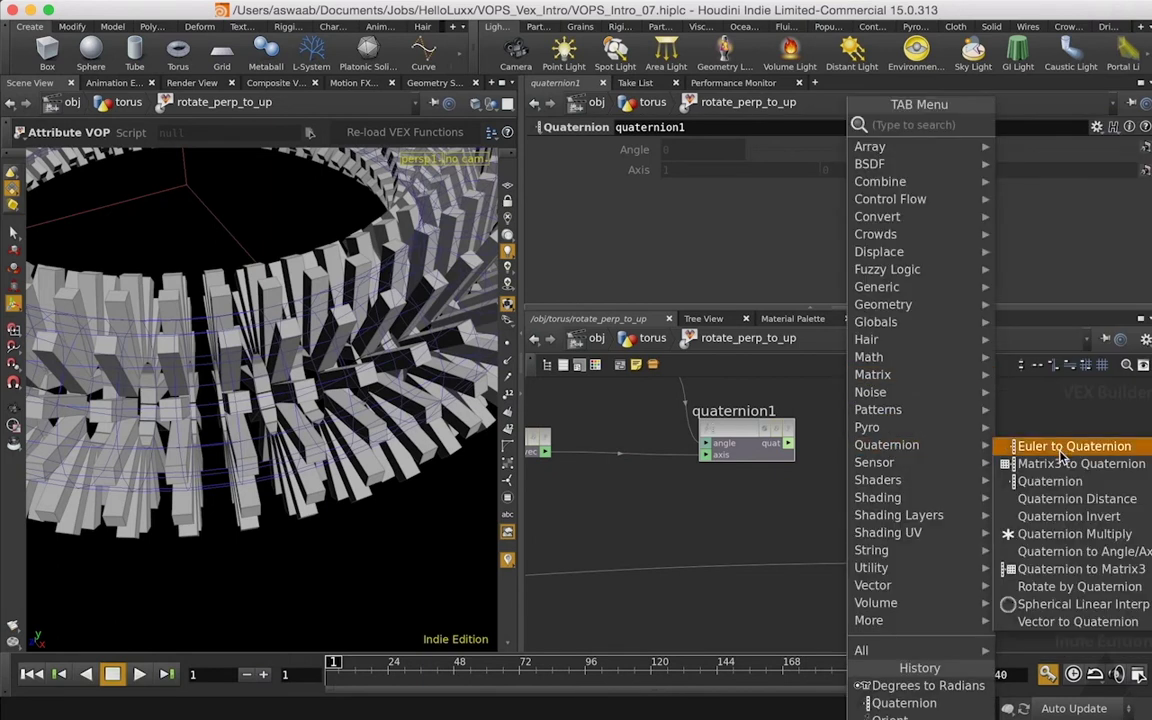
click(1060, 570)
click(886, 444)
click(788, 443)
click(848, 452)
Shift geometryvopoutput1 and orient1 farther from quattomatx1 to leave space for a matrix conversion node
middle_drag(866, 506, 628, 487)
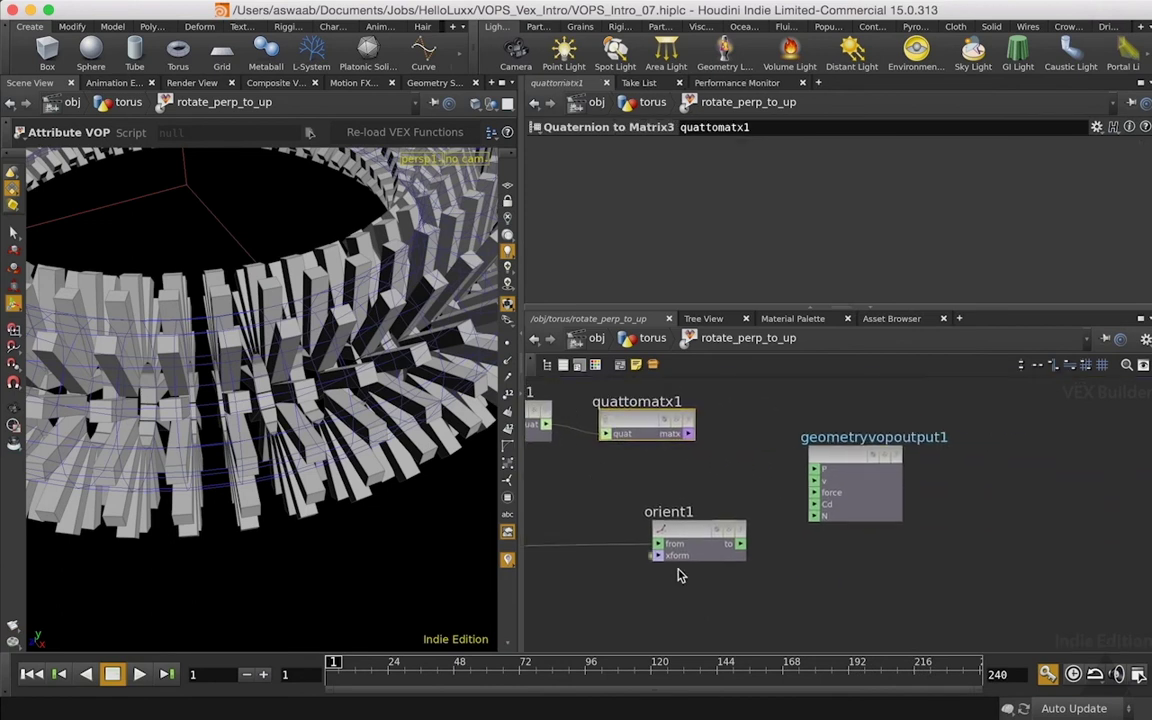
drag(826, 457, 918, 456)
drag(698, 535, 856, 550)
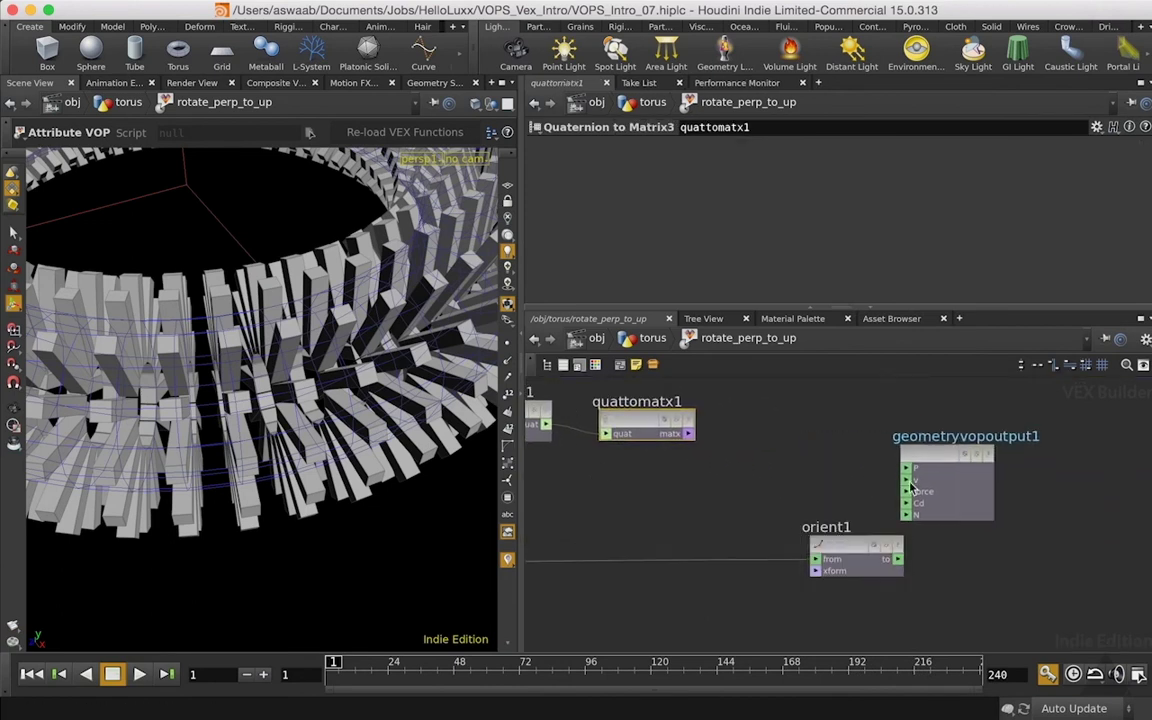
drag(980, 473, 1087, 480)
key(Tab)
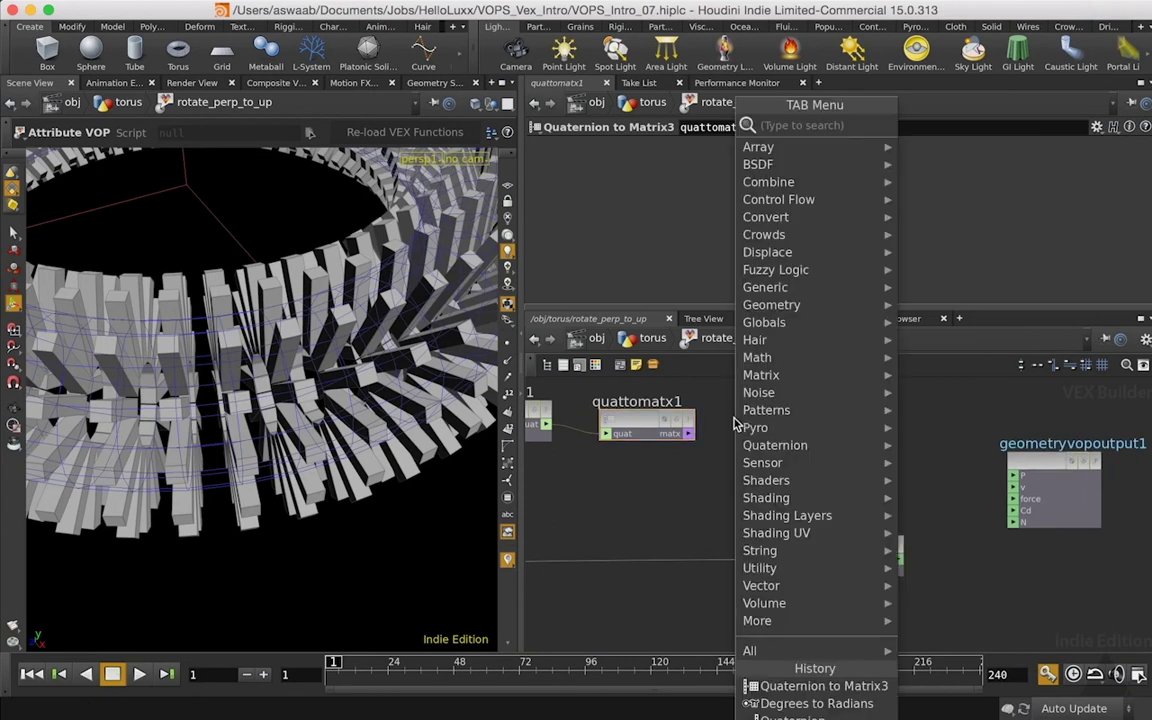
mouse_move(757, 378)
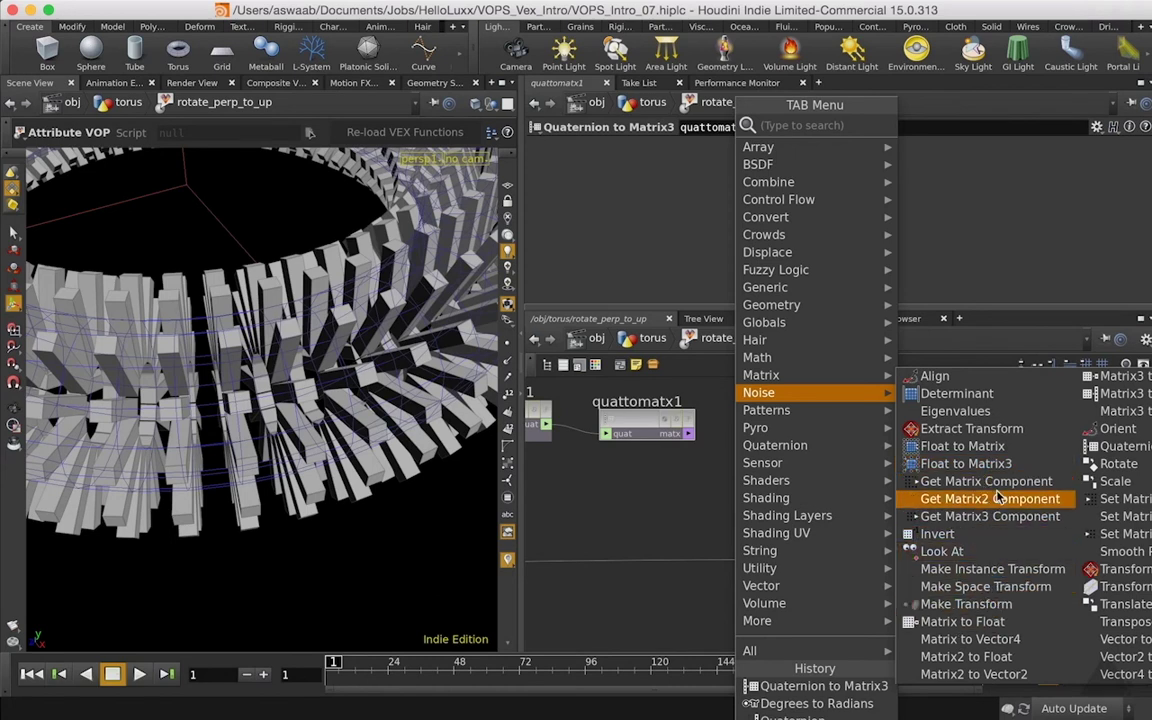
key(Escape)
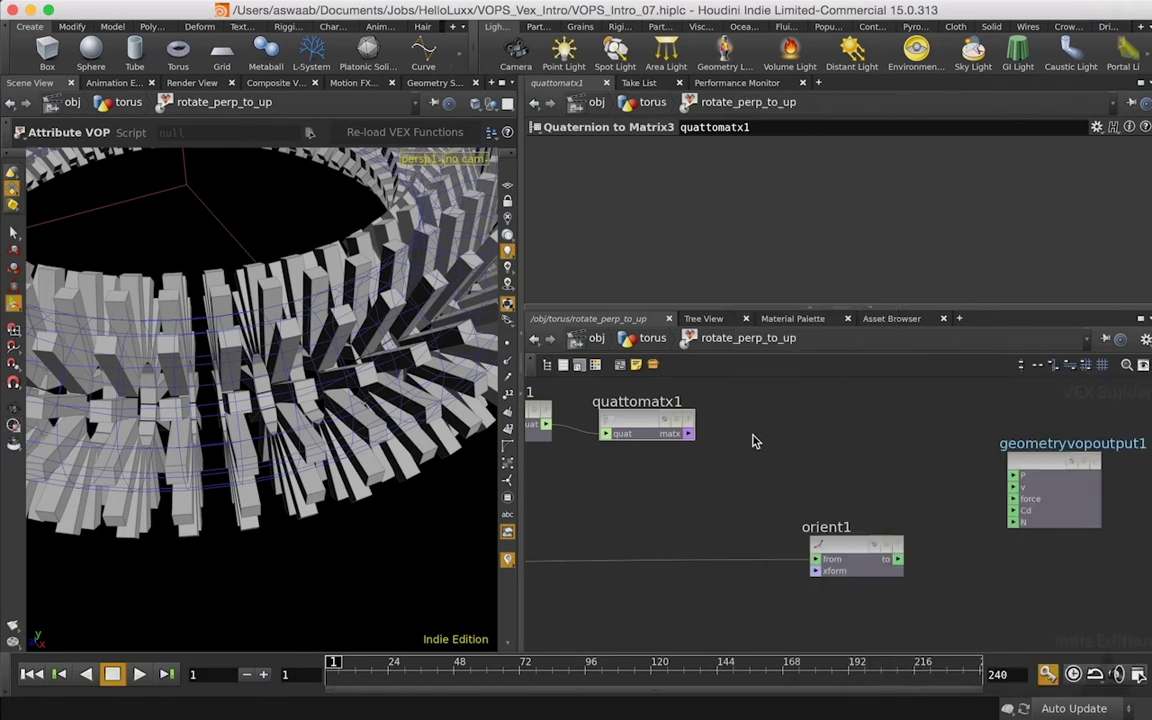
Add a Matrix3 to Matrix4 node between quattomatx1 and geometryvopoutput1
key(Tab)
text(mat)
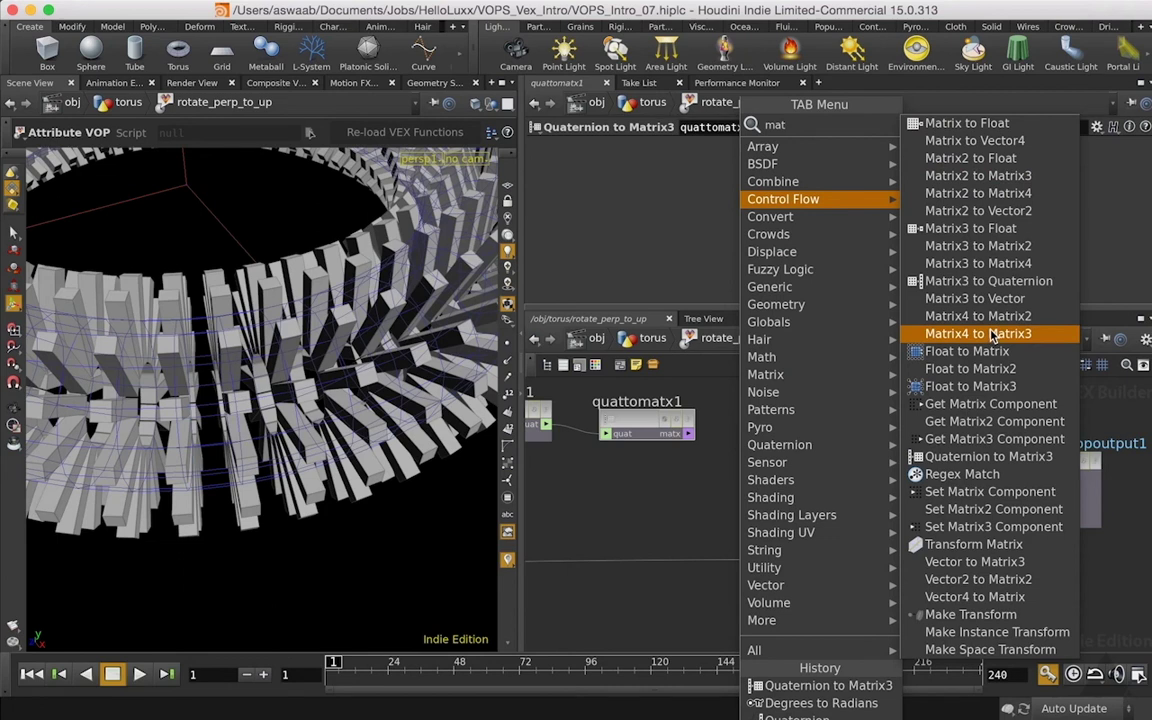
click(978, 263)
click(812, 423)
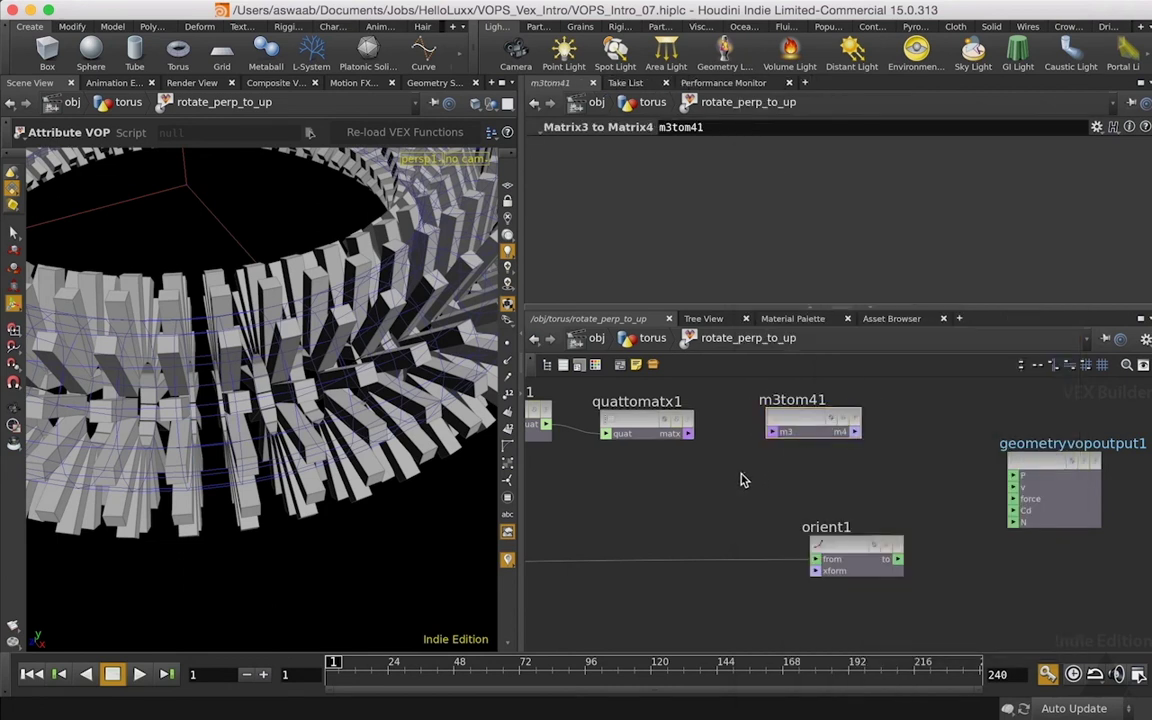
Wire quattomatx1's matx through m3tom41 into orient1's xform input, and orient1's to output into geometryvopoutput1's N
drag(688, 433, 770, 432)
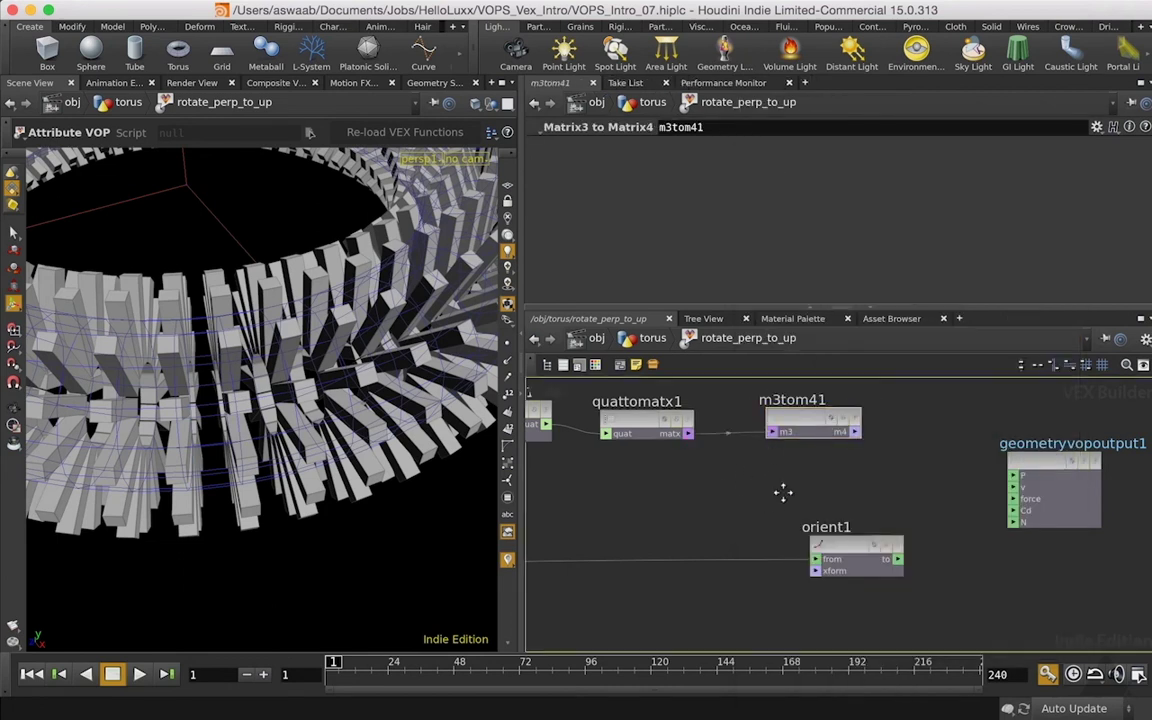
drag(855, 455, 1038, 522)
mouse_move(753, 512)
middle_down()
mouse_move(926, 527)
mouse_move(877, 571)
mouse_move(738, 506)
middle_up()
Promote degtorad1's deg input to a parameter and check it on the rotate_perp_to_up node
drag(738, 506, 815, 432)
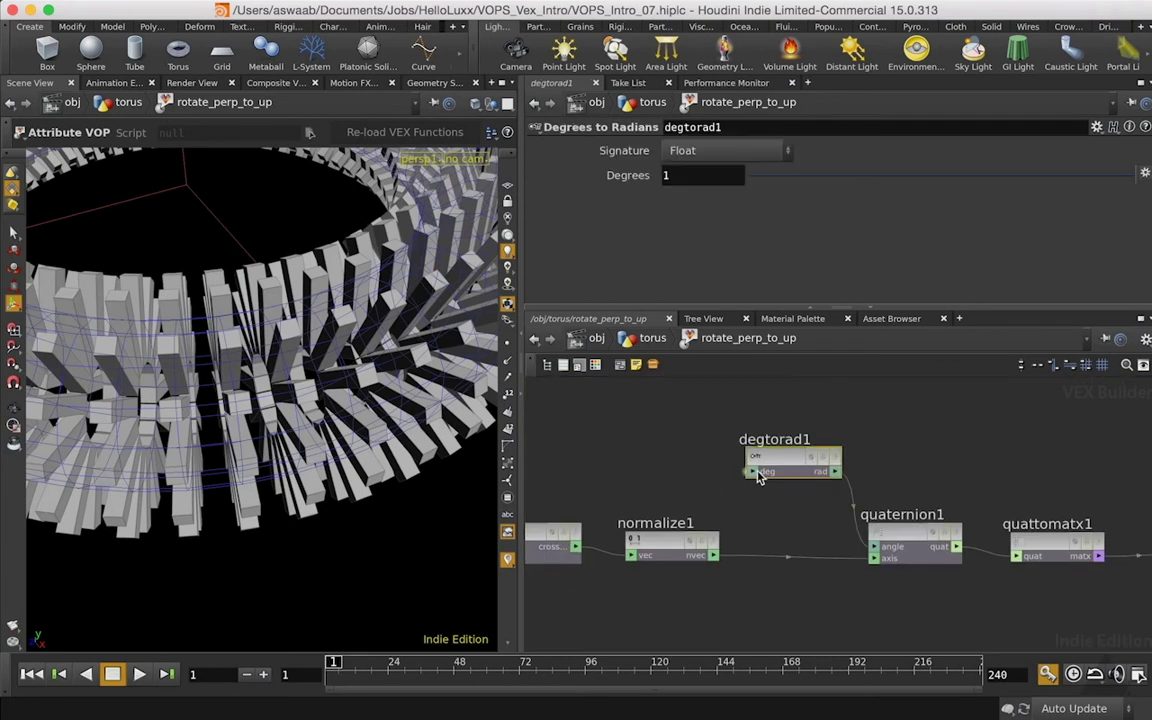
right_click(752, 472)
click(770, 479)
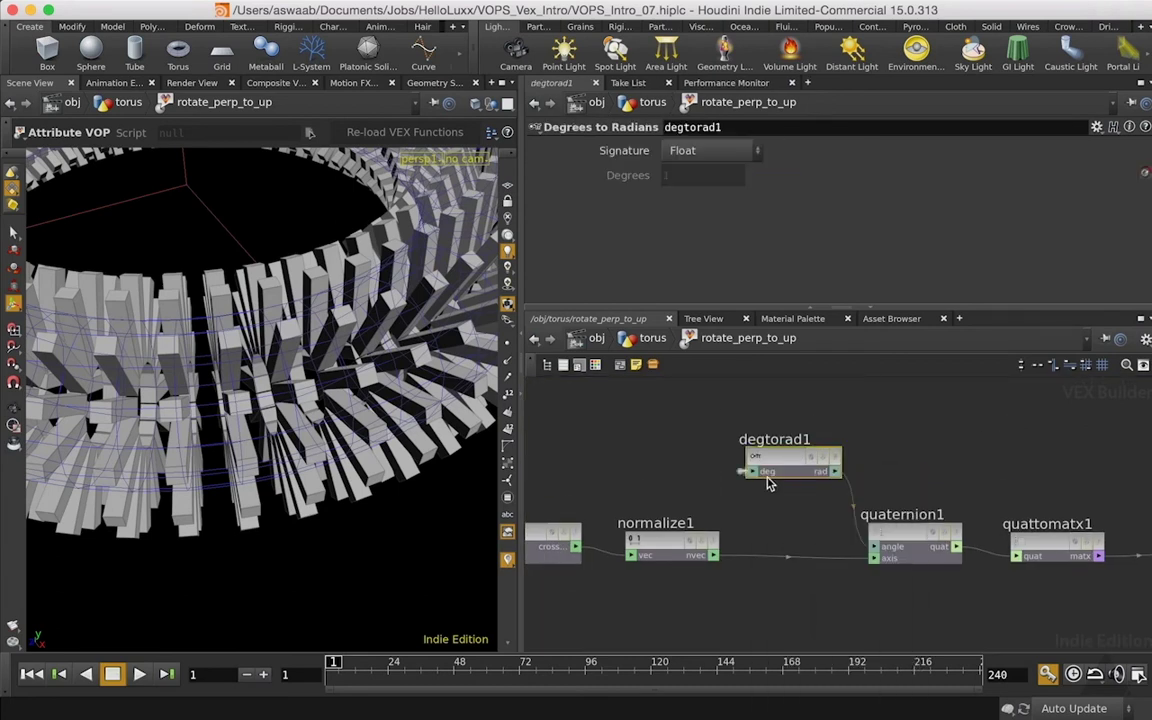
click(651, 340)
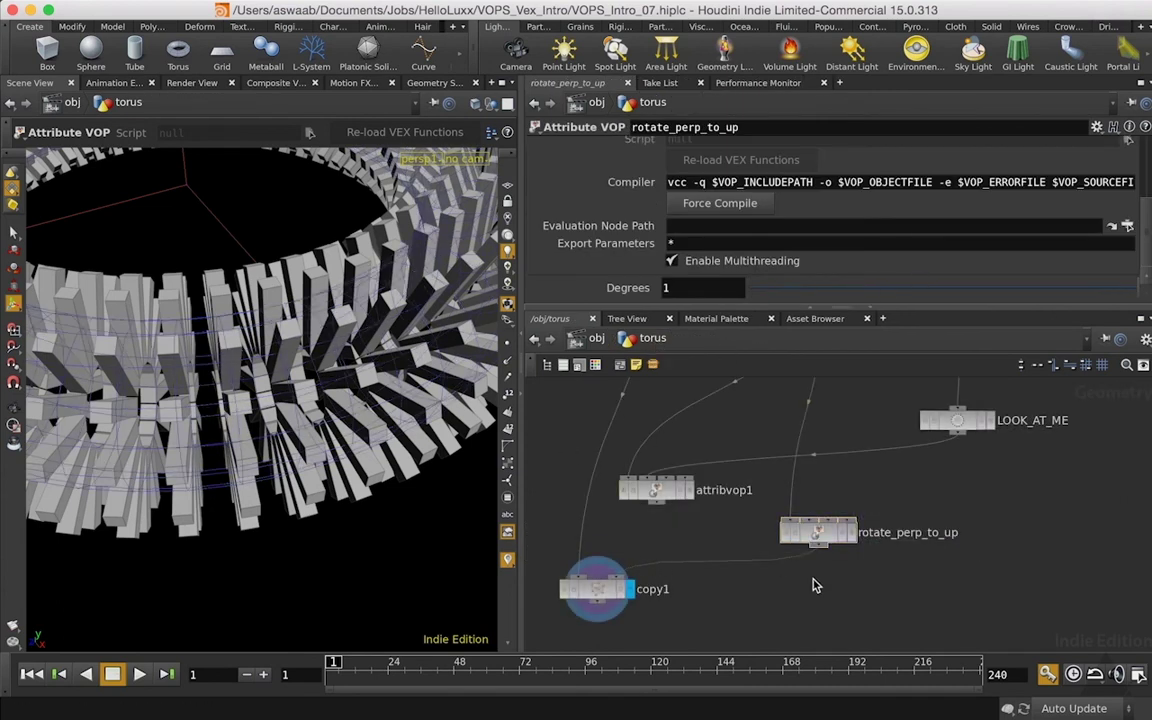
double_click(818, 531)
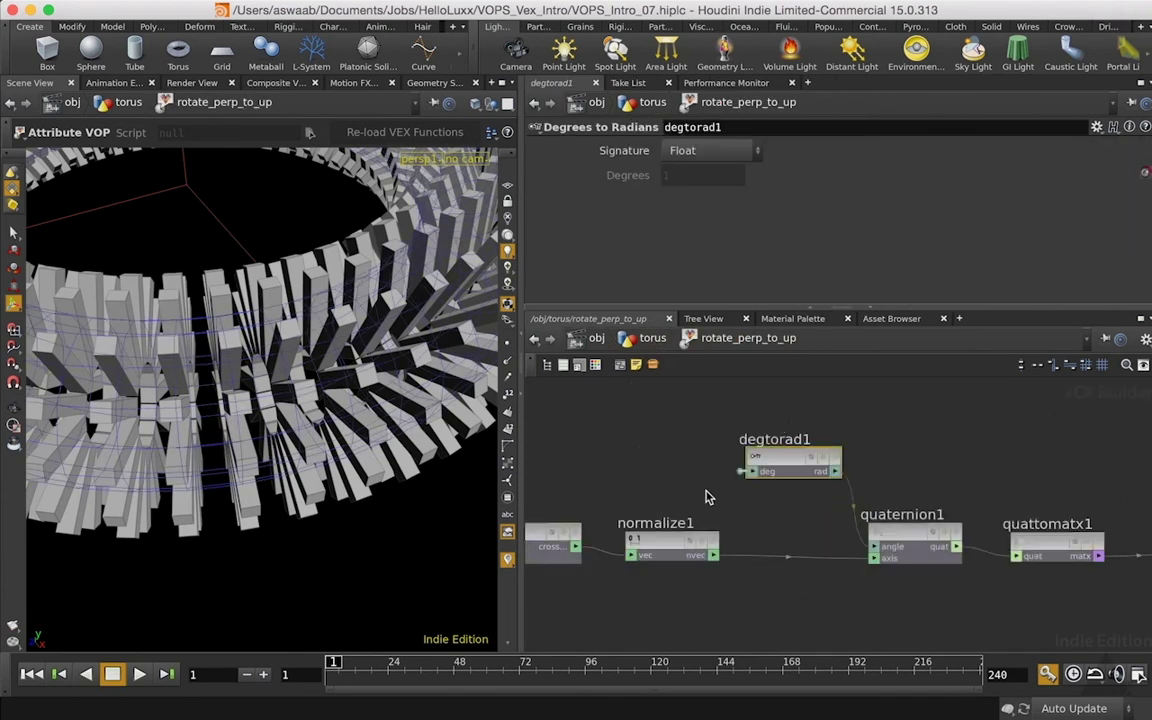
Set the promoted deg parameter's float range to -180 to 180 and its float default to 0
middle_click(742, 472)
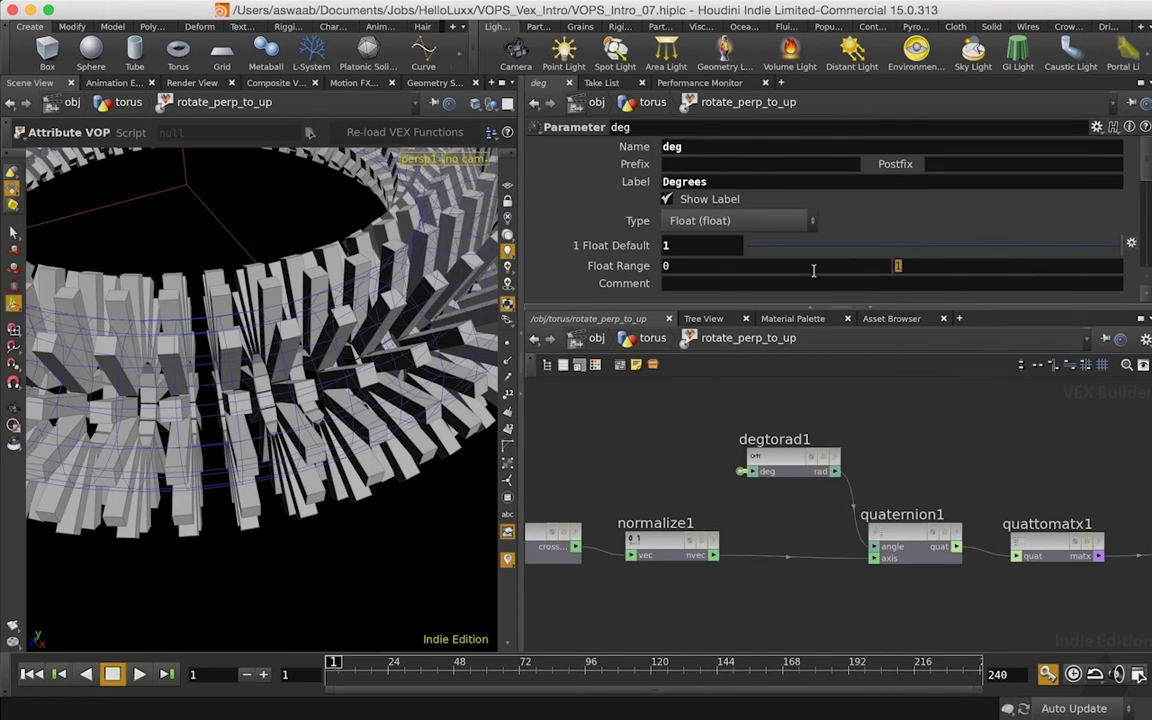
click(813, 266)
text(-180)
key(Tab)
click(655, 342)
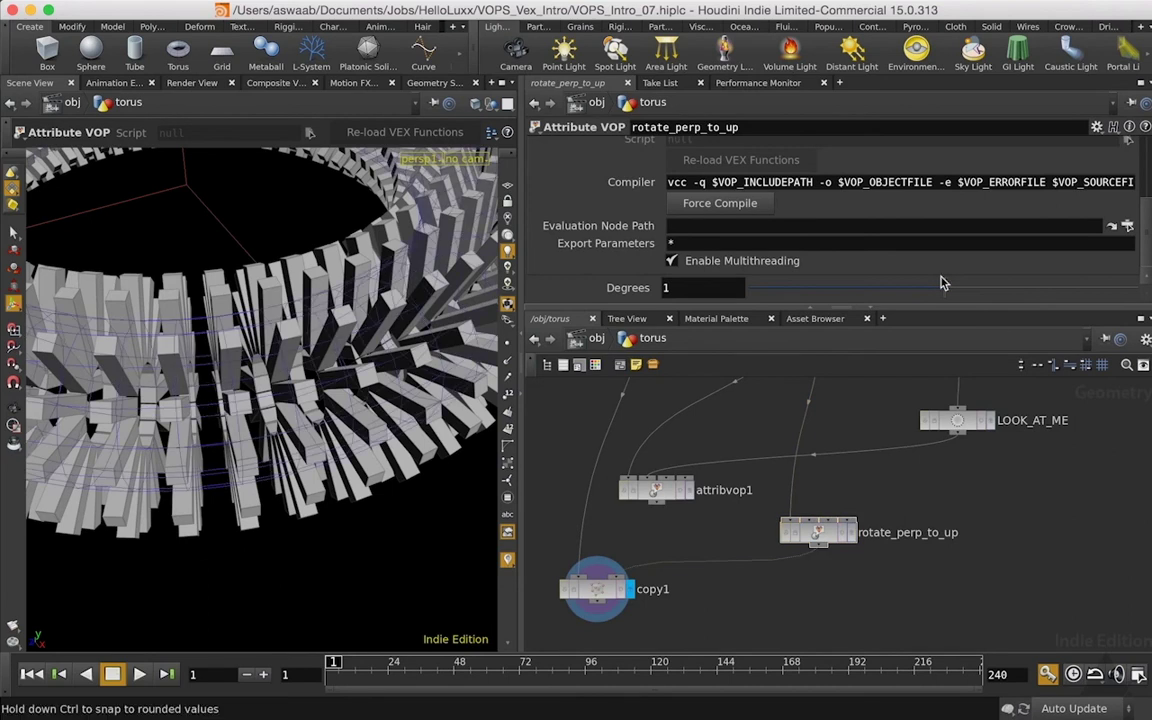
click(818, 531)
click(748, 338)
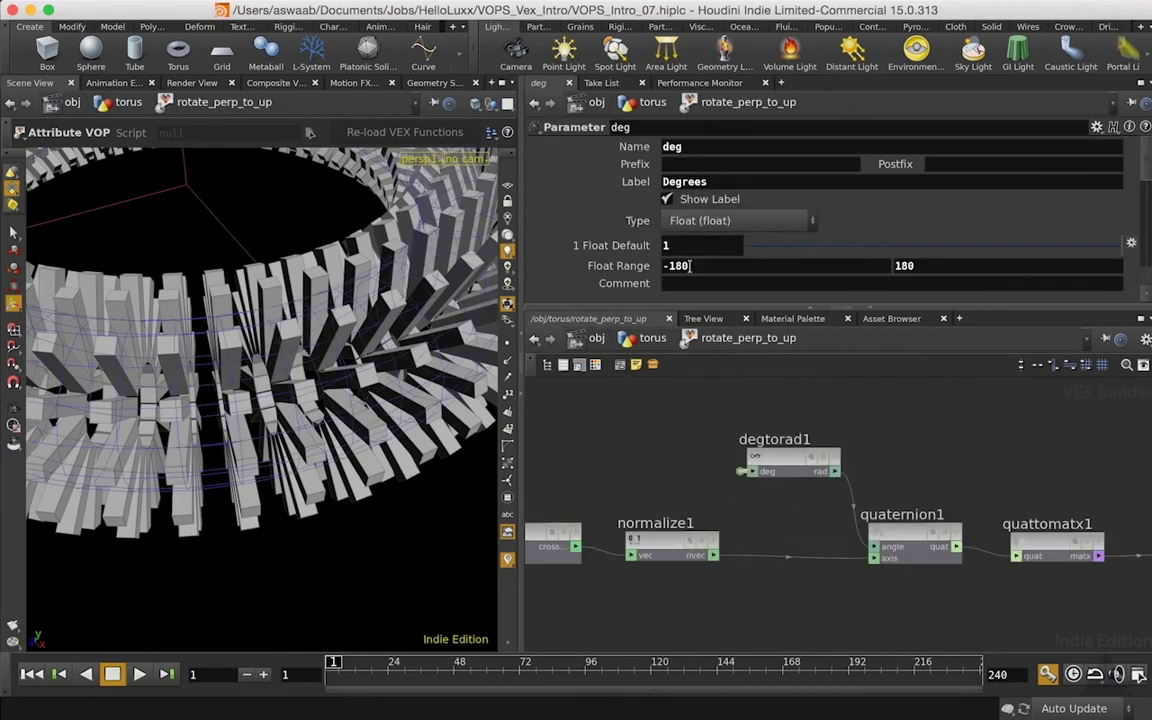
text(0)
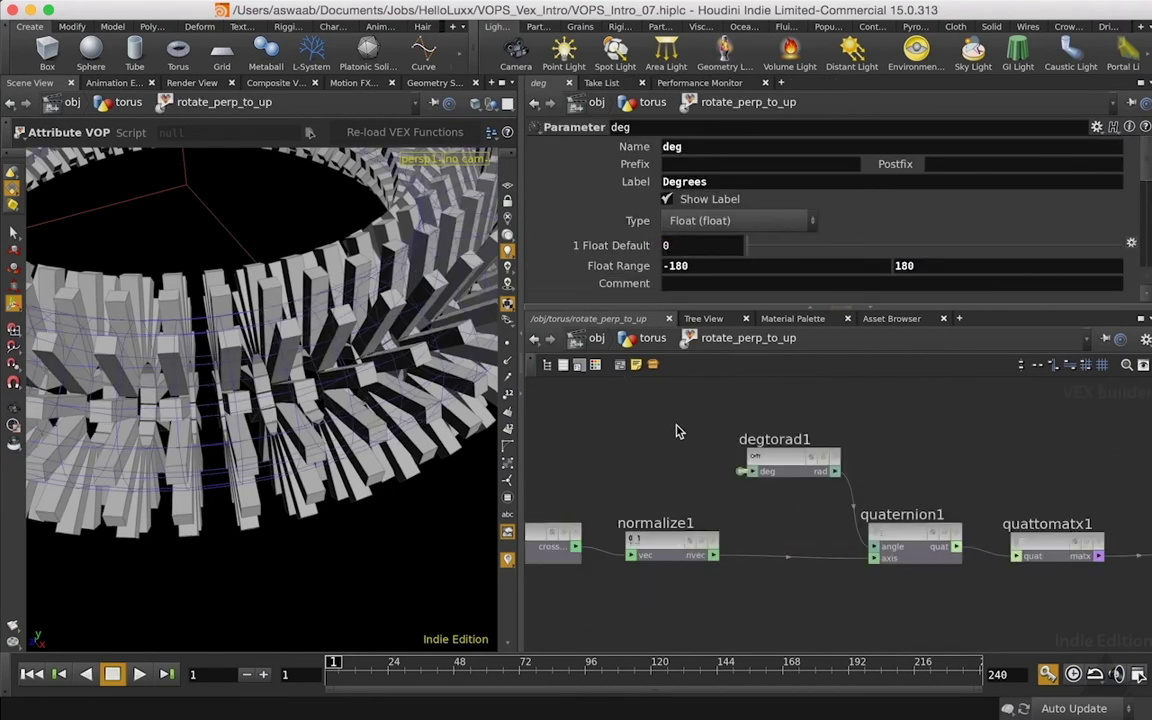
At the torus level, sweep rotate_perp_to_up's Degrees value to test the box rotation, ending at about -71.8
click(652, 342)
drag(938, 296, 848, 298)
alt+right_drag(390, 328, 404, 360)
alt+drag(404, 360, 332, 378)
mouse_move(862, 292)
mouse_down()
mouse_move(807, 298)
mouse_move(862, 292)
mouse_move(922, 249)
mouse_move(1095, 288)
mouse_move(878, 289)
mouse_up()
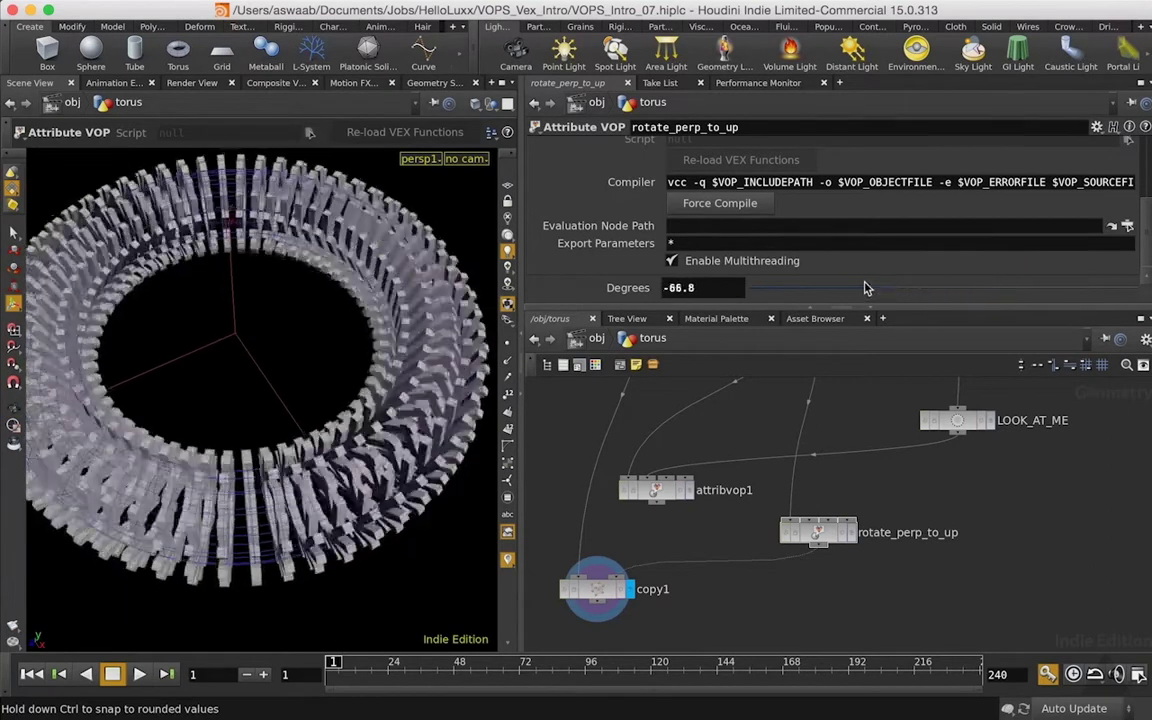
drag(807, 291, 884, 290)
drag(983, 292, 889, 284)
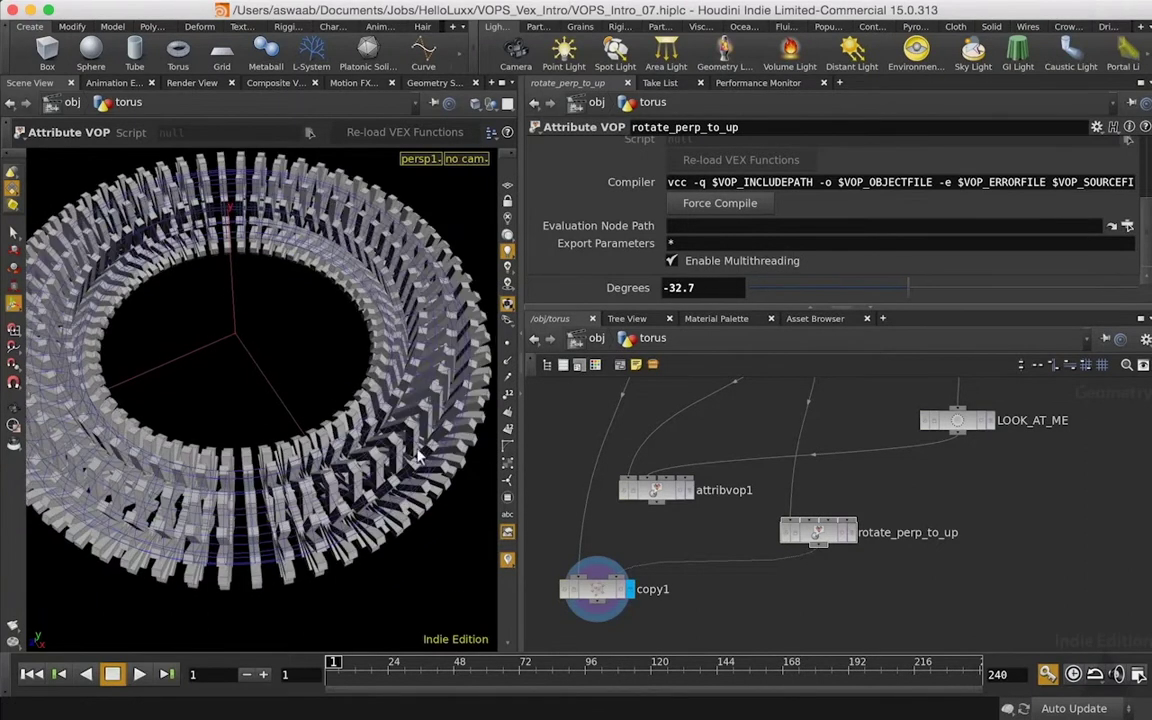
drag(913, 290, 750, 285)
Copy box1's Z size as a relative reference into its Z center and set the expression to ch("sizez") * .5
scroll(706, 482, up, 5)
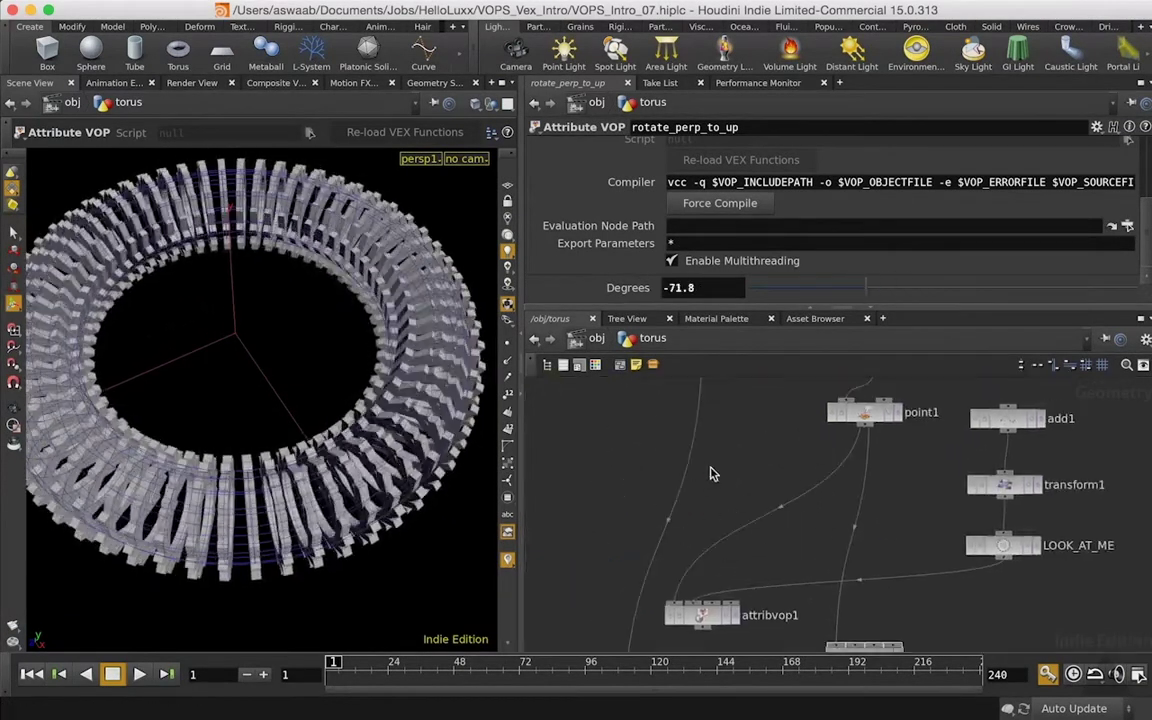
scroll(706, 482, up, 3)
click(690, 466)
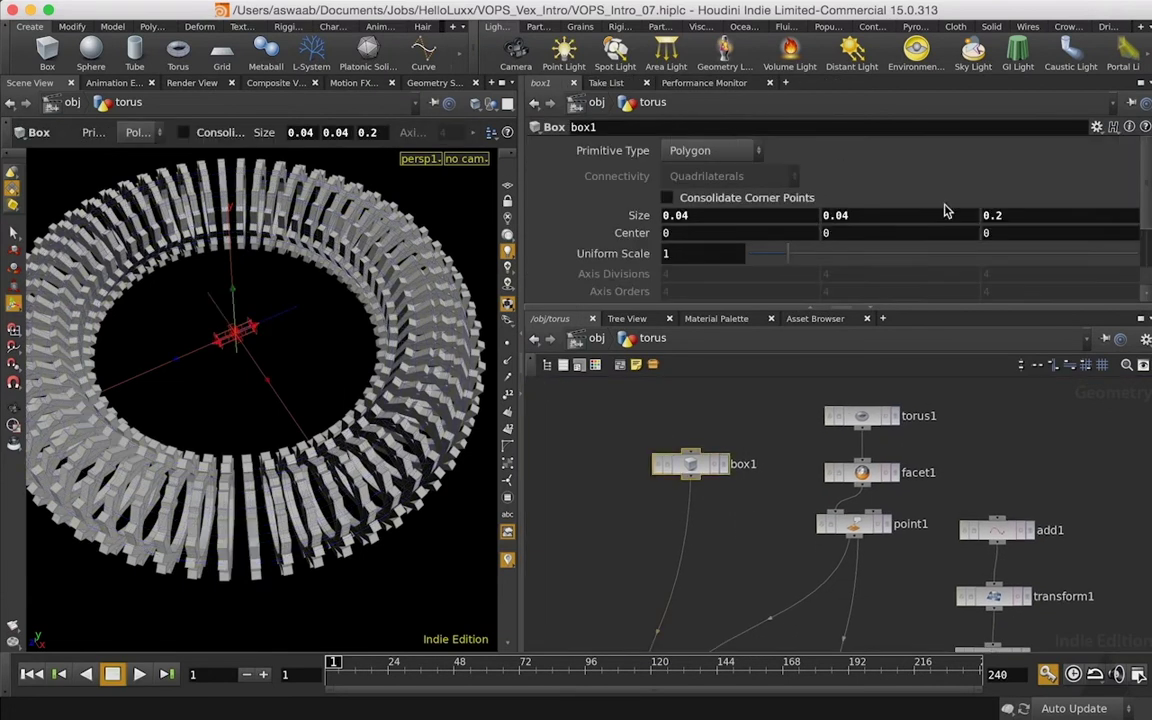
right_click(1021, 215)
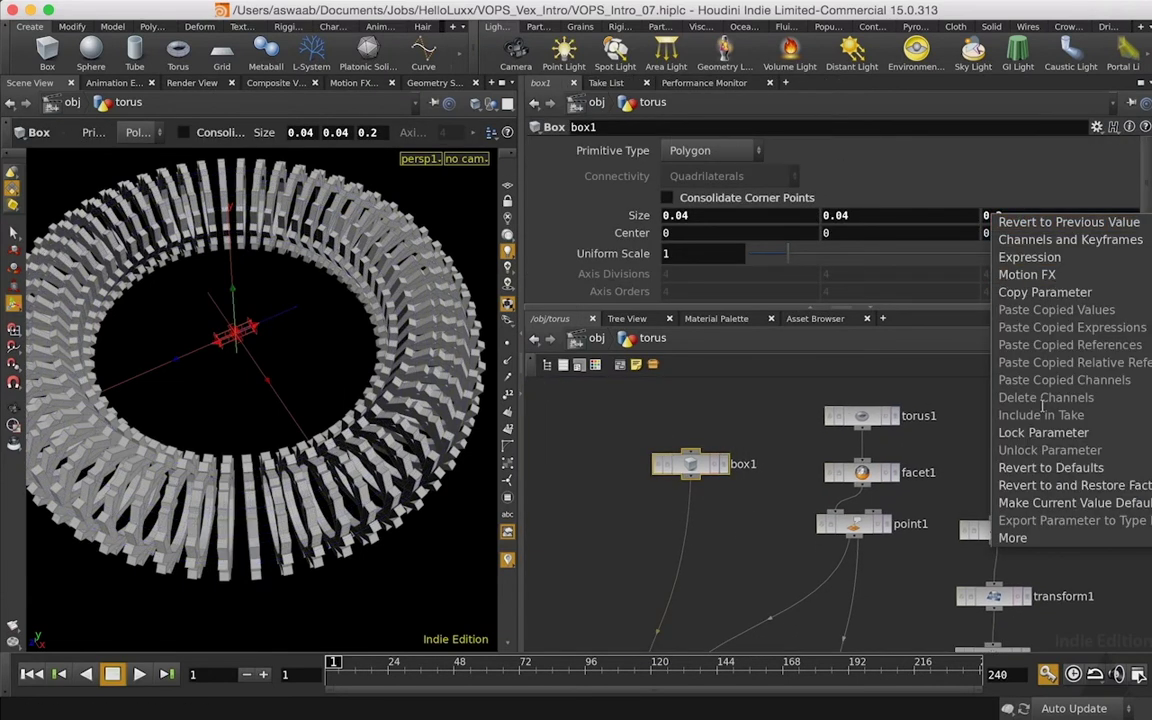
click(958, 264)
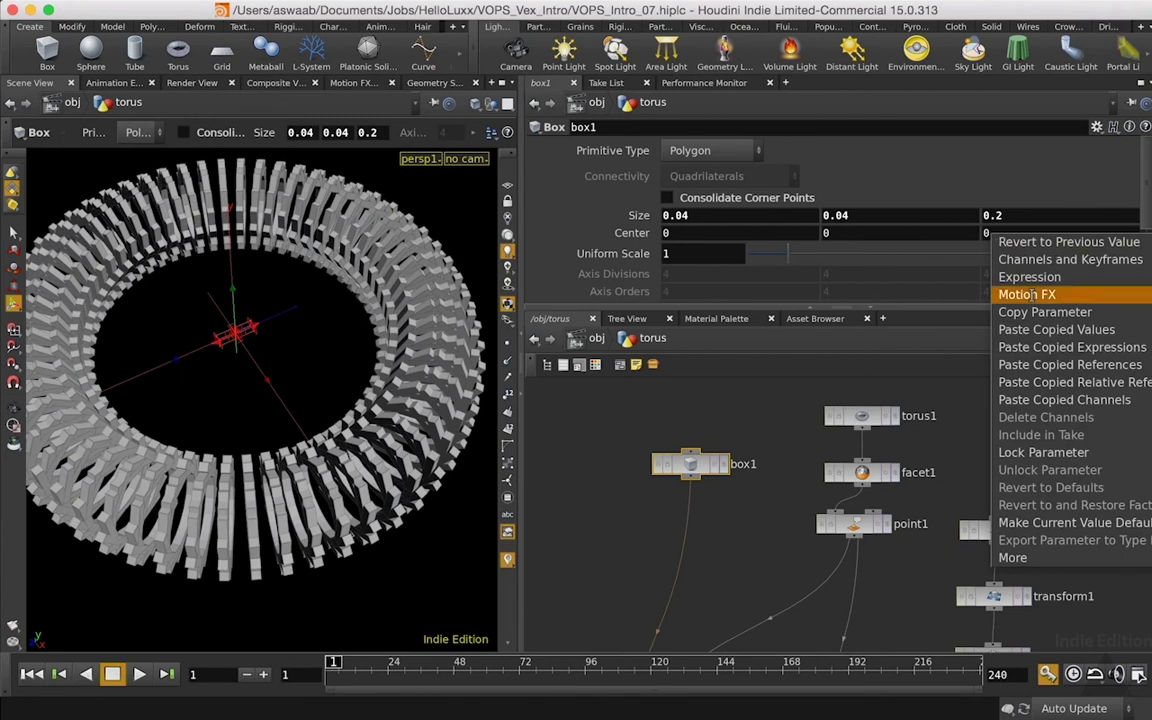
click(1005, 380)
click(1076, 233)
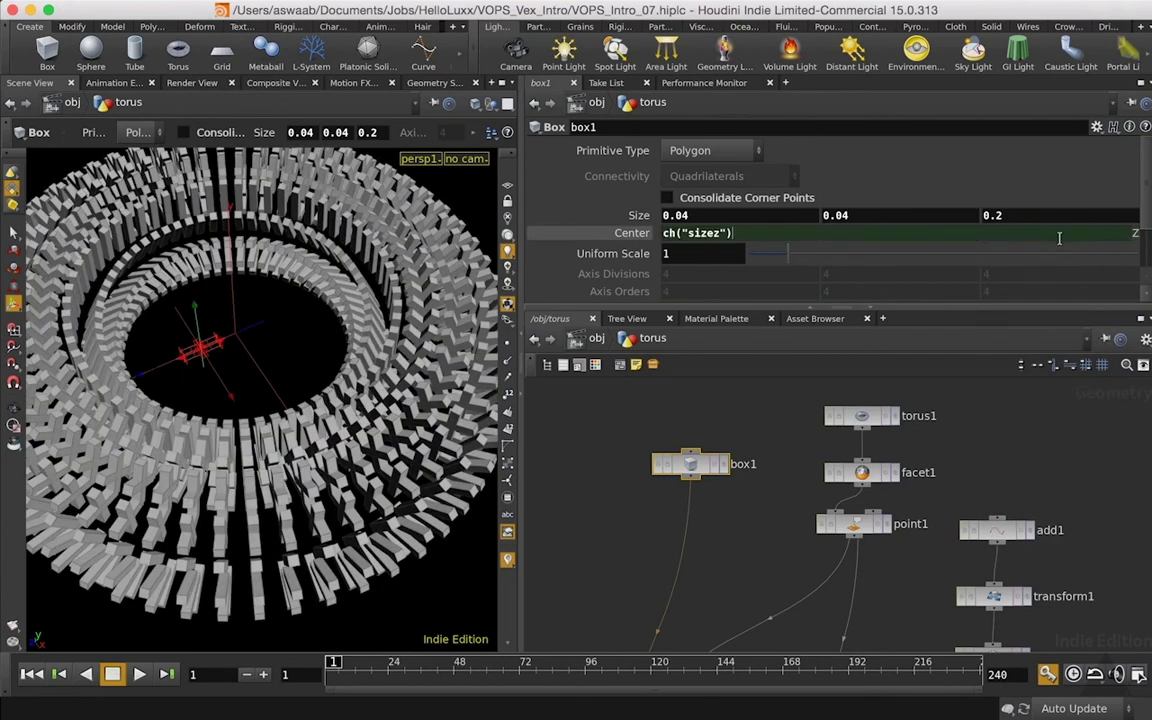
text(* .5)
key(Return)
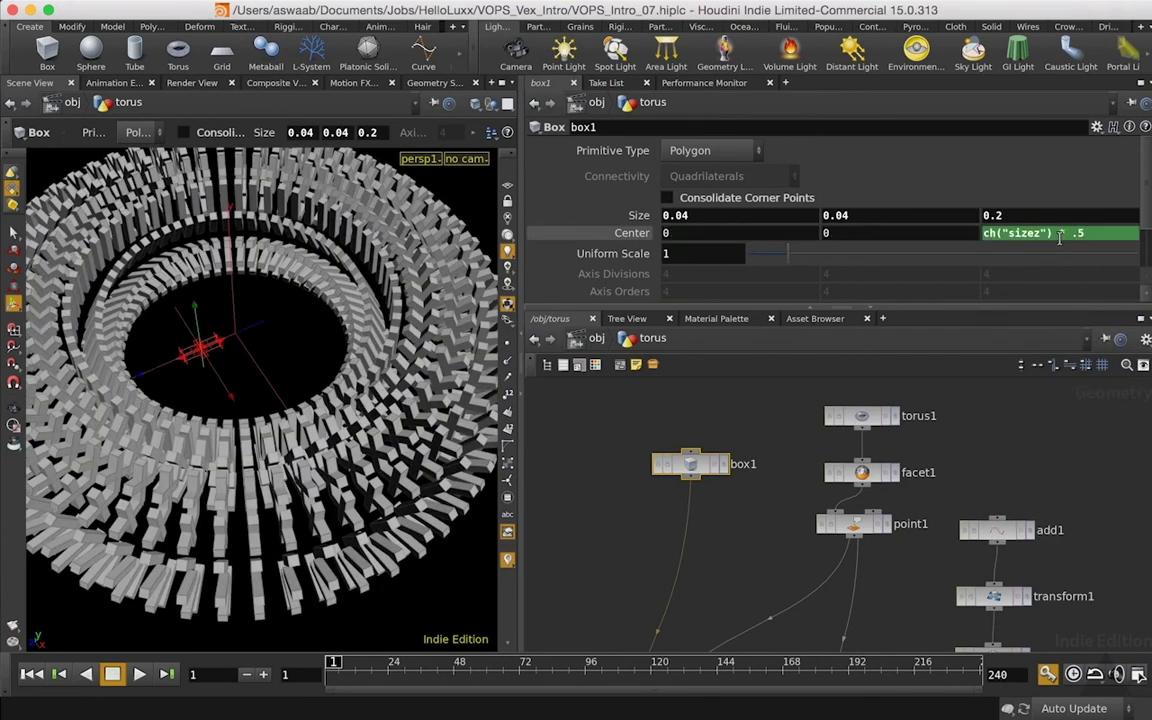
Add a Merge node below copy1 and connect copy1's output to it
scroll(700, 570, down, 10)
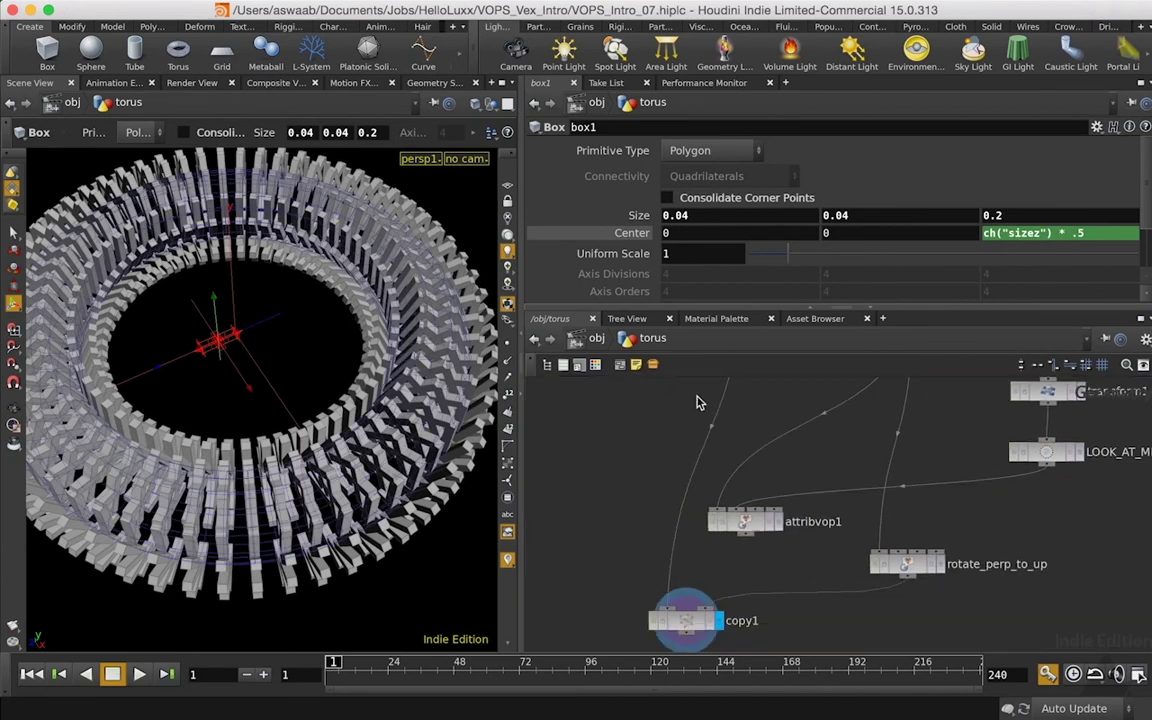
drag(719, 567, 666, 598)
key(Tab)
text(mer)
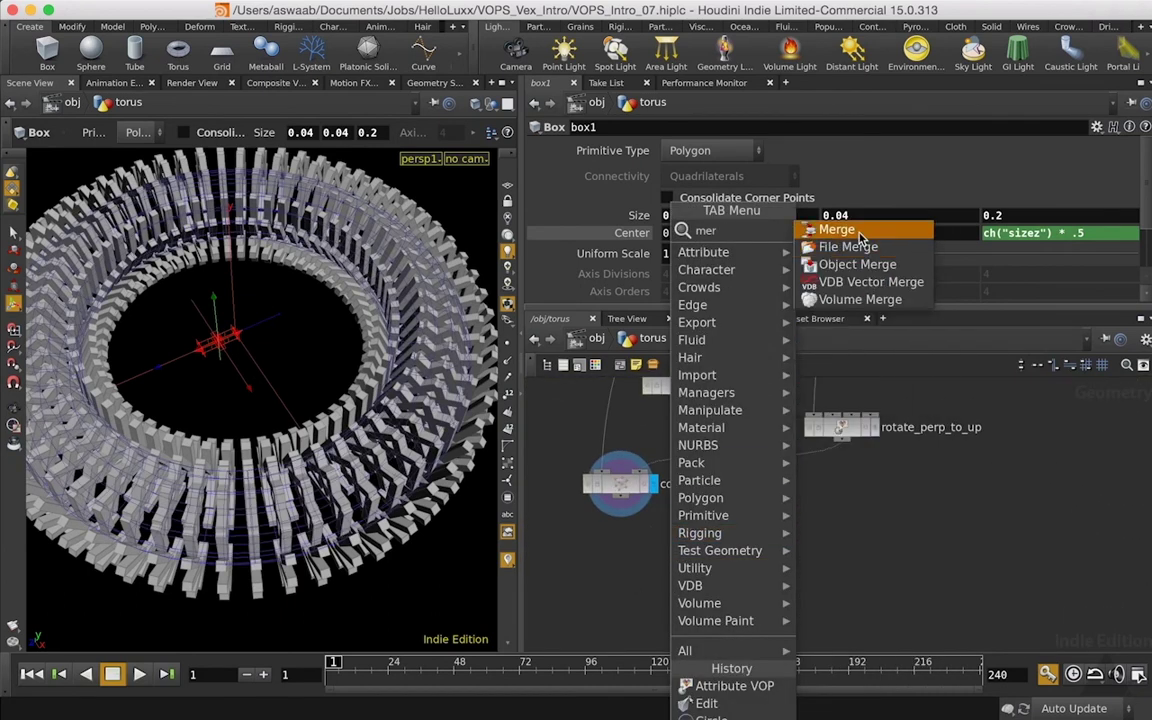
click(860, 238)
click(745, 565)
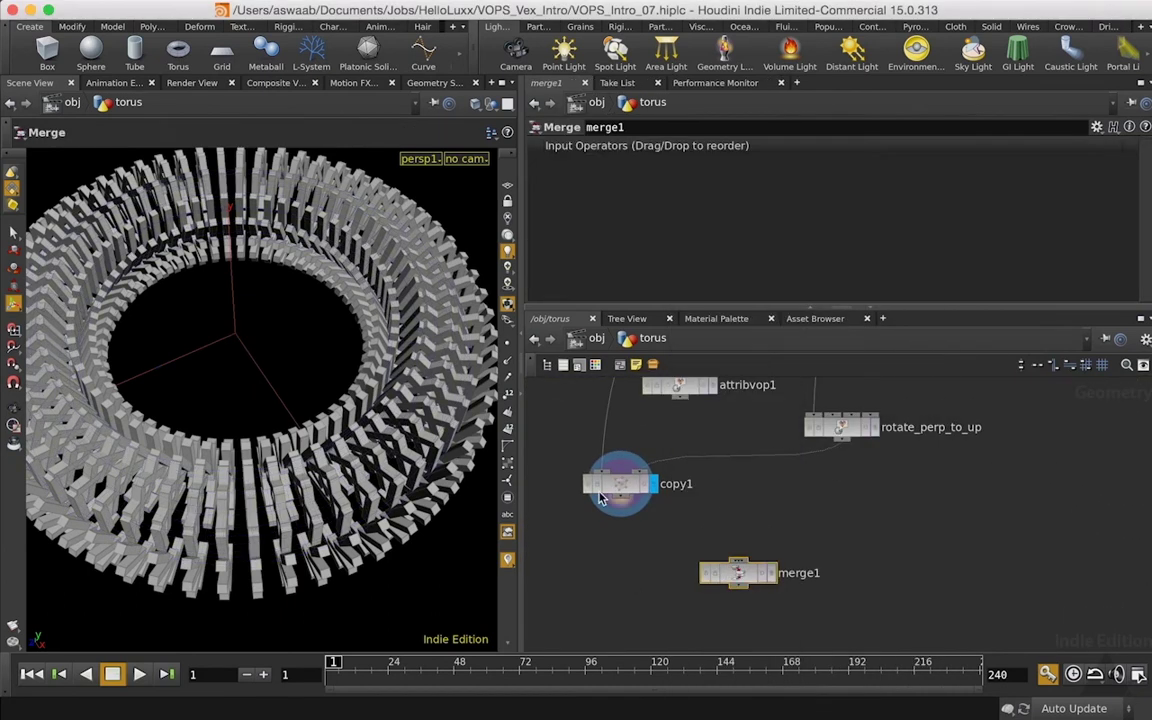
drag(622, 510, 738, 562)
Connect facet1's output as merge1's second input and display merge1
middle_drag(946, 468, 893, 583)
middle_drag(806, 499, 847, 602)
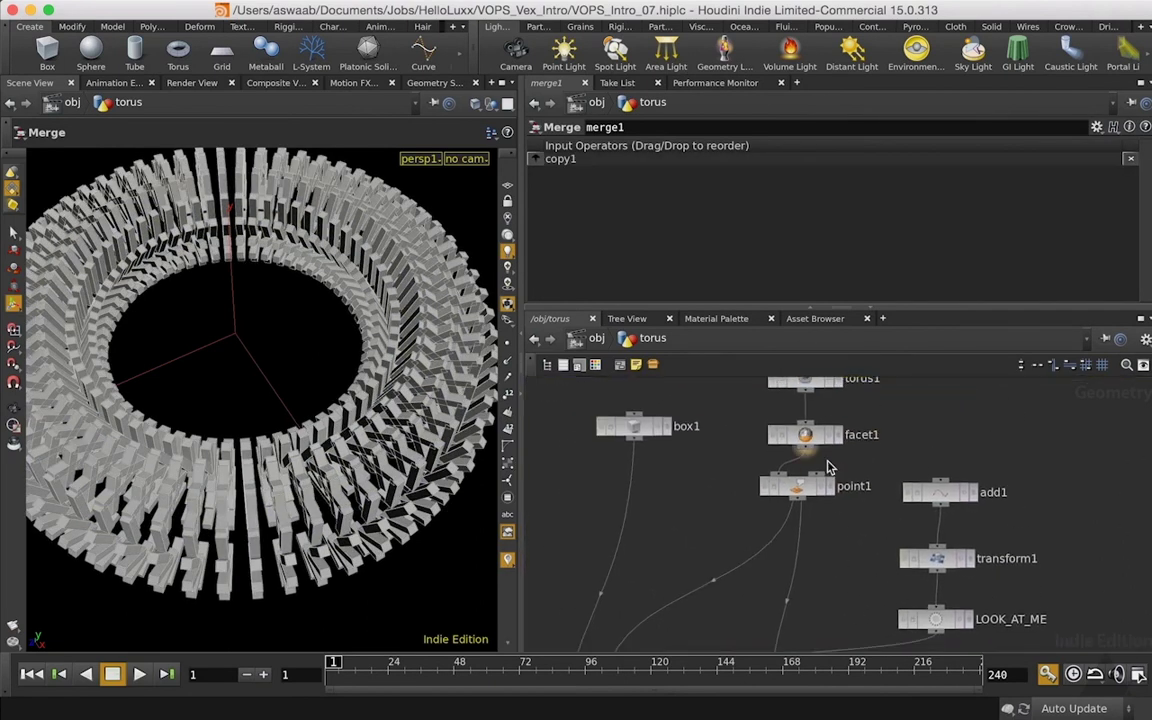
drag(802, 458, 752, 585)
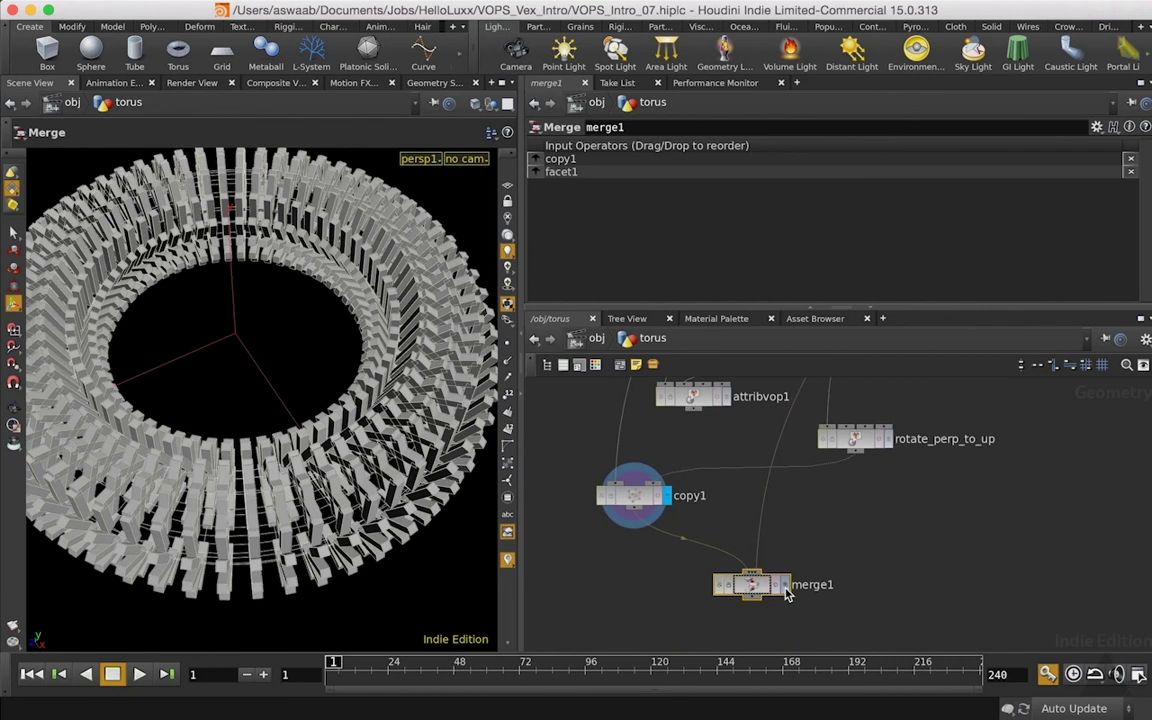
middle_drag(823, 563, 801, 674)
middle_drag(866, 476, 840, 633)
mouse_move(862, 505)
middle_down()
mouse_move(855, 595)
mouse_move(879, 494)
mouse_move(970, 350)
middle_up()
middle_drag(820, 593, 915, 548)
mouse_move(738, 561)
middle_down()
mouse_move(717, 548)
mouse_move(723, 648)
middle_up()
middle_drag(774, 480, 668, 566)
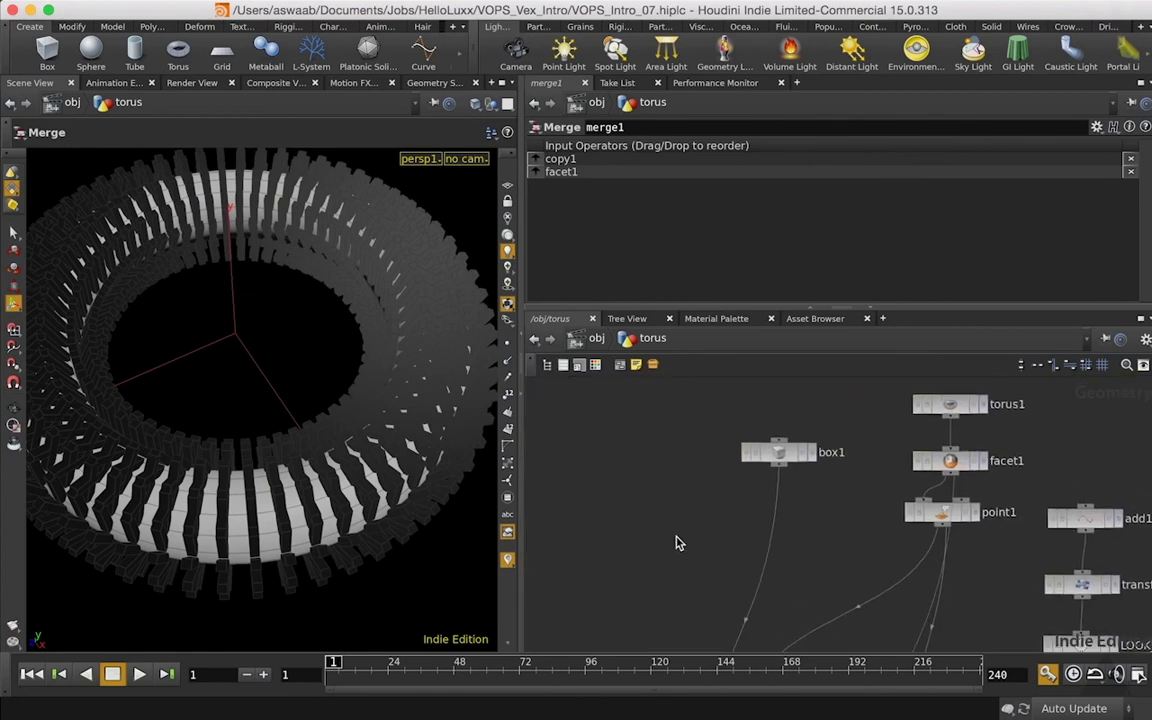
Insert a Facet node between box1 and copy1 and enable its Post-Compute Normals option
key(Tab)
text(fac)
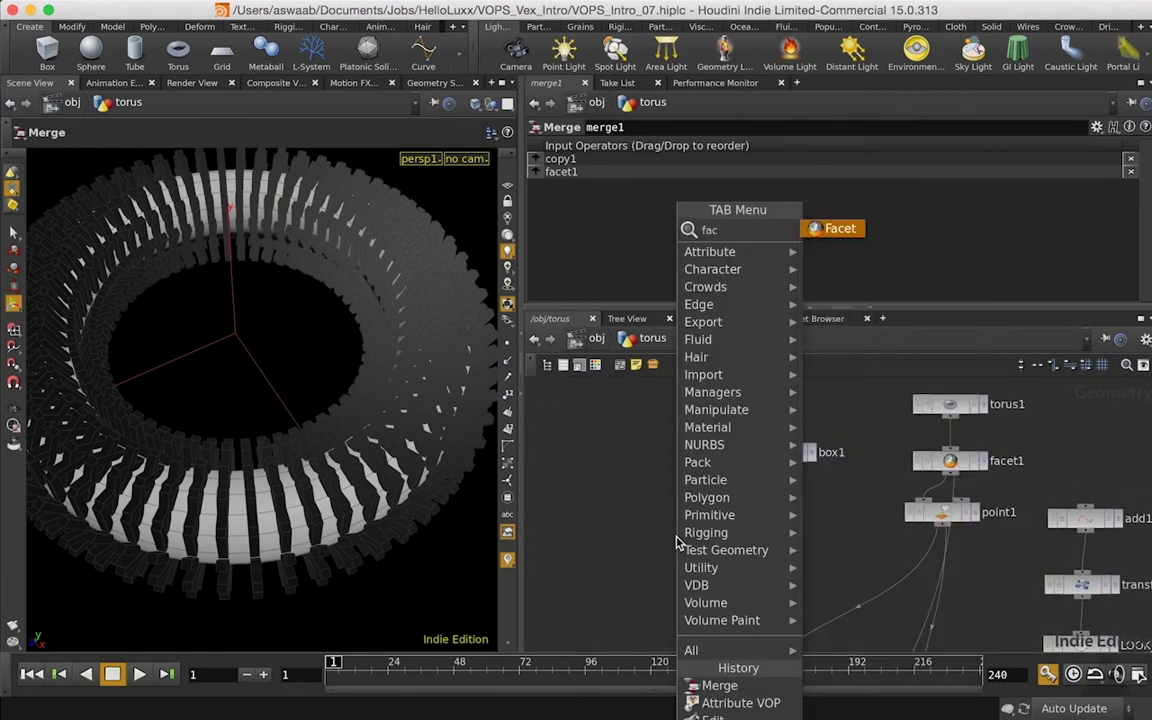
key(Return)
click(770, 533)
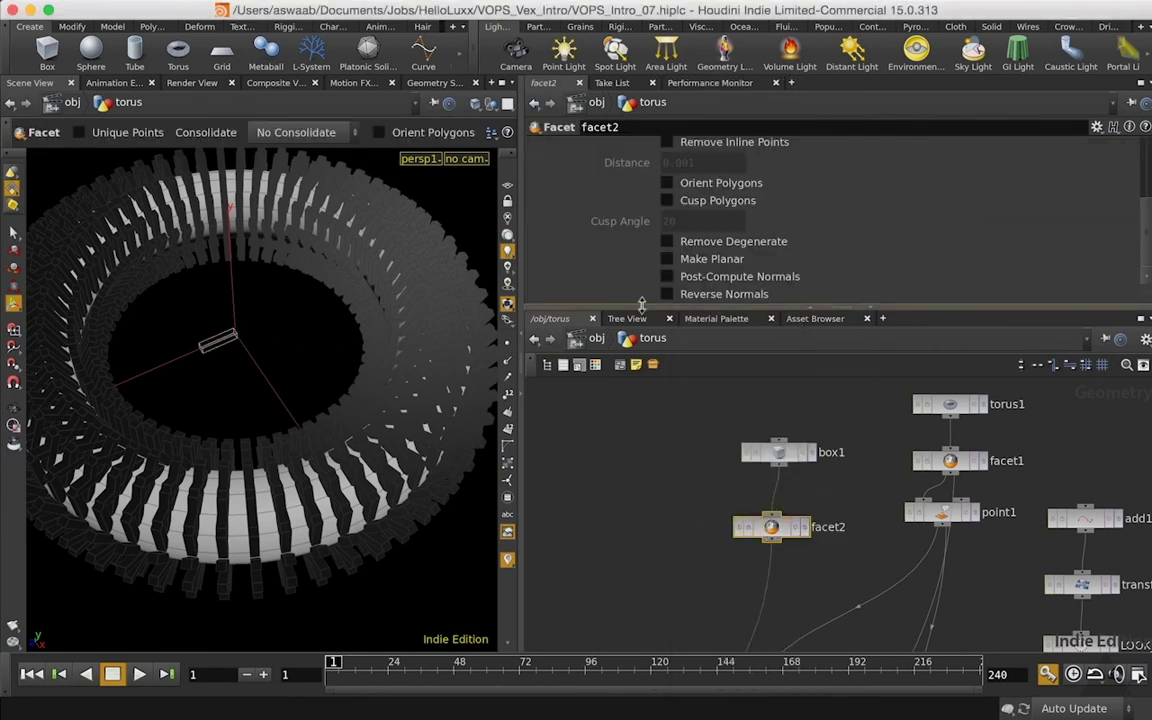
click(690, 276)
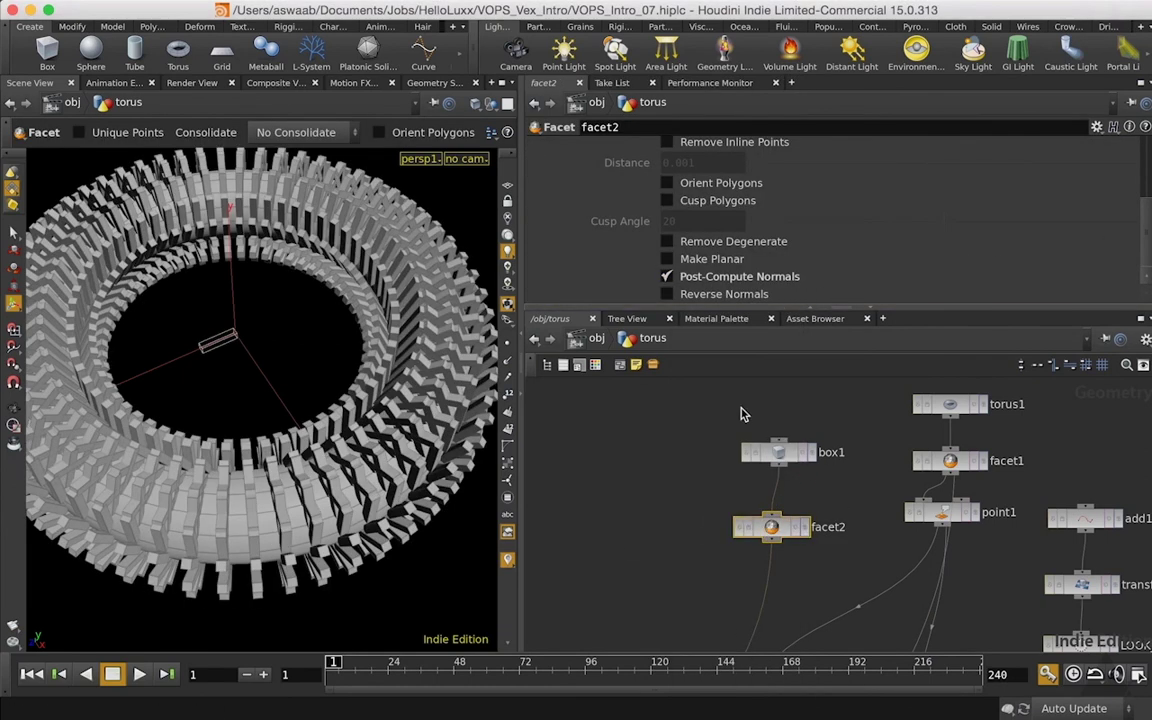
Bypass rotate_perp_to_up to compare the copied boxes' orientation around the torus, and re-enable it
middle_drag(676, 581, 900, 584)
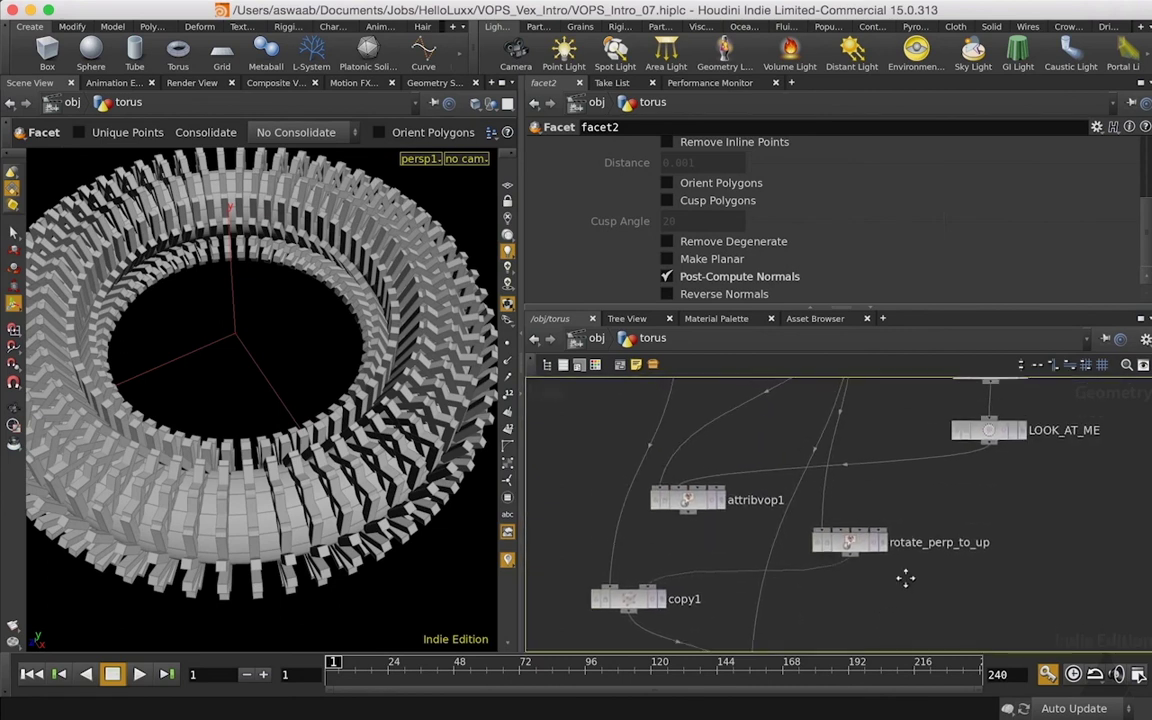
key(Escape)
drag(321, 453, 385, 510)
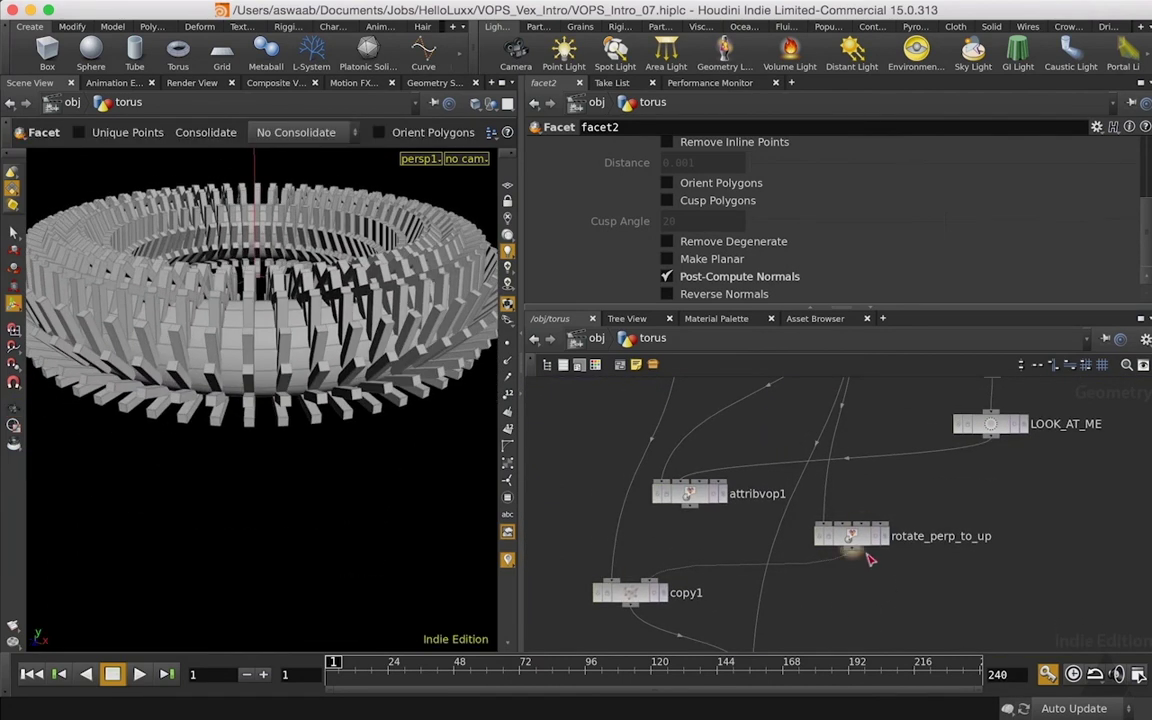
click(820, 537)
key(Escape)
drag(330, 420, 360, 350)
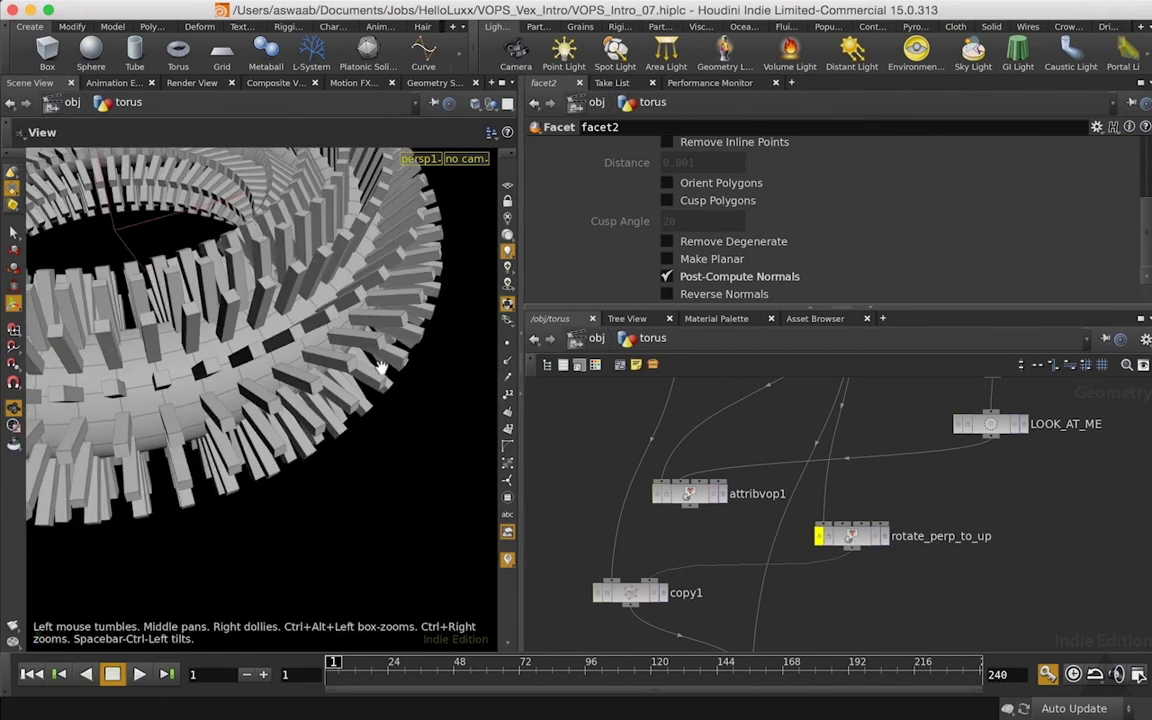
click(831, 525)
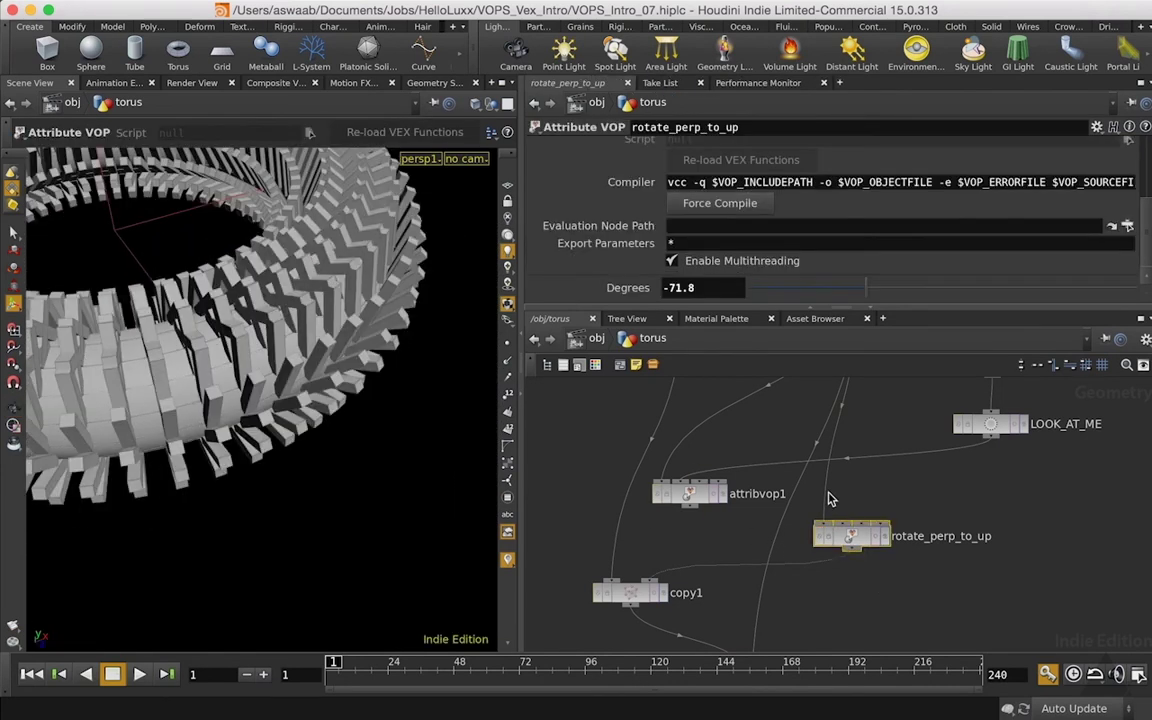
Sweep rotate_perp_to_up's Degrees value back and forth, through about 15.6 and 8.9, to test the boxes' rotation on the torus
drag(840, 288, 925, 281)
drag(817, 283, 870, 283)
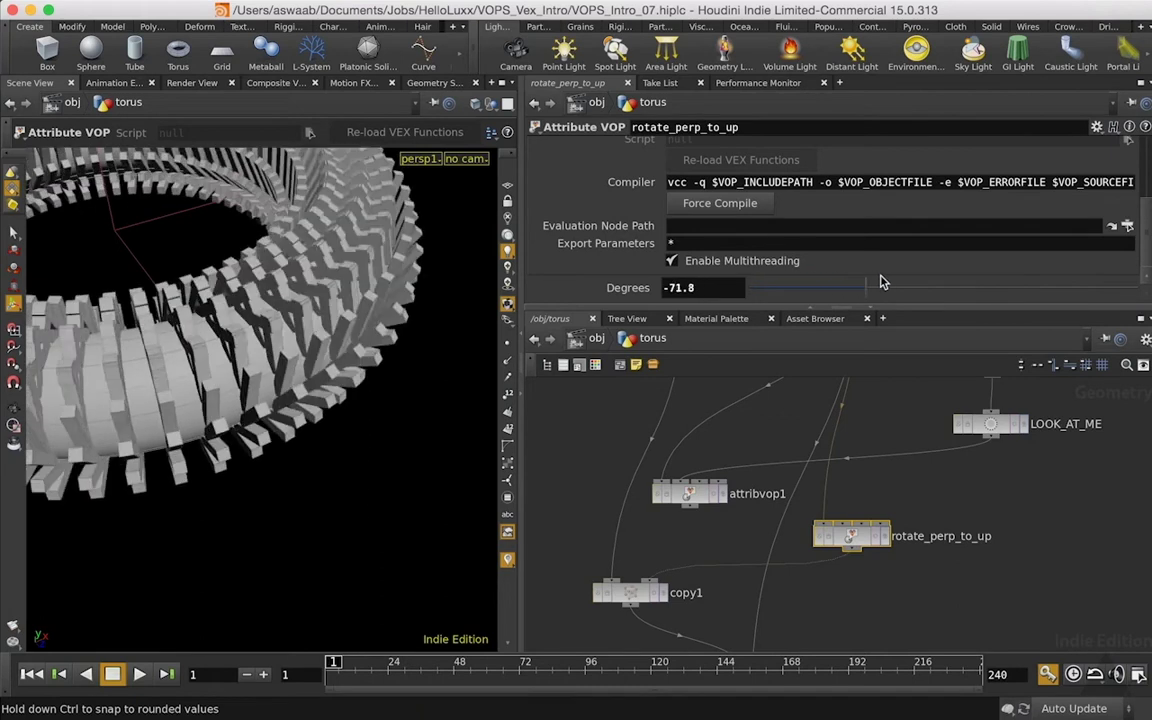
drag(1027, 281, 961, 268)
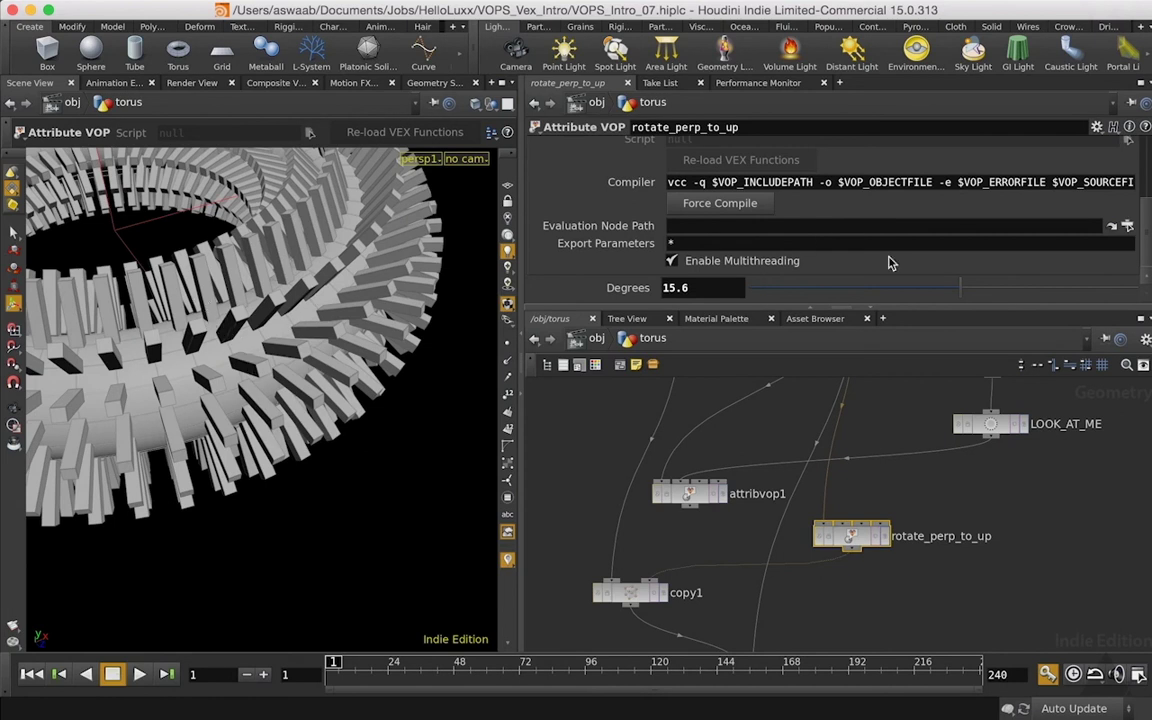
drag(918, 294, 984, 289)
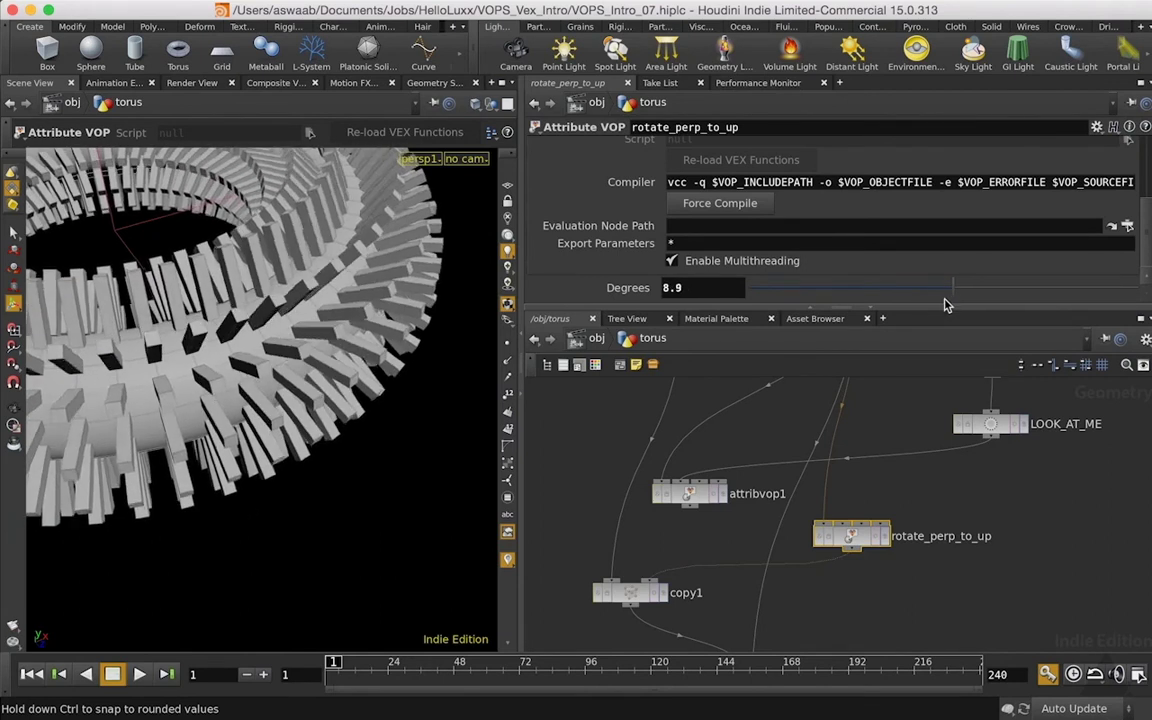
drag(953, 302, 897, 310)
drag(1016, 300, 943, 300)
key(Escape)
drag(250, 400, 287, 381)
mouse_move(380, 384)
mouse_down()
mouse_move(372, 430)
mouse_move(368, 404)
mouse_up()
scroll(386, 386, up, 4)
mouse_move(958, 287)
mouse_down()
mouse_move(1059, 291)
mouse_move(946, 296)
mouse_up()
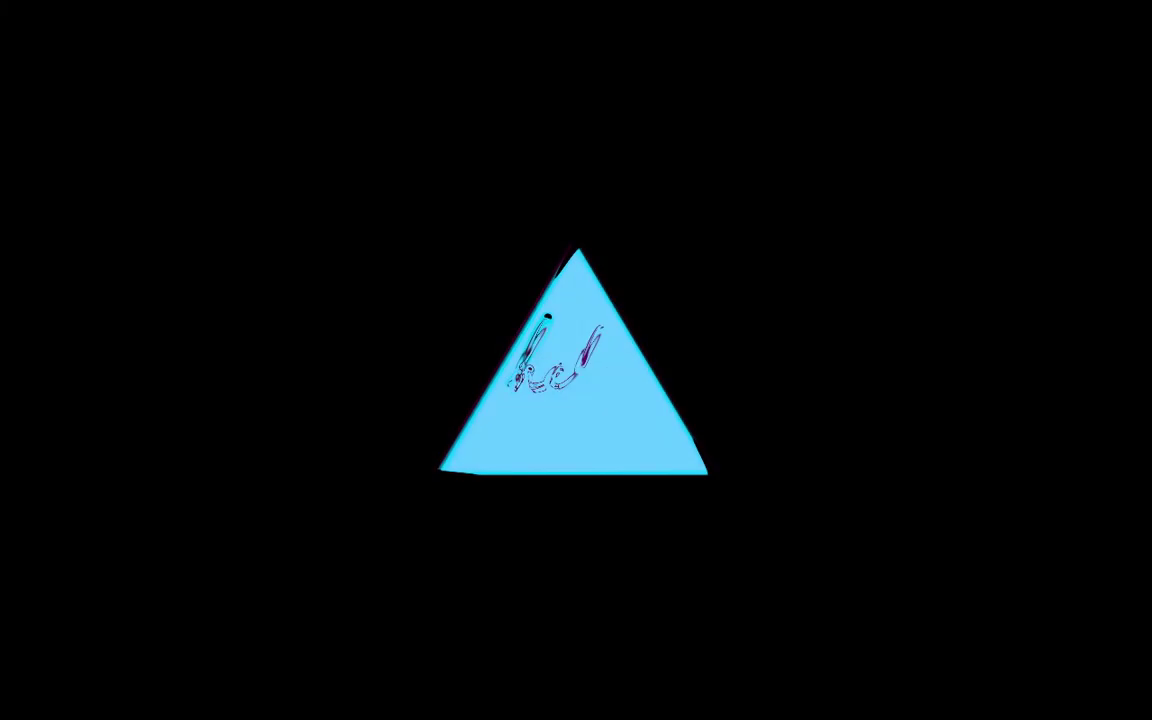